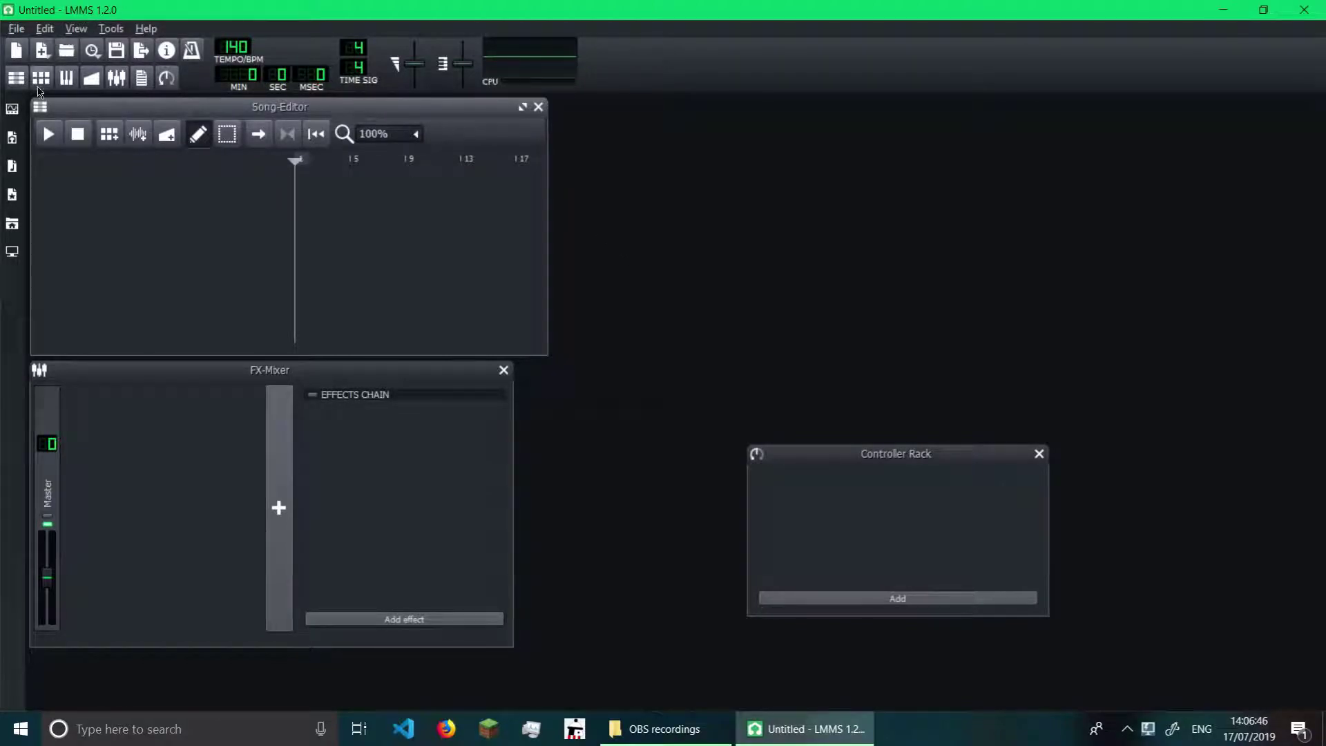
# Step: Add a ZynAddSubFX instrument track to the Song-Editor and open its instrument window
pyautogui.click(12, 109)
pyautogui.moveTo(82, 689); pyautogui.dragTo(359, 195)
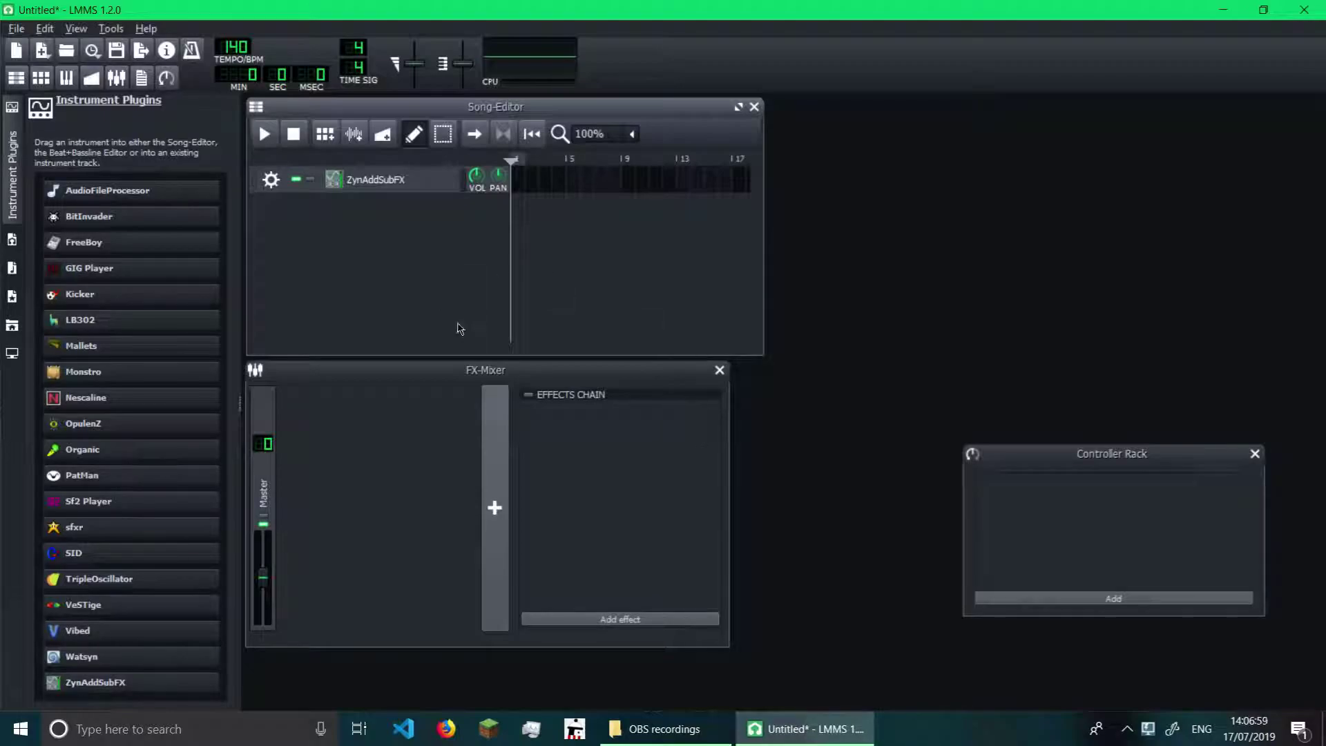
pyautogui.click(405, 186)
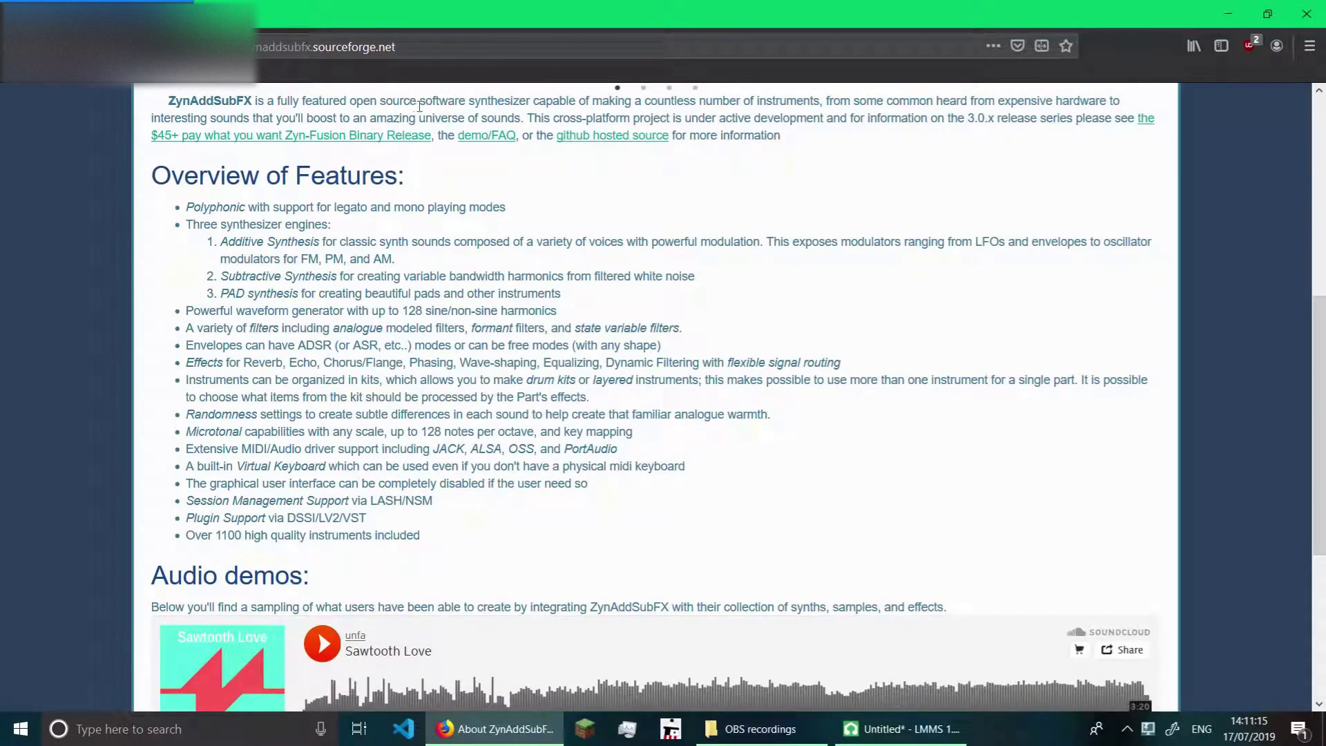
# Step: Highlight the words "software synthesizer" in the description on the ZynAddSubFX website
pyautogui.moveTo(419, 101); pyautogui.dragTo(518, 101)
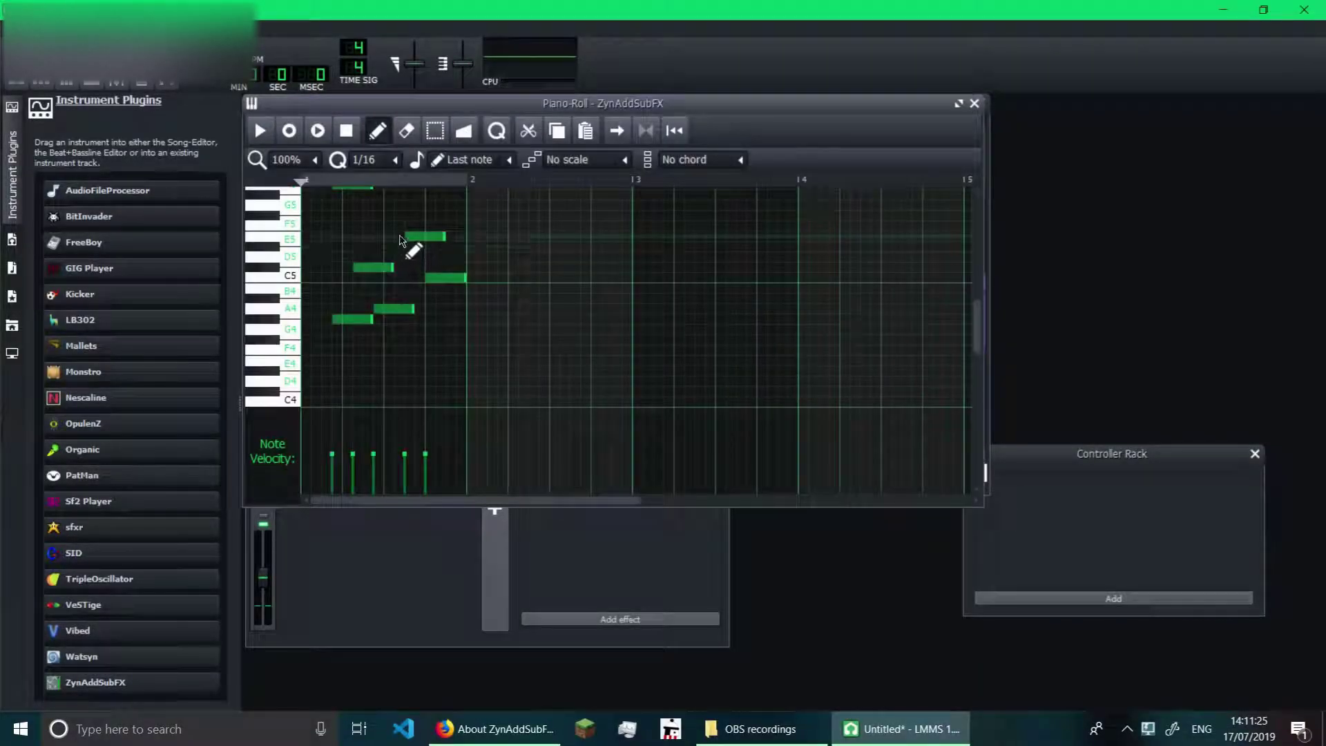
# Step: Enter a short melody in the Piano-Roll for the ZynAddSubFX track and play the song
pyautogui.scroll(2, 401, 240)
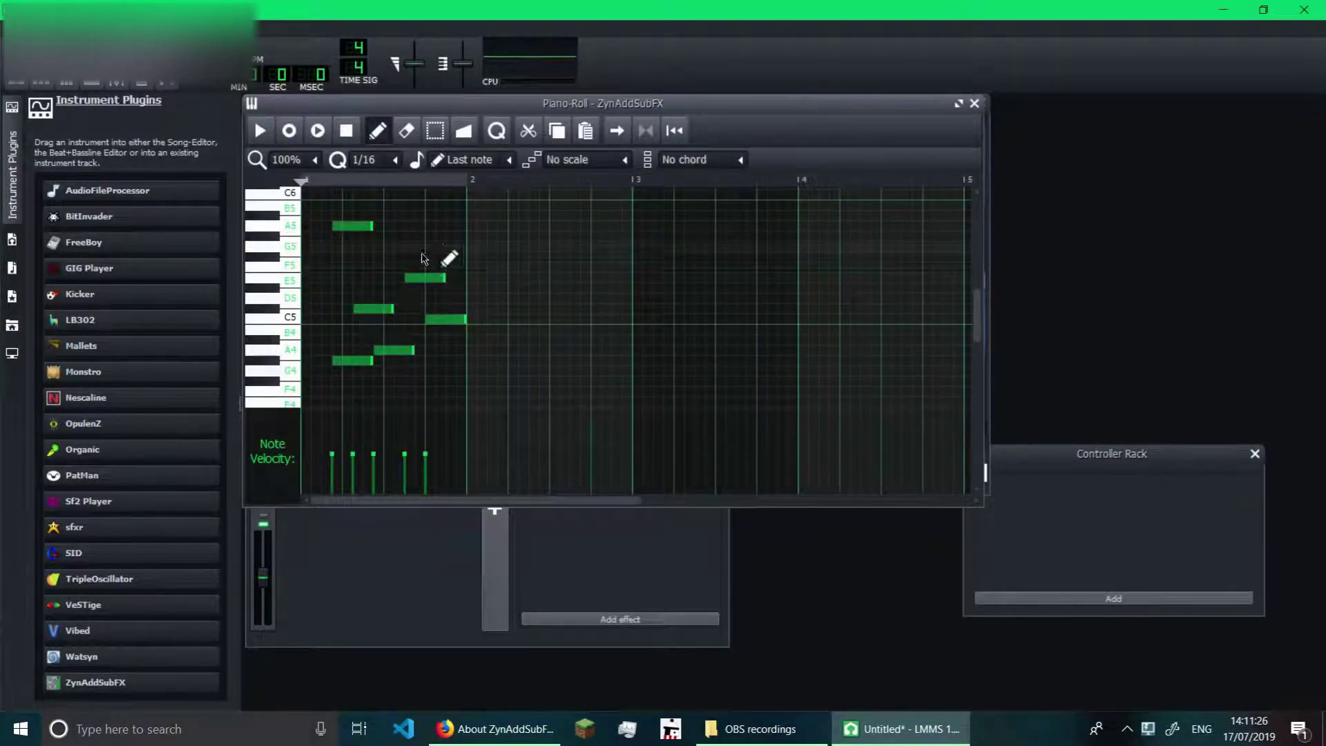
pyautogui.click(975, 104)
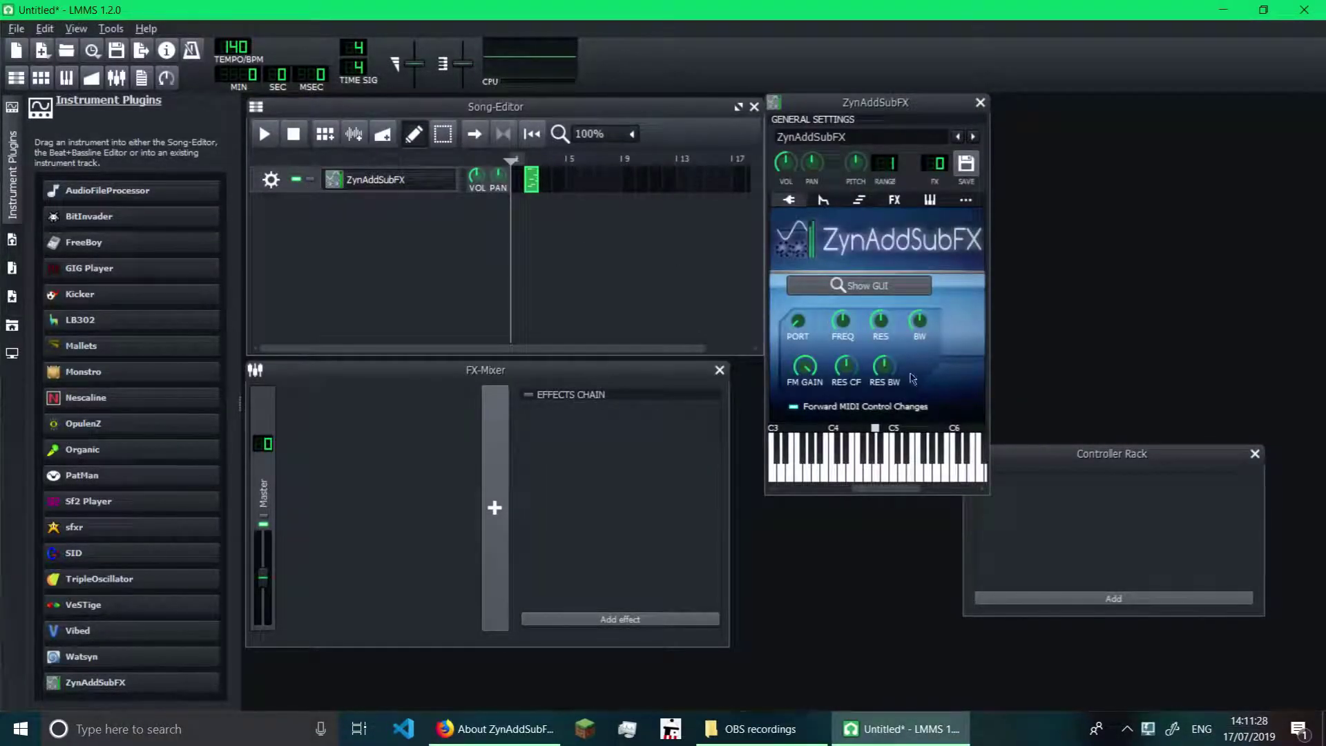
pyautogui.click(270, 133)
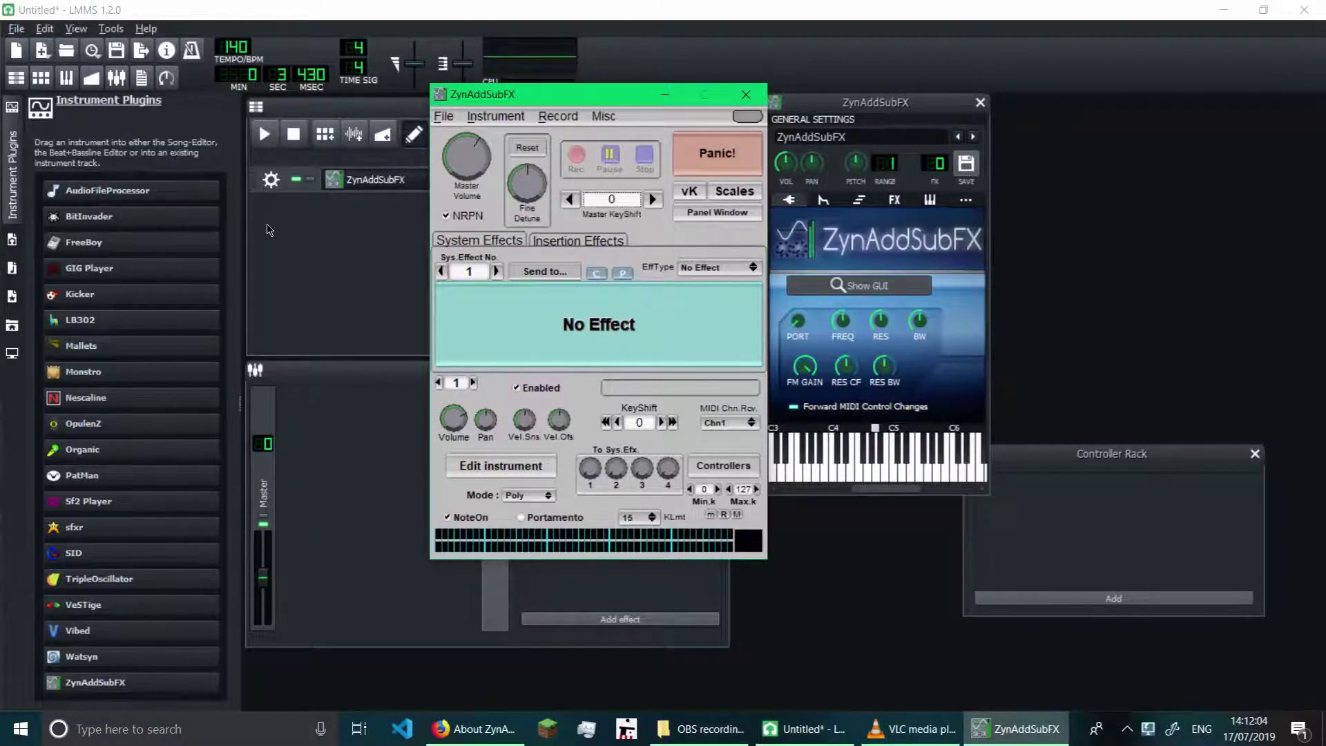
# Step: Bring the ZynAddSubFX editor forward, switch to Firefox and examine the description and feature overview on the ZynAddSubFX website
pyautogui.click(397, 7)
pyautogui.click(1015, 728)
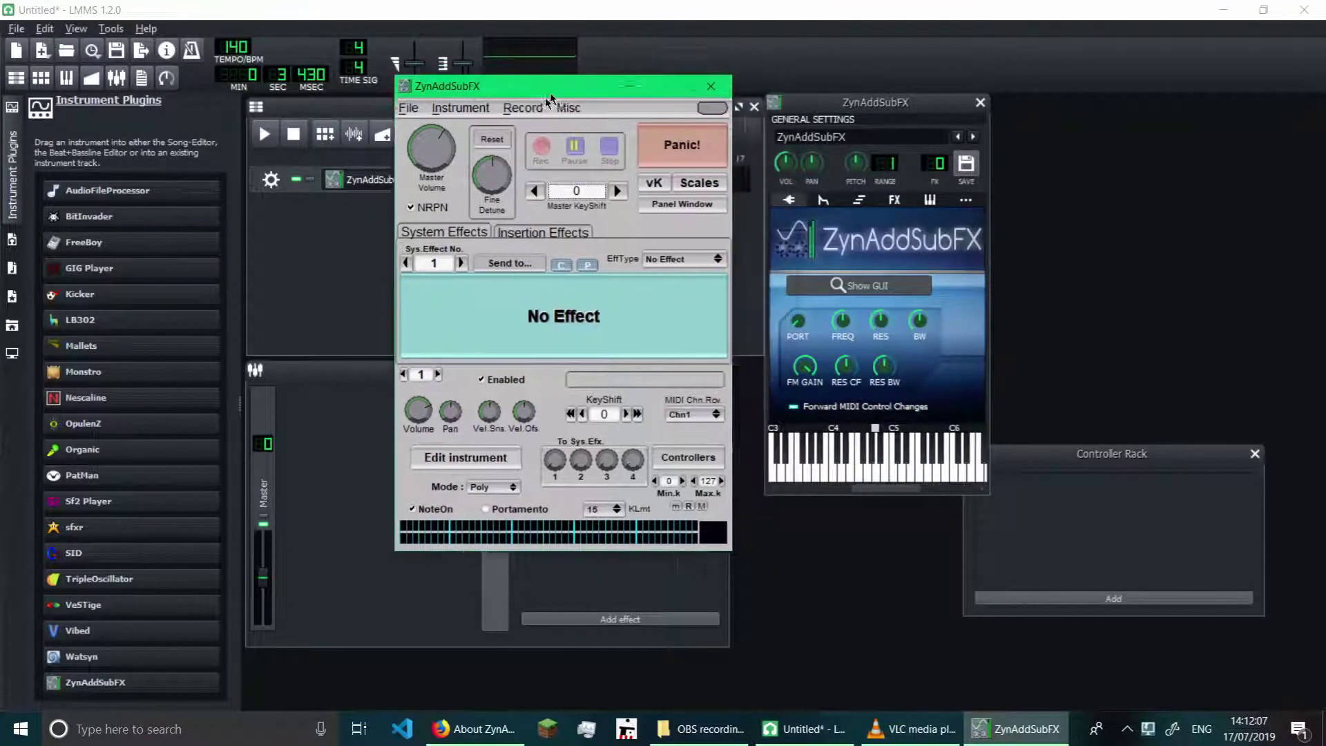
pyautogui.click(484, 729)
pyautogui.scroll(6, 436, 191)
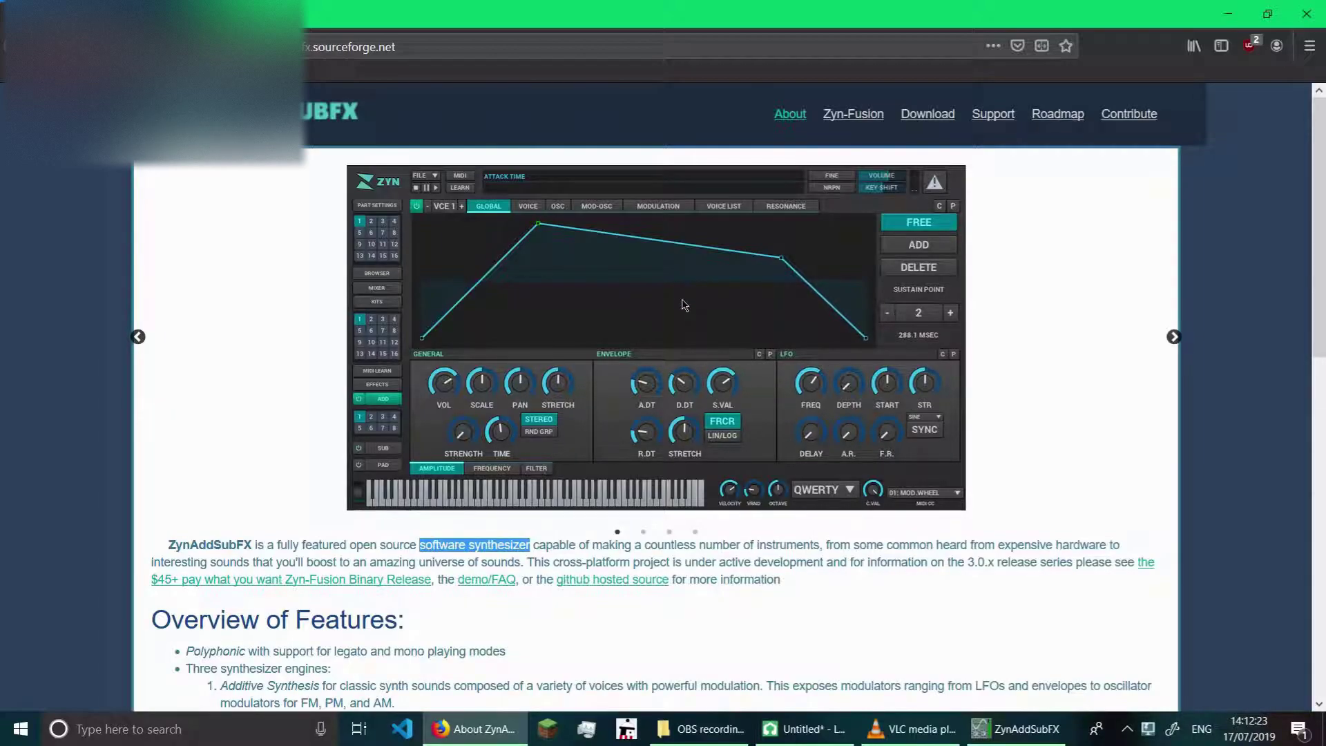
pyautogui.scroll(-4, 696, 330)
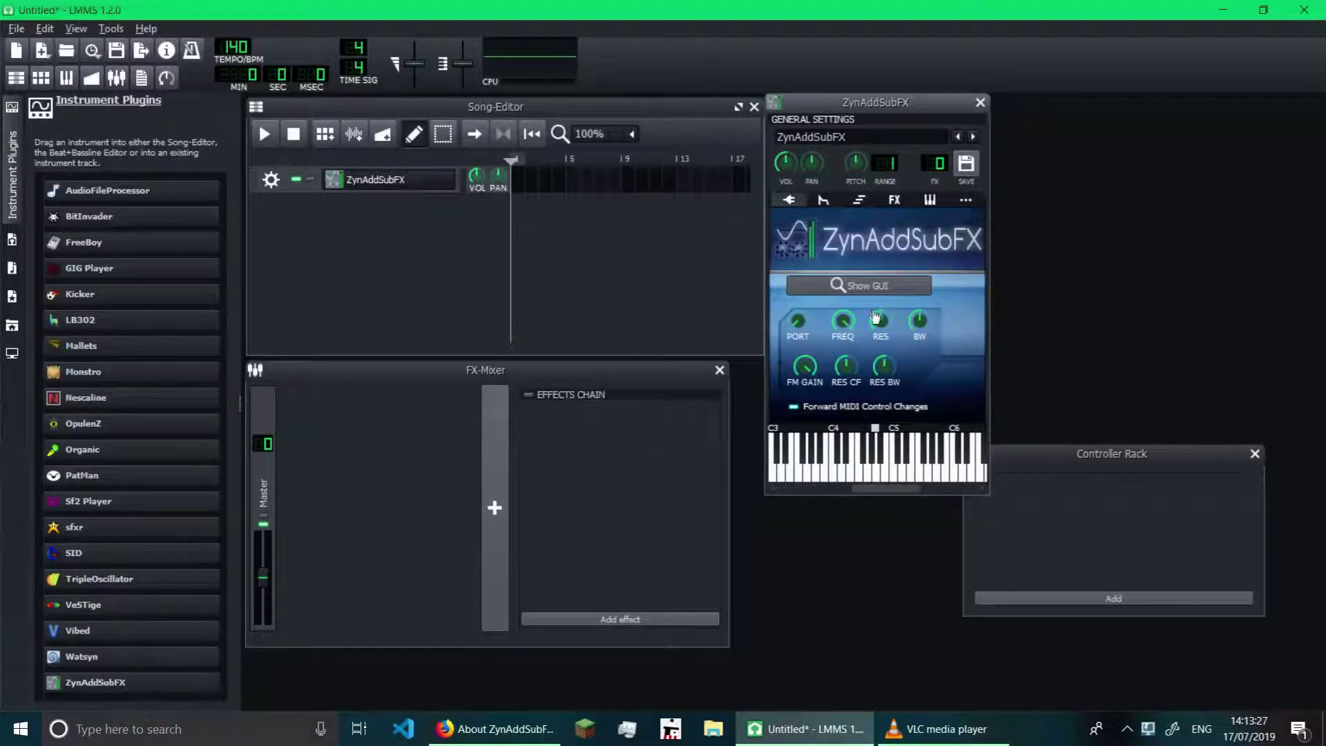
# Step: Turn up the FREQ knob in the ZynAddSubFX instrument window and play notes on its keyboard to hear the effect
pyautogui.moveTo(847, 327); pyautogui.dragTo(846, 316)
pyautogui.moveTo(839, 464); pyautogui.dragTo(910, 462)
pyautogui.moveTo(843, 322); pyautogui.dragTo(844, 277)
# Step: Open the full ZynAddSubFX GUI and position its window beside the instrument window
pyautogui.click(888, 288)
pyautogui.moveTo(240, 76); pyautogui.dragTo(520, 118)
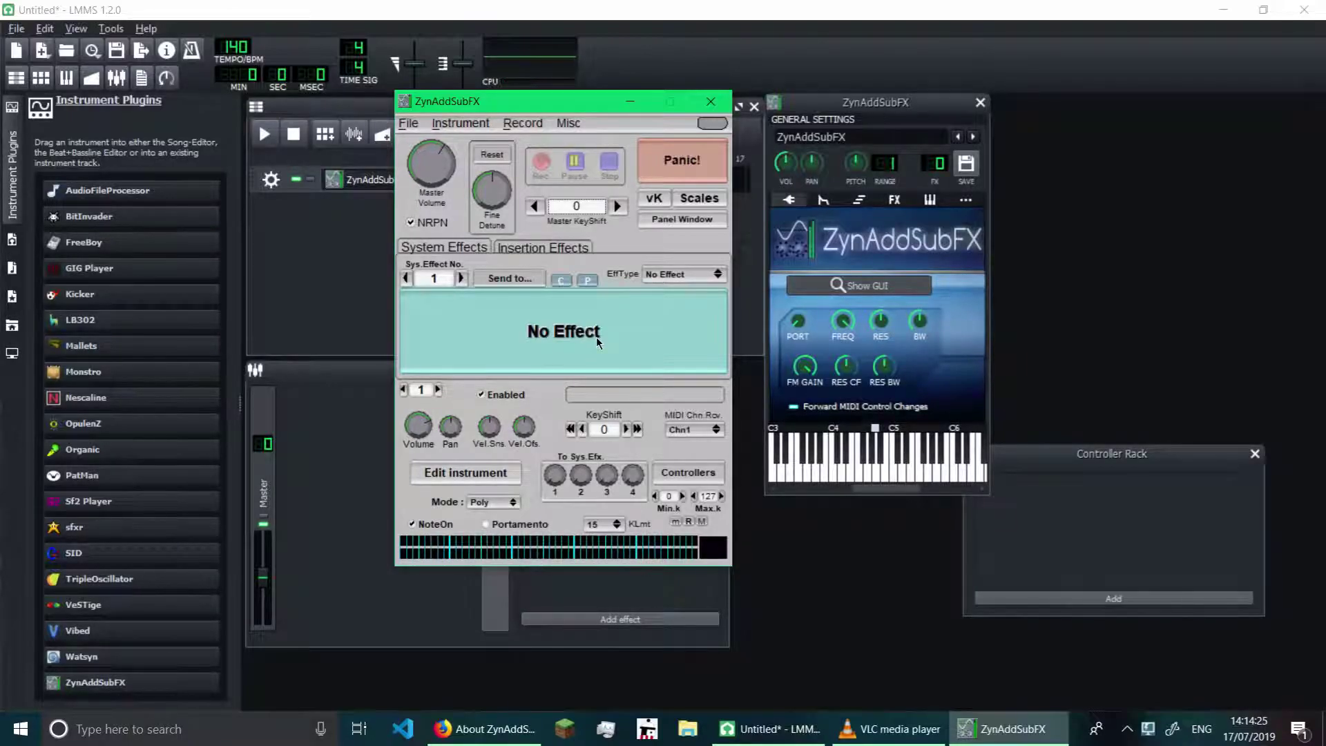
pyautogui.moveTo(526, 111)
pyautogui.mouseDown()
pyautogui.moveTo(546, 76)
pyautogui.moveTo(523, 115)
pyautogui.mouseUp()
pyautogui.click(550, 86)
pyautogui.click(540, 76)
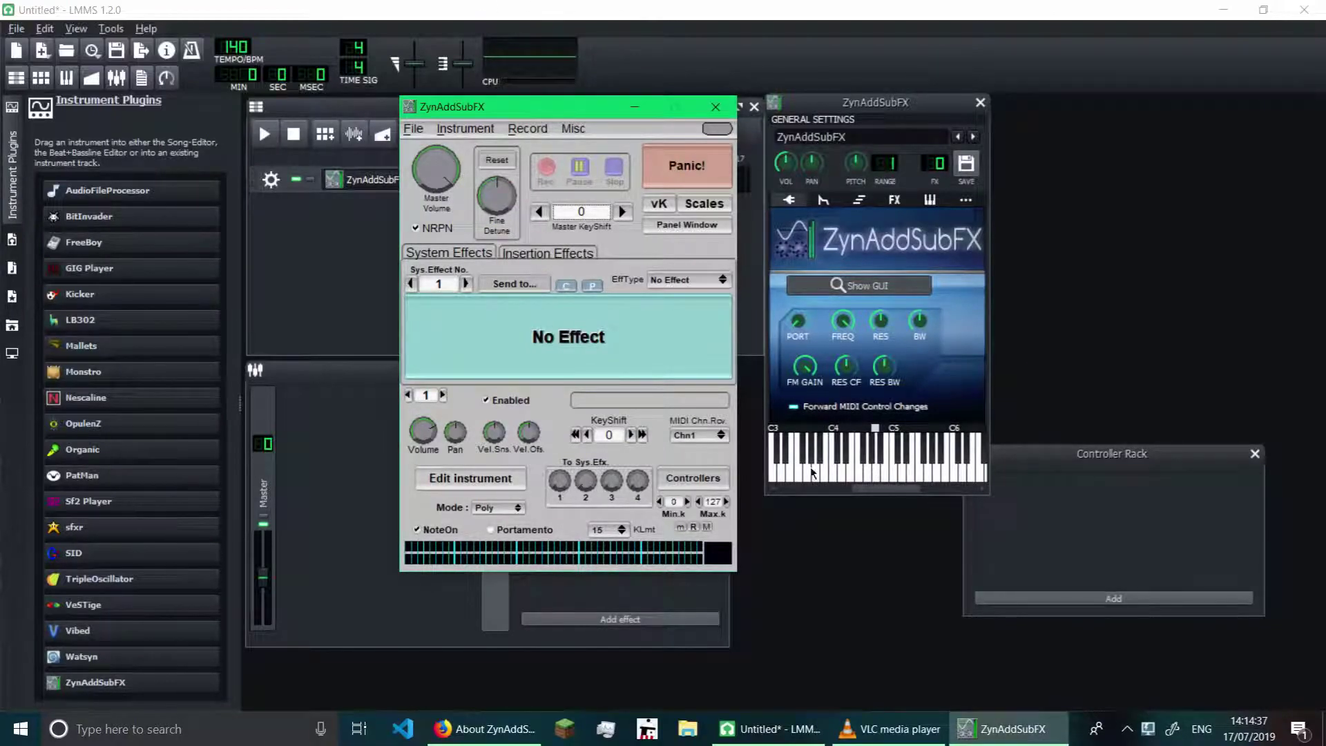
# Step: Open the ZynAddSubFX virtual keyboard, raise the Master Volume and play test notes
pyautogui.click(659, 204)
pyautogui.moveTo(282, 116); pyautogui.dragTo(387, 103)
pyautogui.click(505, 10)
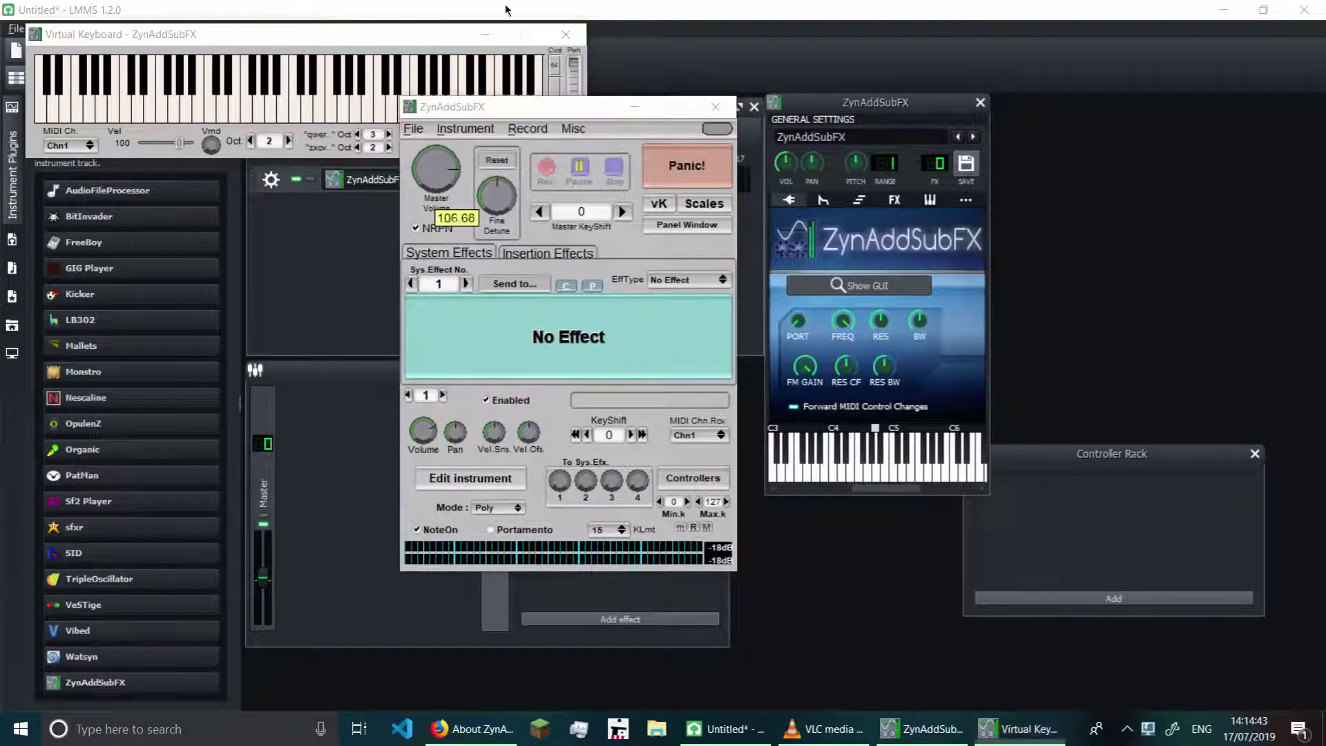
pyautogui.moveTo(290, 111); pyautogui.dragTo(309, 104)
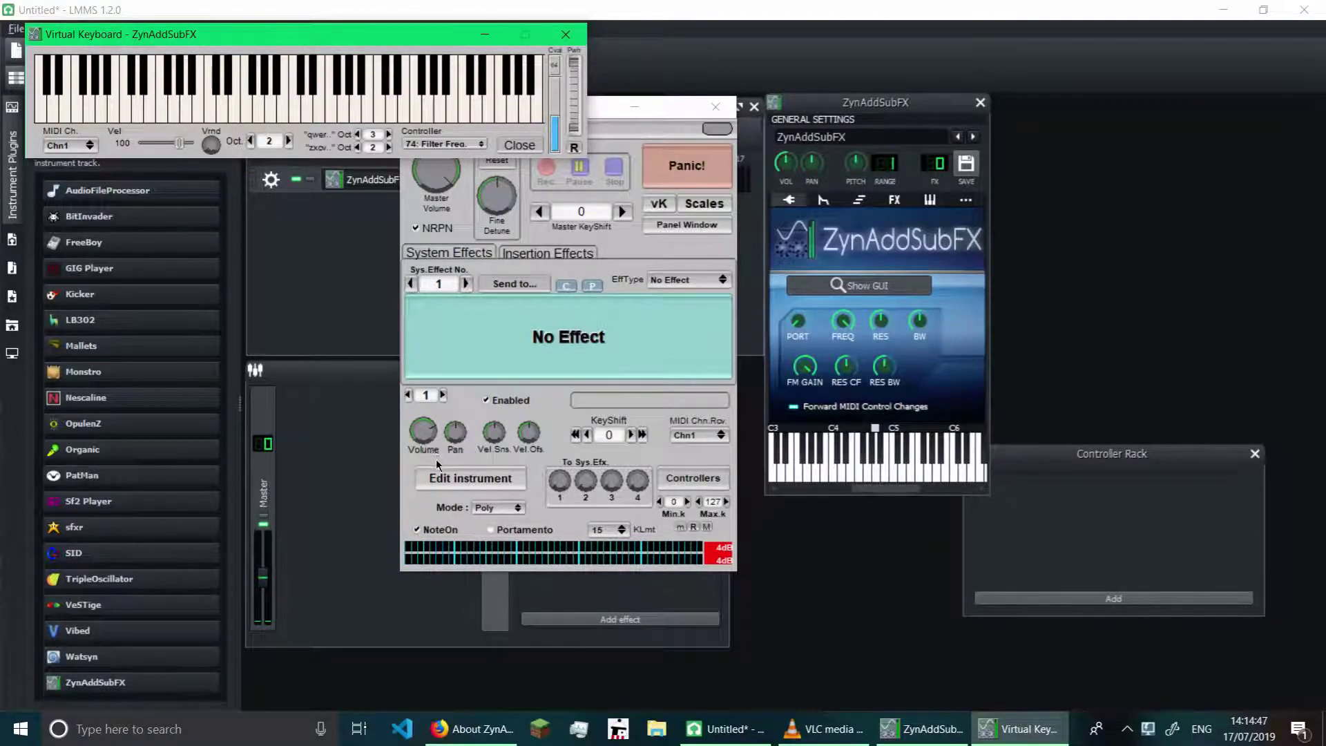
# Step: Arrange the main ZynAddSubFX window and the virtual keyboard so both are accessible, and play more test notes
pyautogui.click(442, 478)
pyautogui.click(367, 56)
pyautogui.moveTo(491, 107); pyautogui.dragTo(703, 91)
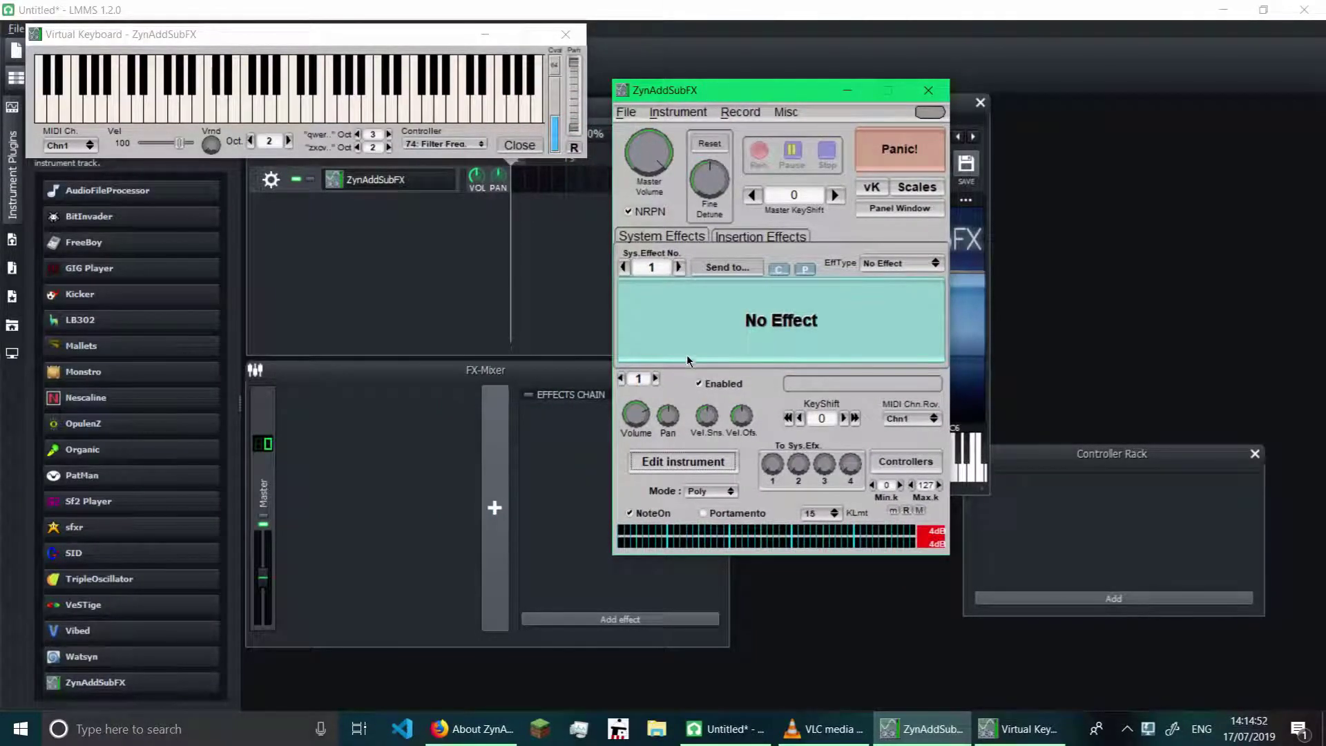
pyautogui.moveTo(250, 43); pyautogui.dragTo(330, 44)
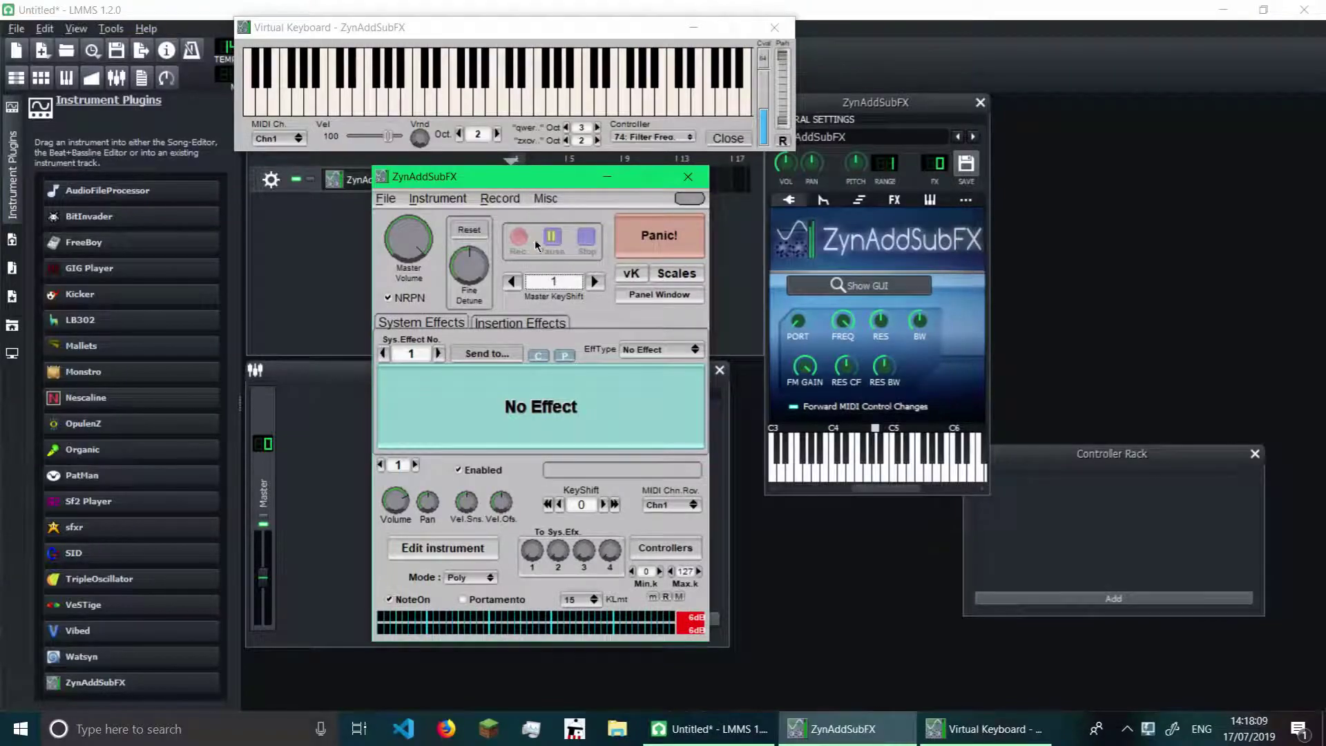
pyautogui.moveTo(284, 92)
pyautogui.mouseDown()
pyautogui.moveTo(589, 83)
pyautogui.moveTo(334, 105)
pyautogui.mouseUp()
# Step: Open the Instrument Edit window and place it over the main ZynAddSubFX window, keeping the virtual keyboard visible
pyautogui.click(554, 205)
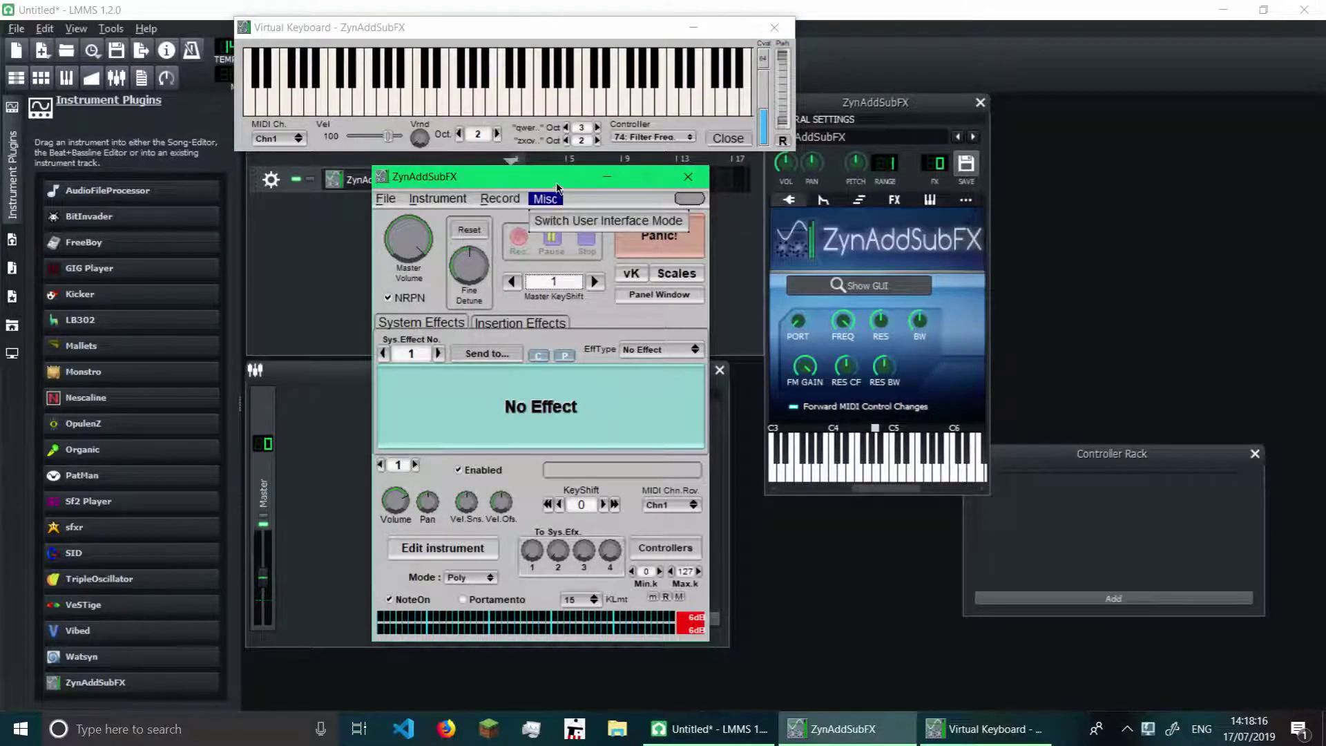
pyautogui.click(443, 548)
pyautogui.moveTo(506, 152); pyautogui.dragTo(914, 164)
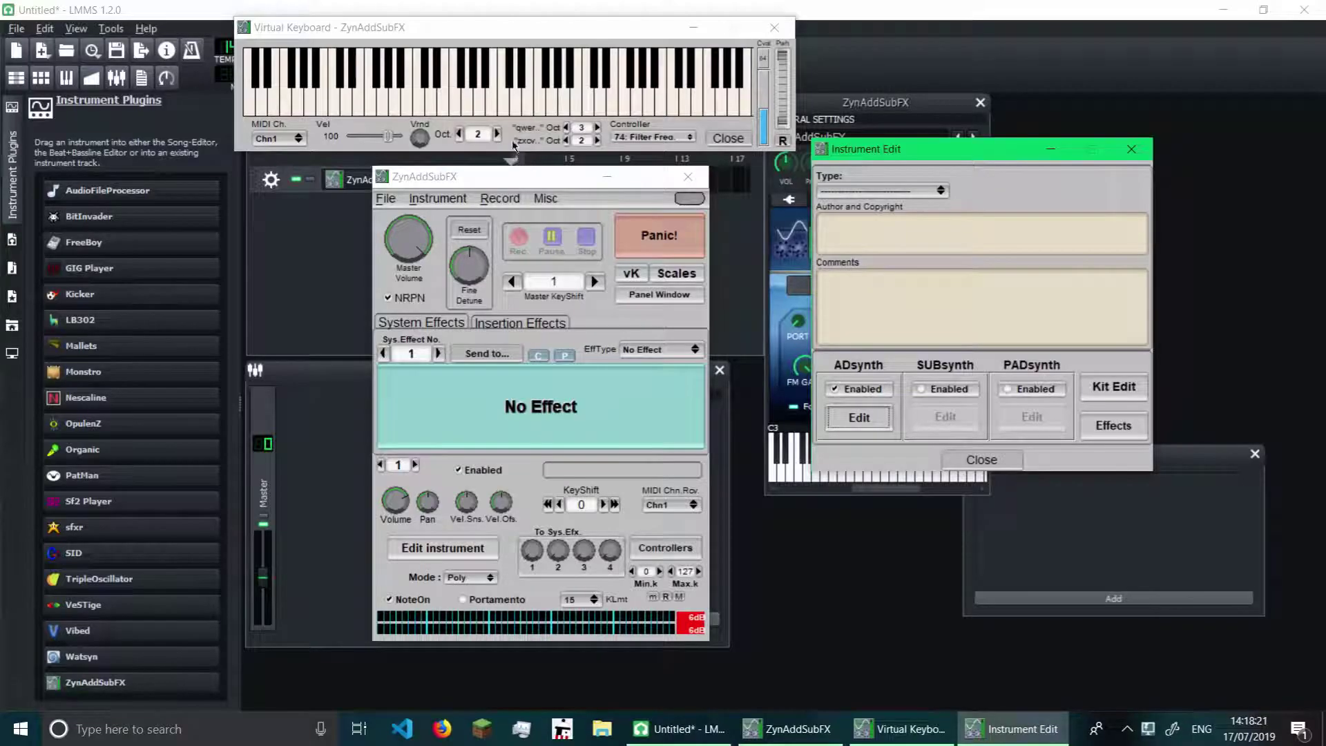
pyautogui.click(538, 32)
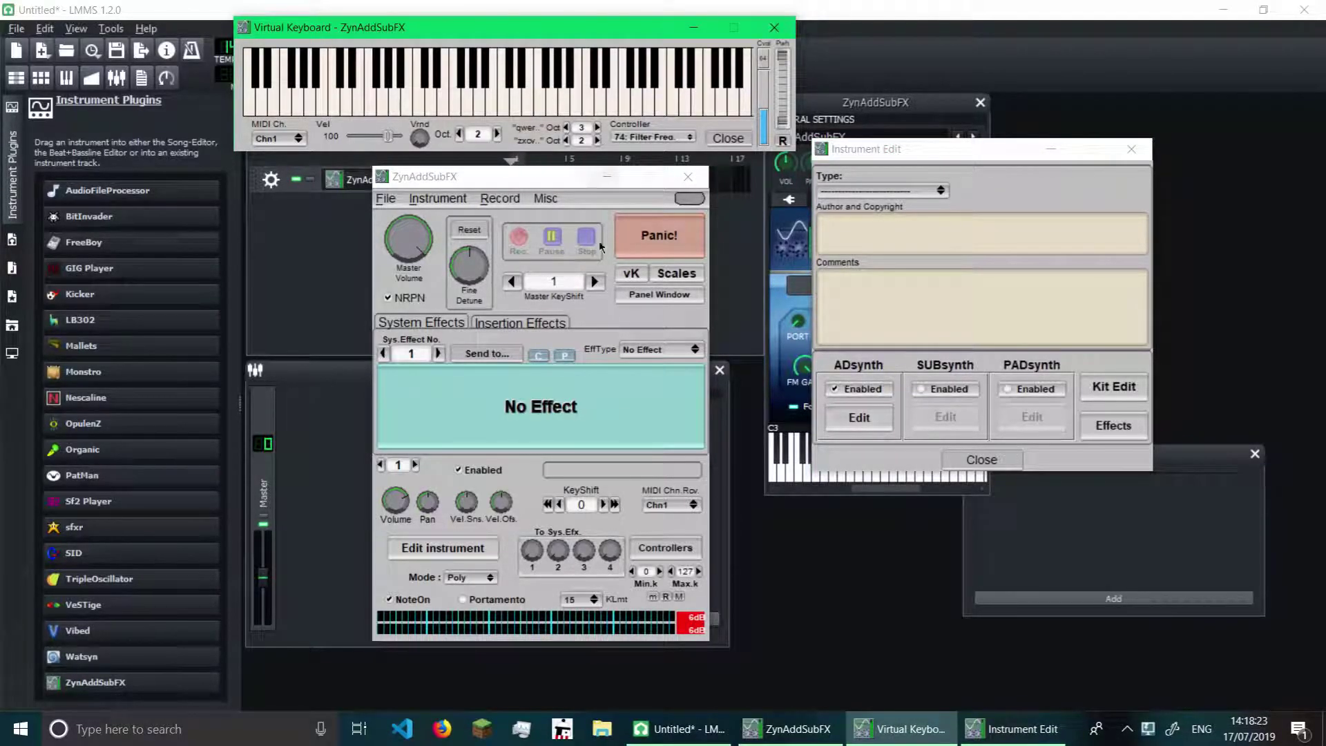
pyautogui.click(630, 276)
pyautogui.moveTo(892, 150); pyautogui.dragTo(419, 218)
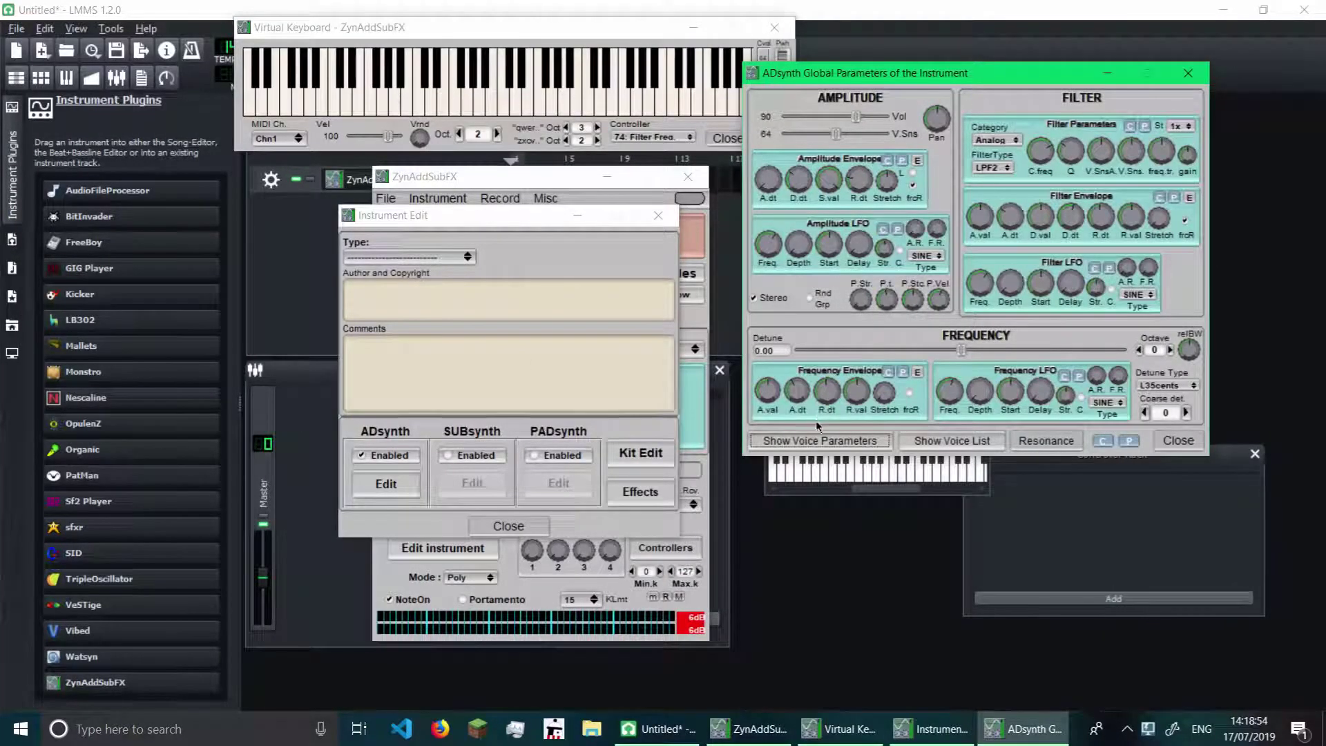
# Step: Show the ADsynth voice parameters and open the oscillator editor for voice 1
pyautogui.click(823, 437)
pyautogui.moveTo(486, 61); pyautogui.dragTo(459, 57)
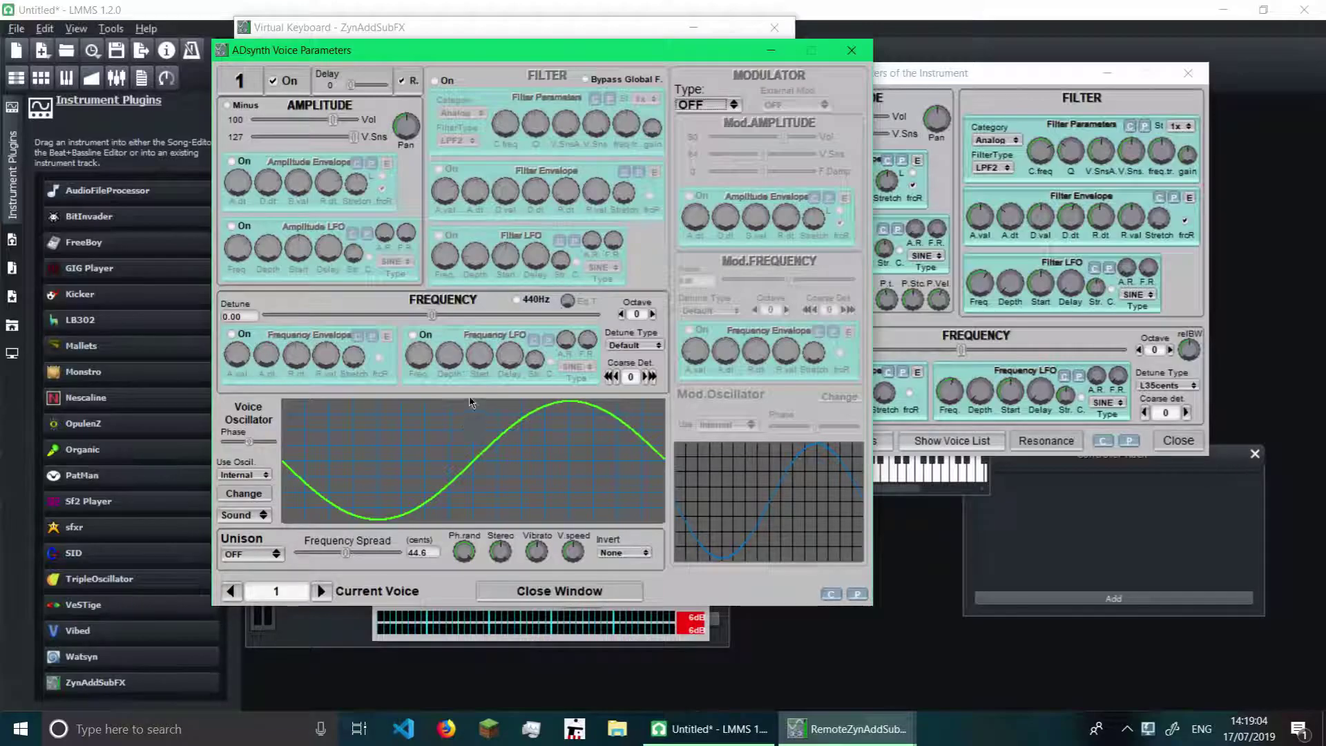
pyautogui.click(243, 493)
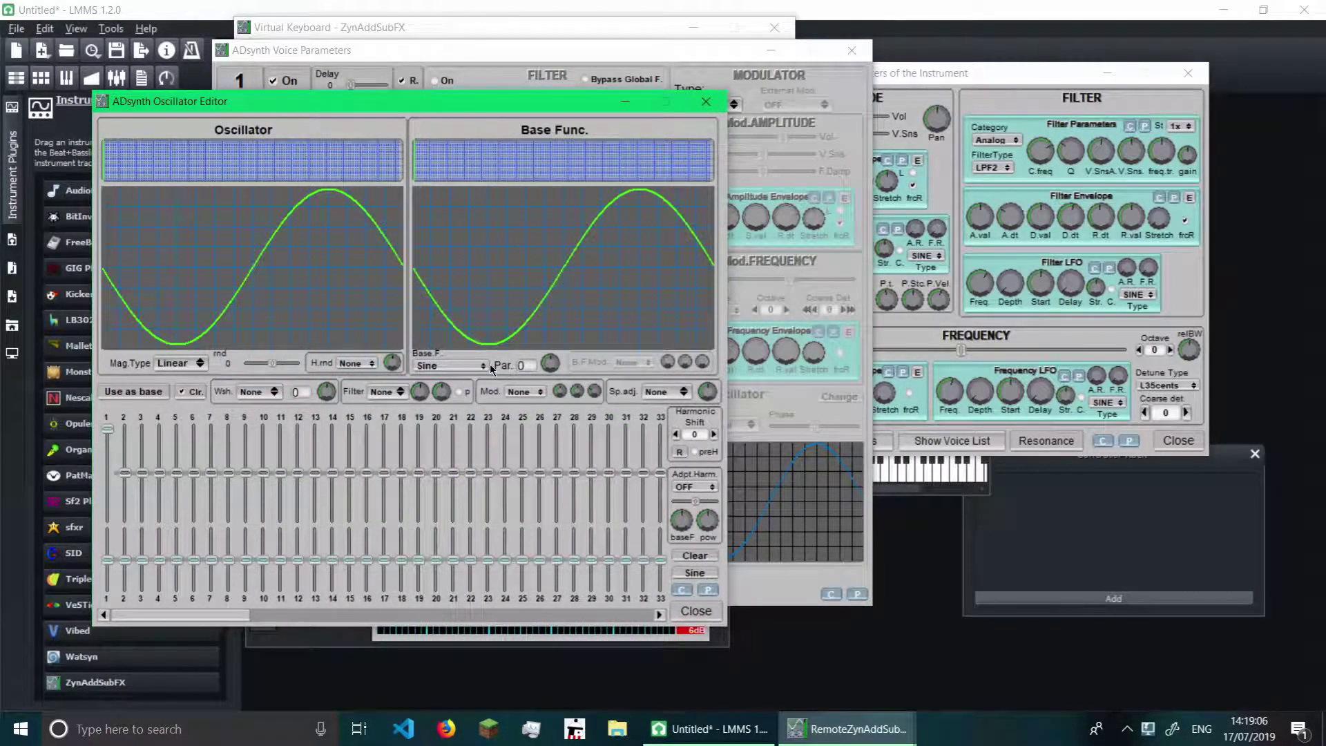
# Step: Try the AbsStrSine base function with parameter 14 for the oscillator and bring the virtual keyboard forward to test it
pyautogui.click(459, 367)
pyautogui.click(448, 411)
pyautogui.moveTo(550, 364); pyautogui.dragTo(549, 400)
pyautogui.click(483, 365)
pyautogui.click(444, 570)
pyautogui.click(603, 131)
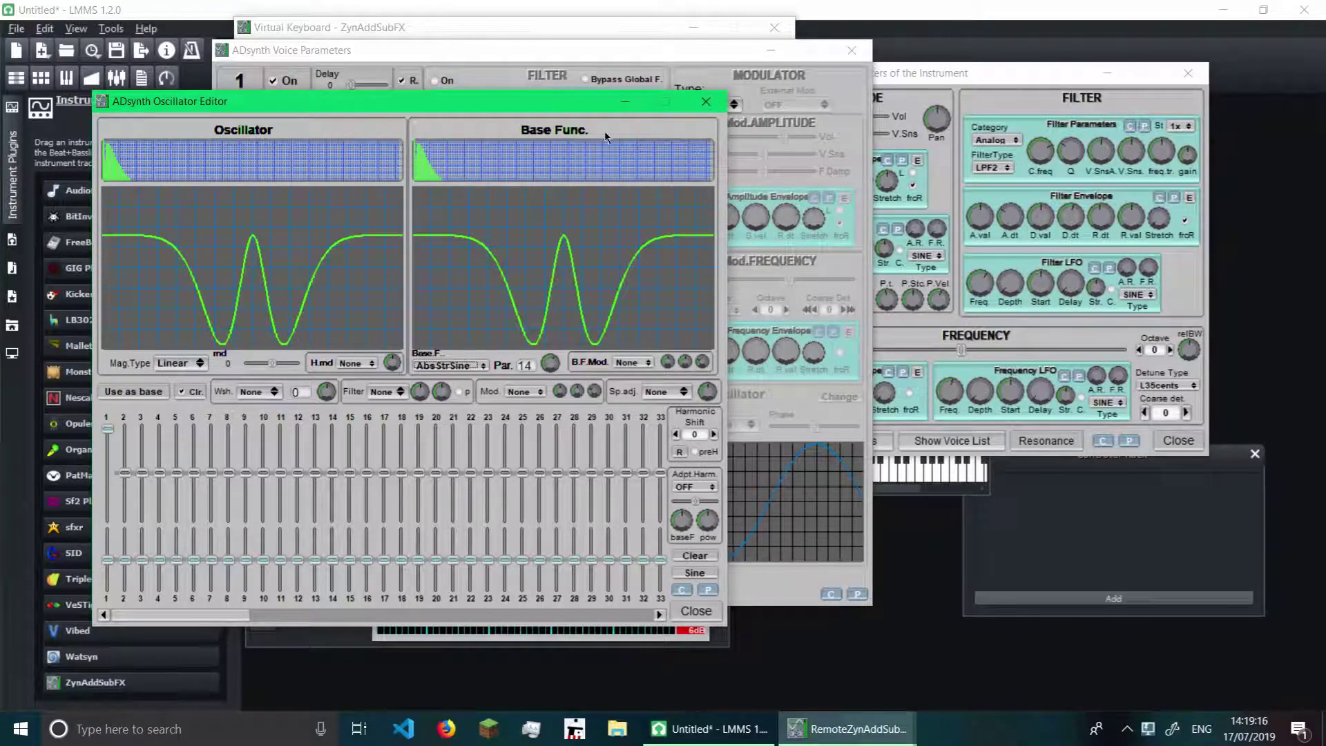
pyautogui.click(579, 35)
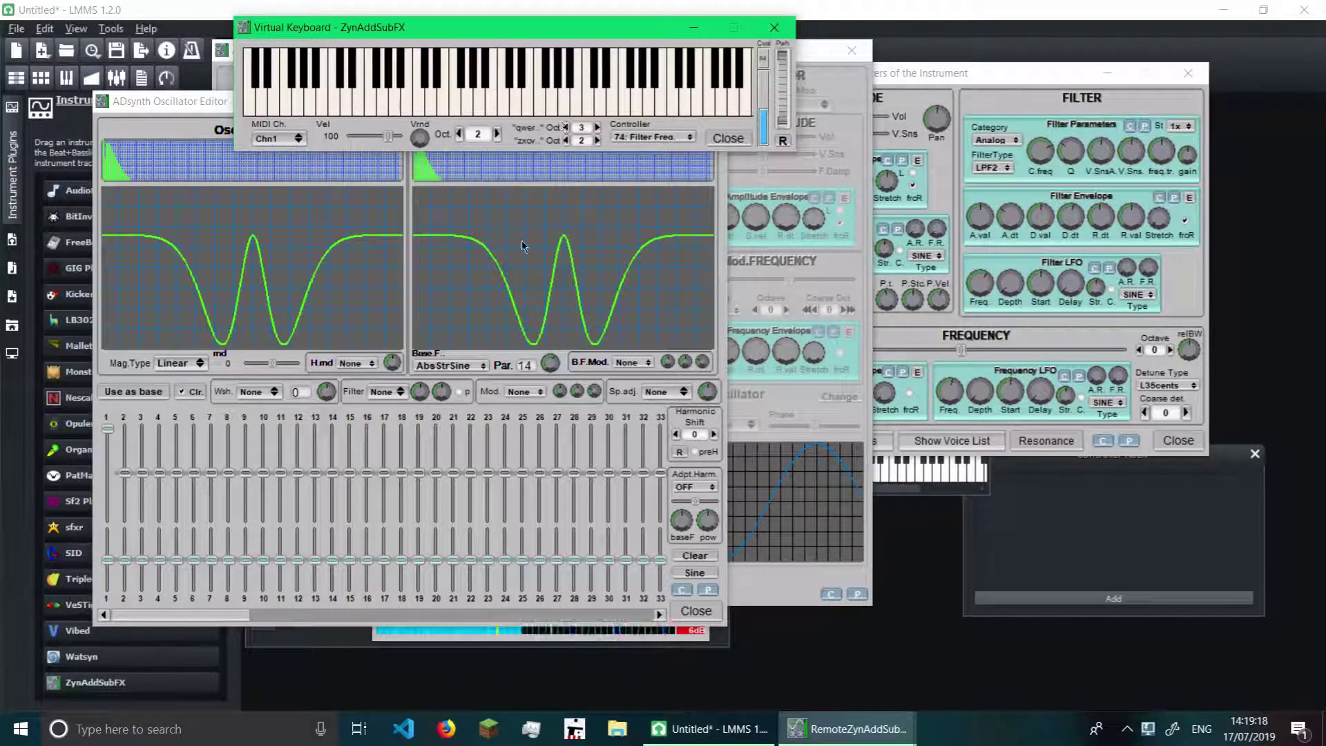
# Step: Try the PulseSine base function, and the Saw base function with its parameter set to 18
pyautogui.click(455, 371)
pyautogui.click(465, 315)
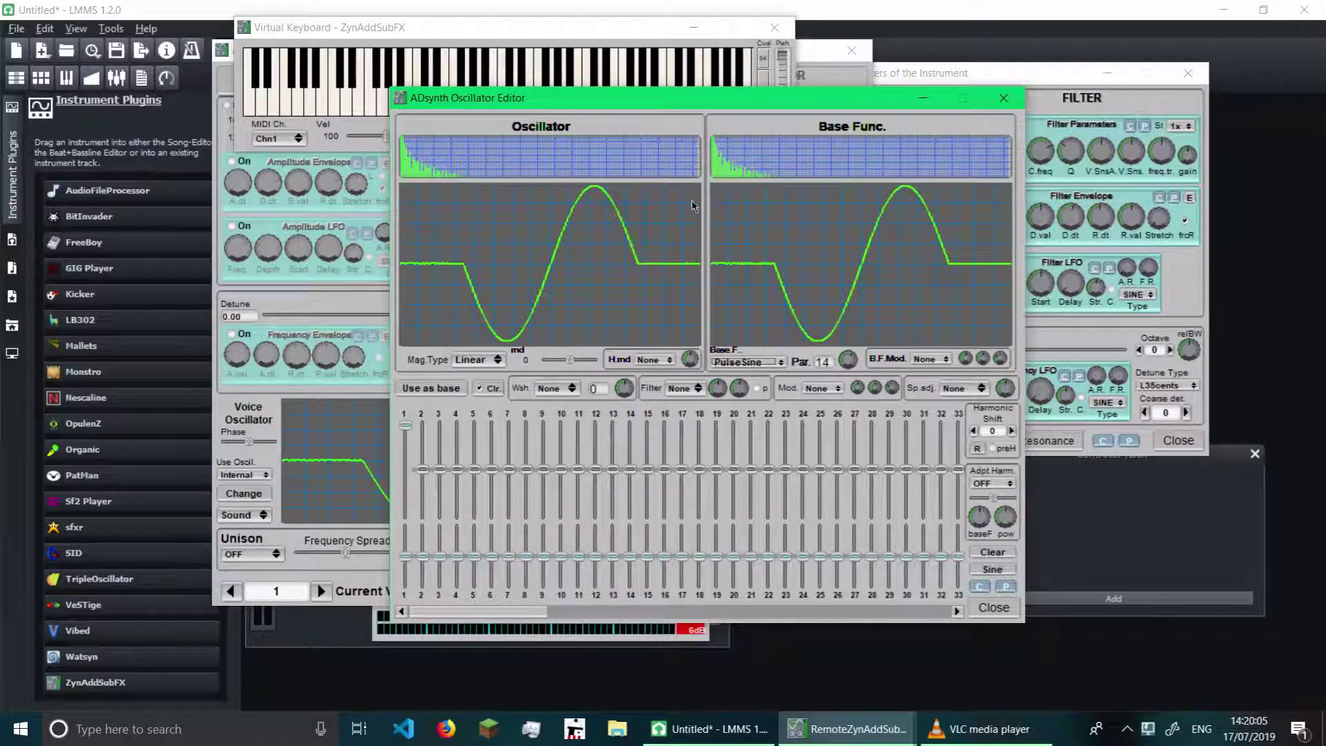
pyautogui.click(748, 362)
pyautogui.click(755, 287)
pyautogui.moveTo(847, 359)
pyautogui.mouseDown()
pyautogui.moveTo(827, 483)
pyautogui.moveTo(831, 366)
pyautogui.mouseUp()
# Step: Try the Chirp base function with its parameter at 63 and at -6
pyautogui.click(748, 362)
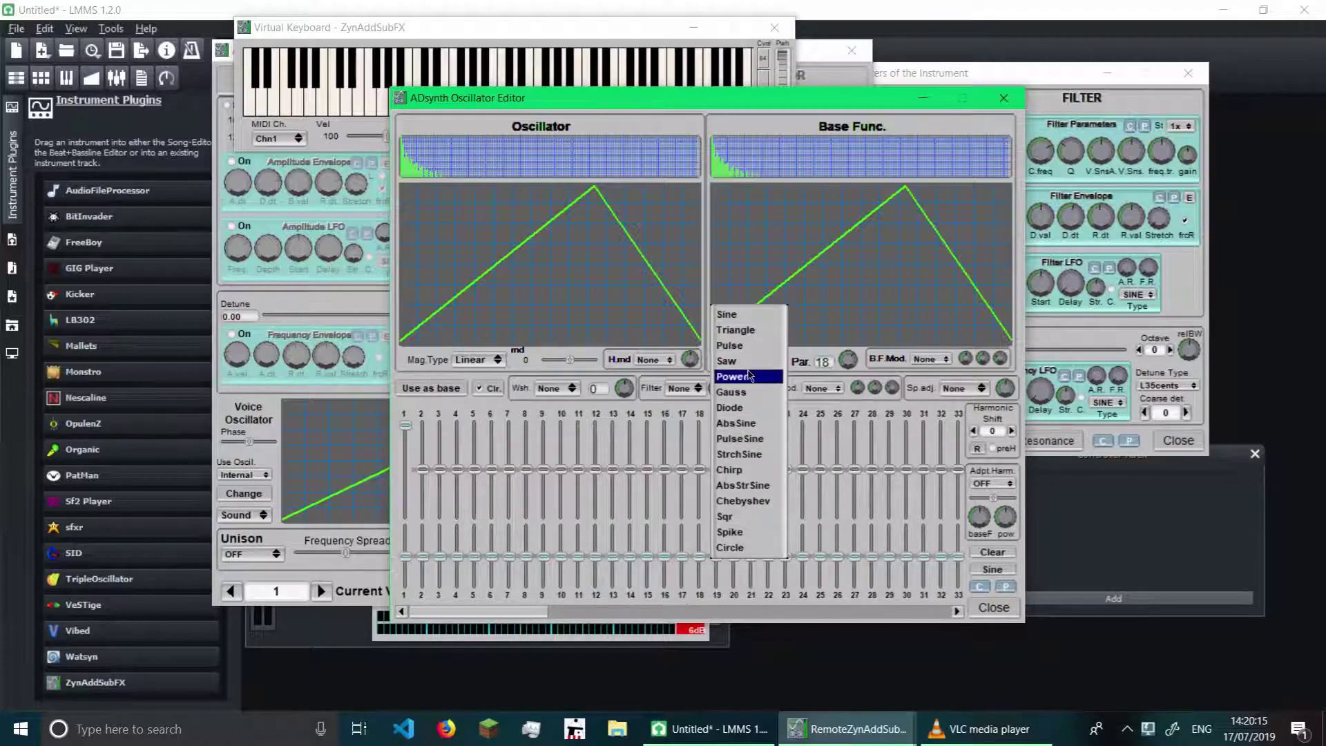
pyautogui.click(729, 469)
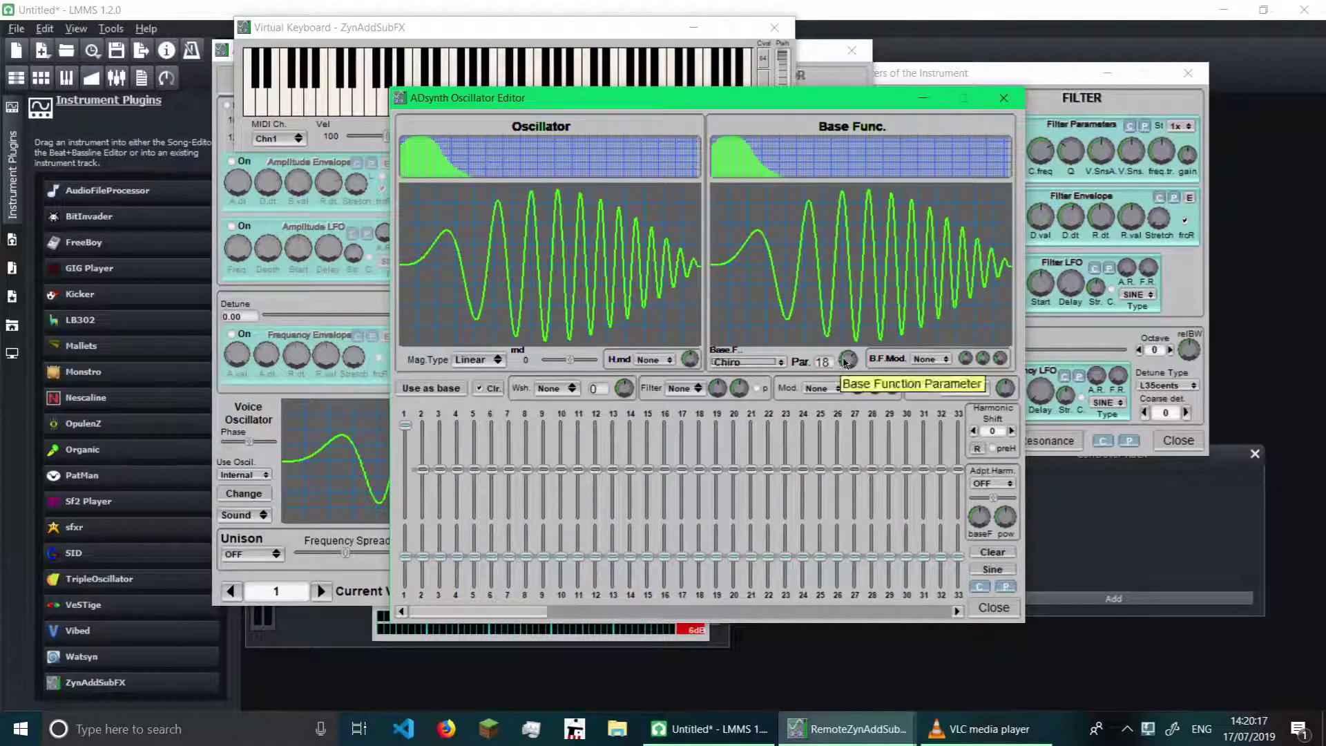
pyautogui.moveTo(859, 364); pyautogui.dragTo(970, 184)
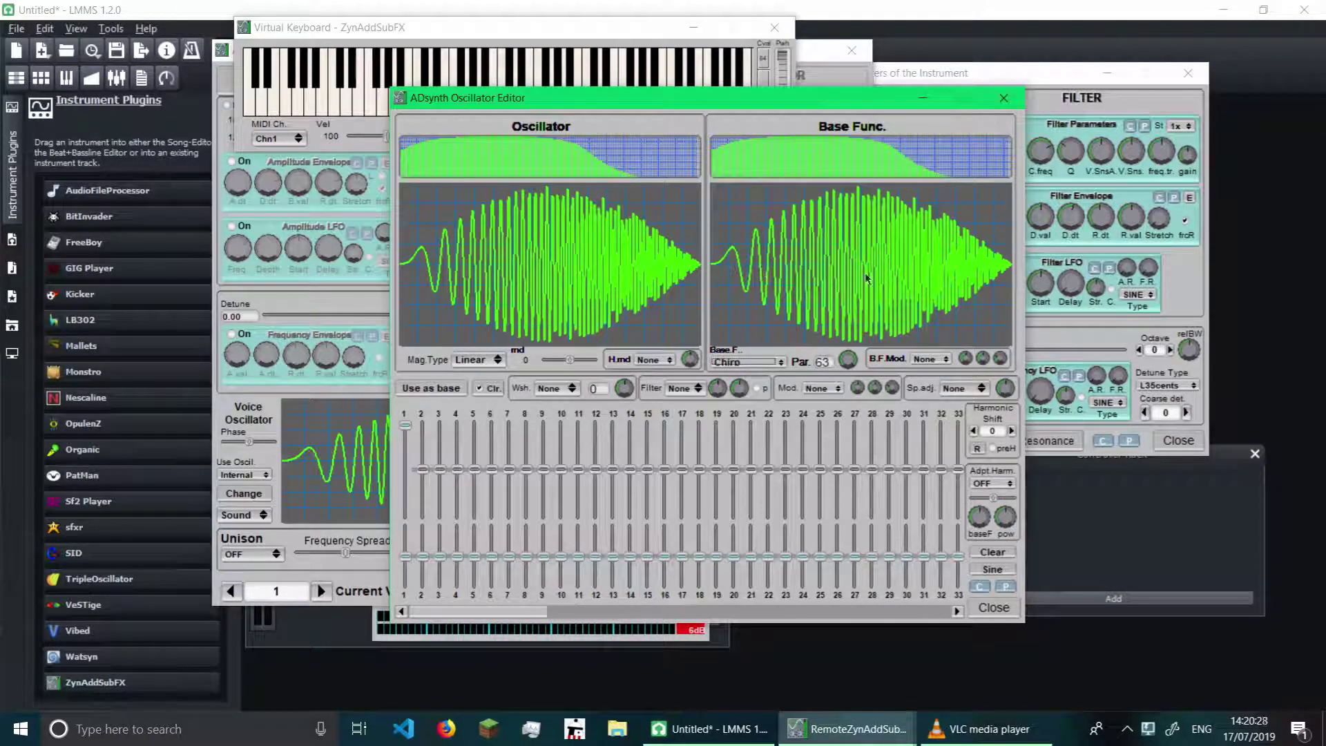
pyautogui.moveTo(848, 360); pyautogui.dragTo(840, 284)
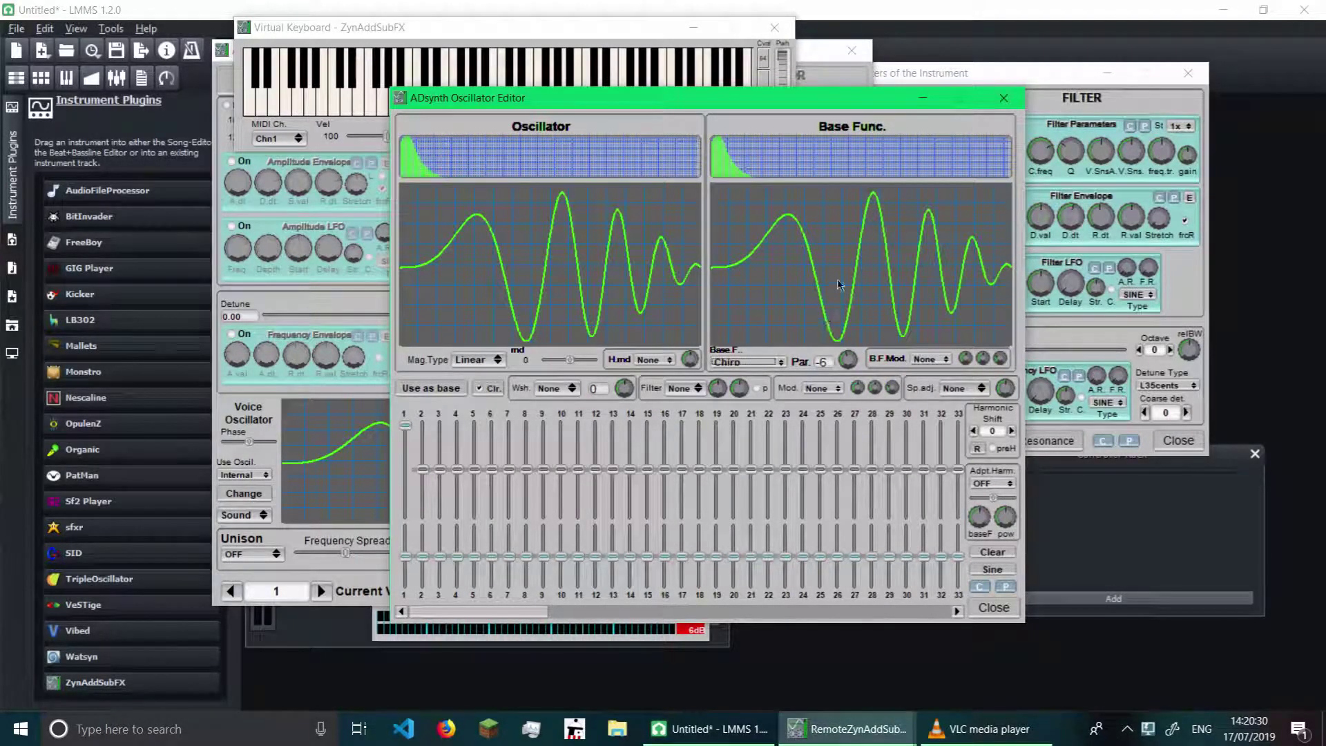
# Step: Set the oscillator's base function to StrchSine with a base function parameter of 20
pyautogui.click(782, 362)
pyautogui.click(752, 347)
pyautogui.moveTo(848, 359)
pyautogui.mouseDown()
pyautogui.moveTo(847, 337)
pyautogui.moveTo(836, 404)
pyautogui.moveTo(834, 352)
pyautogui.mouseUp()
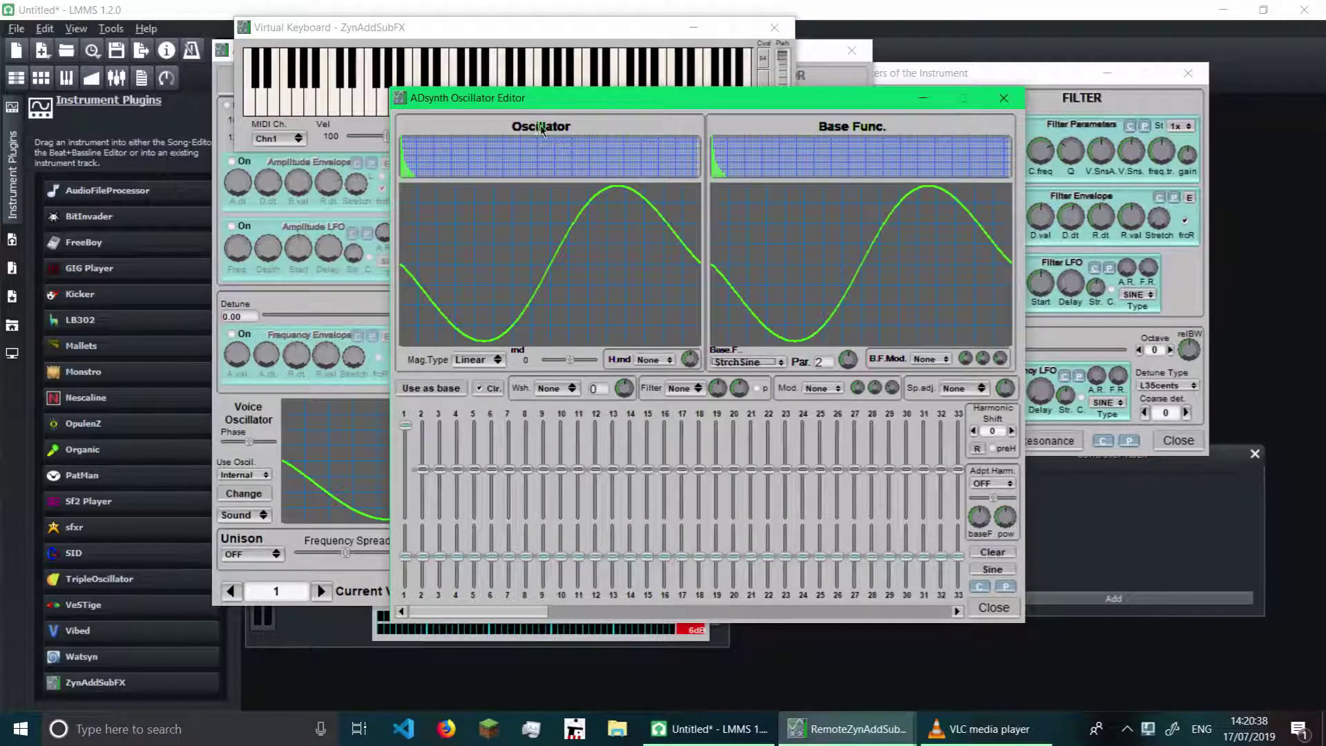
pyautogui.moveTo(848, 359); pyautogui.dragTo(856, 149)
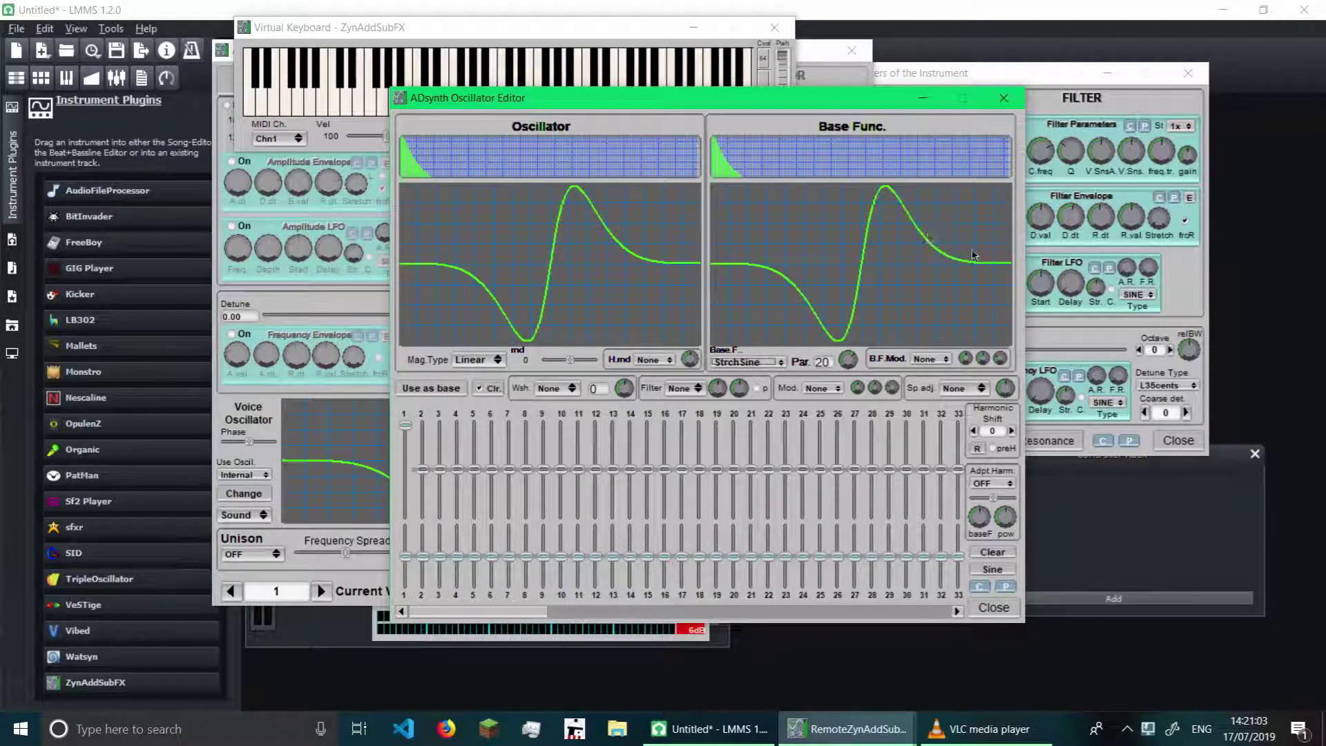
# Step: Try raising harmonics 2, 3 and 4 to full with harmonic 1 at zero, and play test notes
pyautogui.moveTo(423, 469)
pyautogui.mouseDown()
pyautogui.moveTo(422, 425)
pyautogui.moveTo(404, 477)
pyautogui.mouseUp()
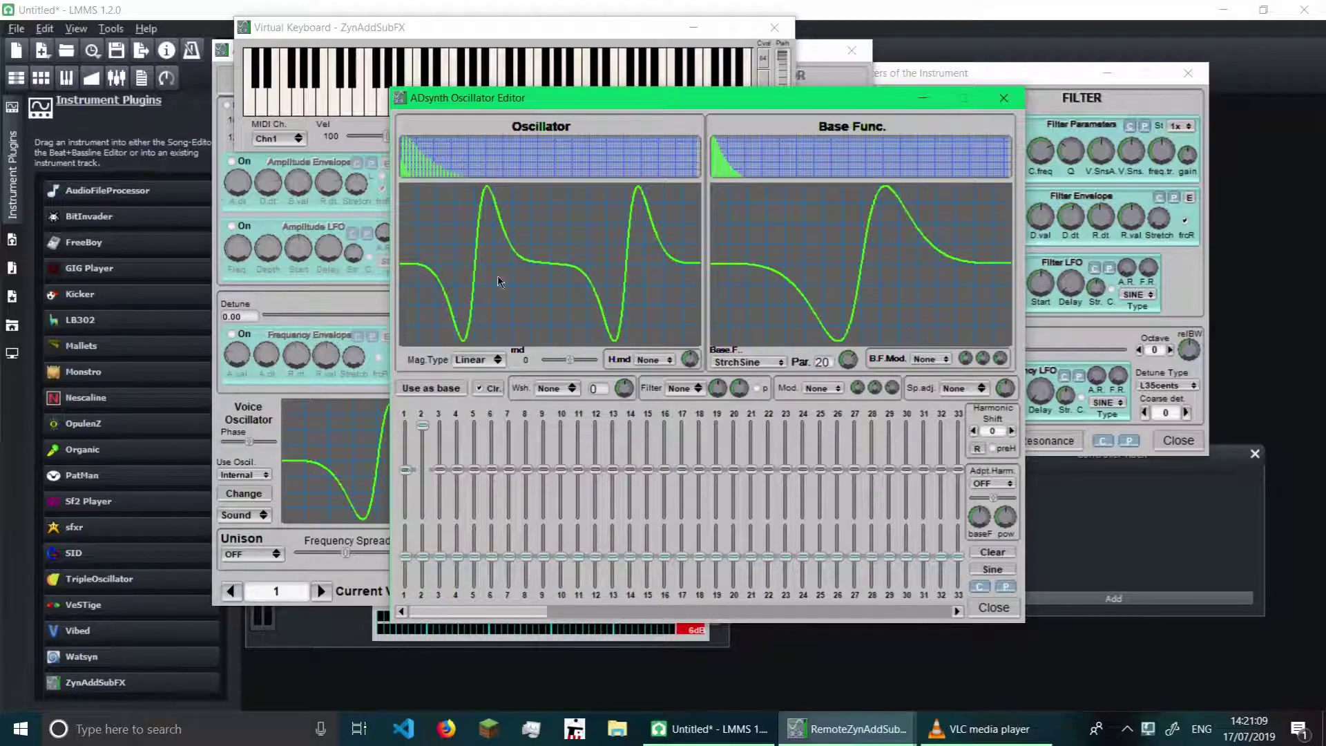
pyautogui.moveTo(439, 469)
pyautogui.mouseDown()
pyautogui.moveTo(439, 425)
pyautogui.moveTo(423, 470)
pyautogui.mouseUp()
pyautogui.moveTo(439, 425)
pyautogui.mouseDown()
pyautogui.moveTo(463, 468)
pyautogui.moveTo(460, 415)
pyautogui.mouseUp()
pyautogui.moveTo(441, 466); pyautogui.dragTo(446, 391)
pyautogui.moveTo(424, 471); pyautogui.dragTo(433, 406)
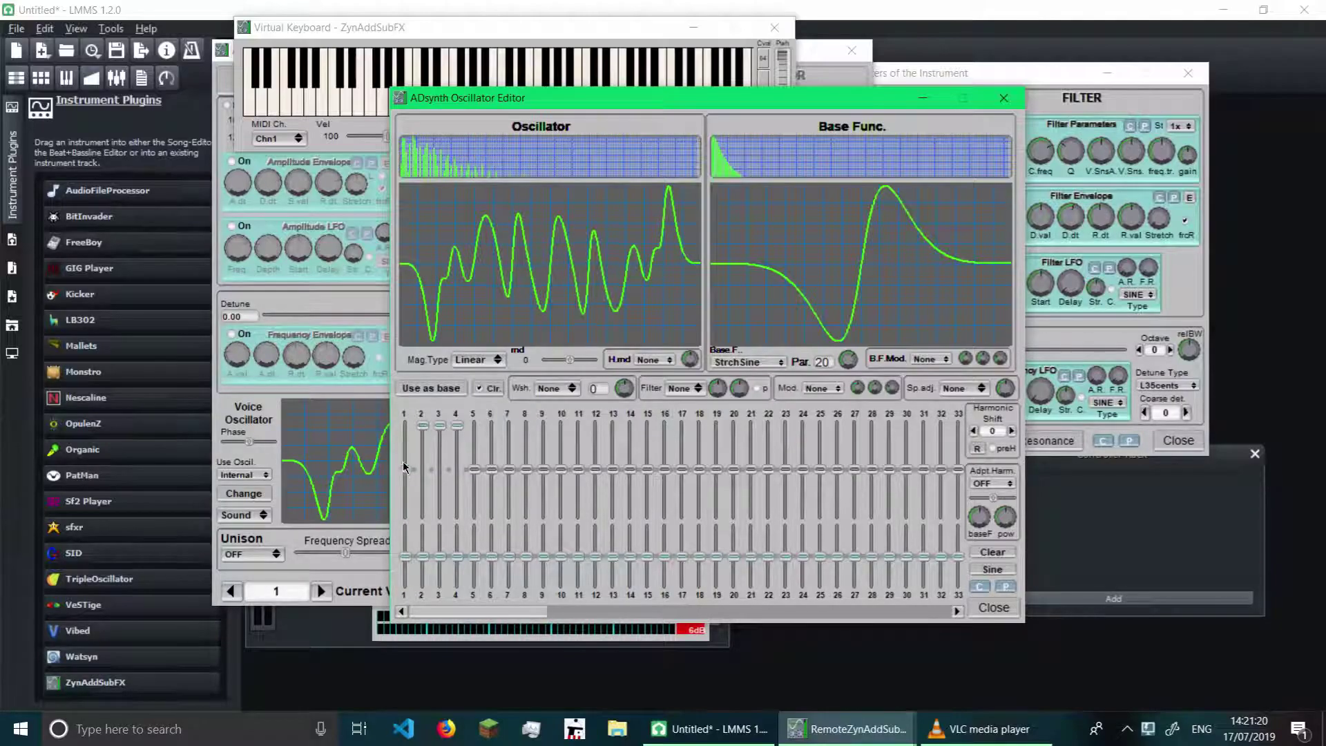
pyautogui.moveTo(405, 468); pyautogui.dragTo(414, 437)
pyautogui.moveTo(375, 61); pyautogui.dragTo(598, 102)
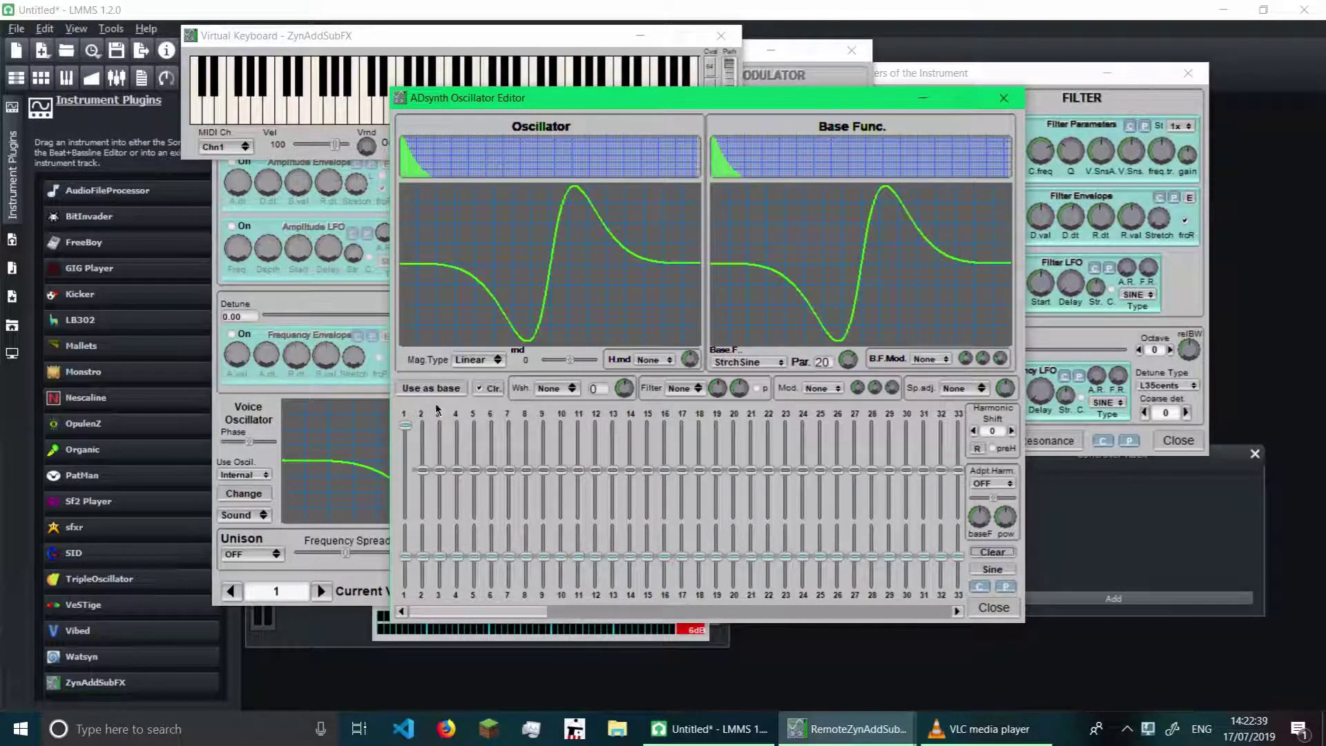
# Step: Raise the magnitude of harmonic 3 and lower the magnitude of harmonic 7 in the oscillator
pyautogui.moveTo(440, 470); pyautogui.dragTo(440, 442)
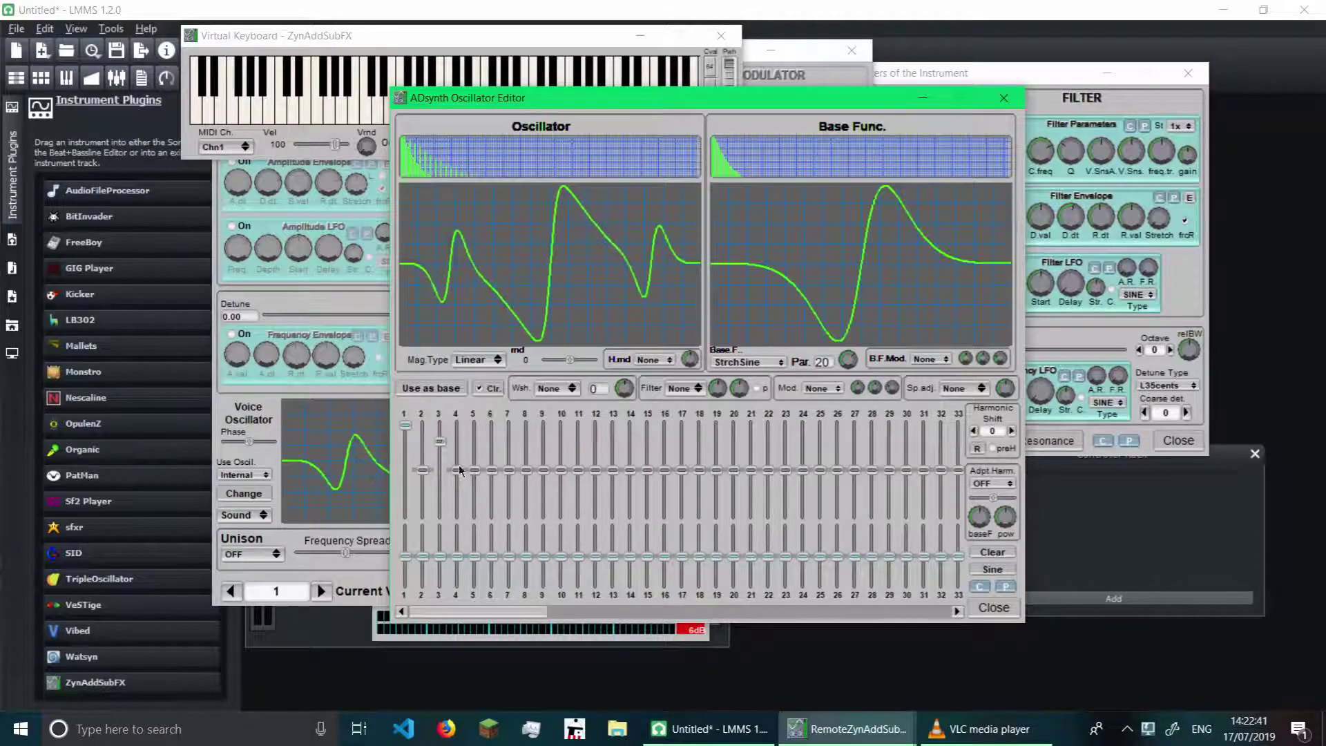
pyautogui.moveTo(508, 470); pyautogui.dragTo(508, 496)
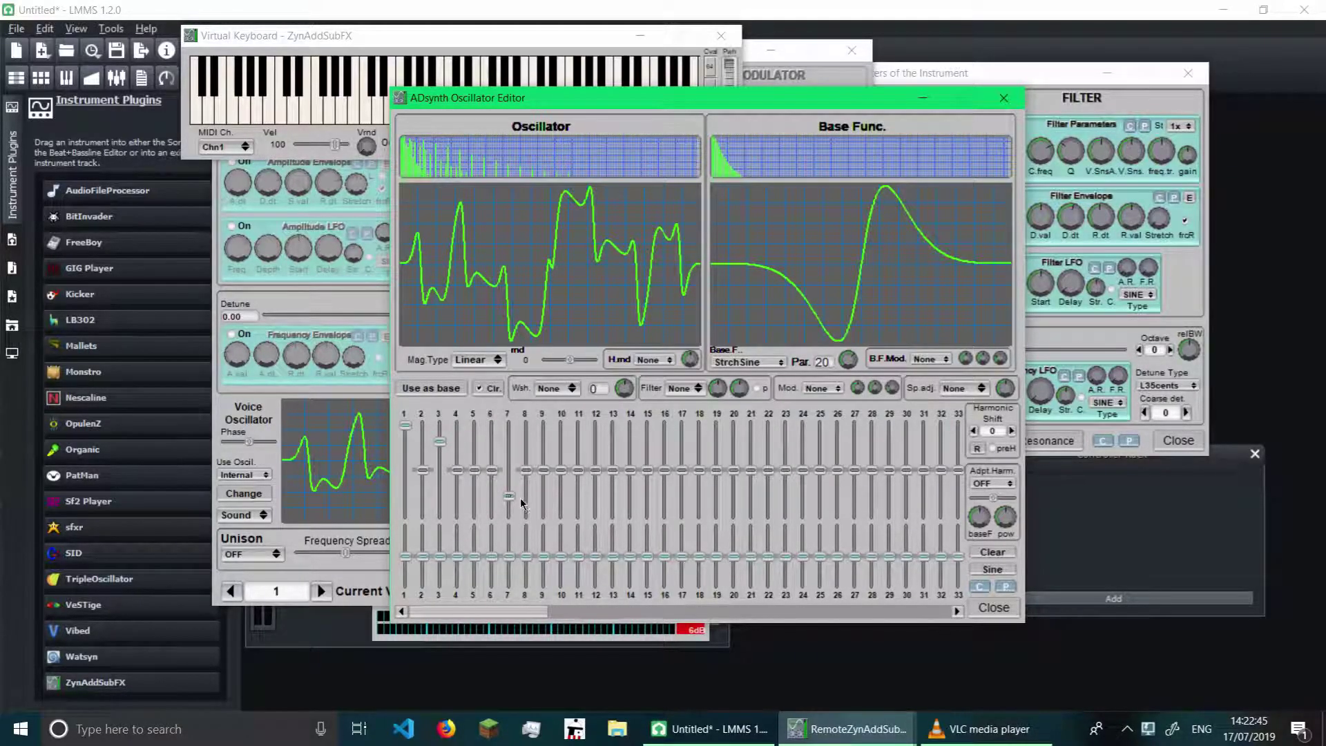
# Step: Use the oscillator waveform as the base function, raise harmonic 2, lower harmonic 3, and use that result as the base again
pyautogui.click(446, 392)
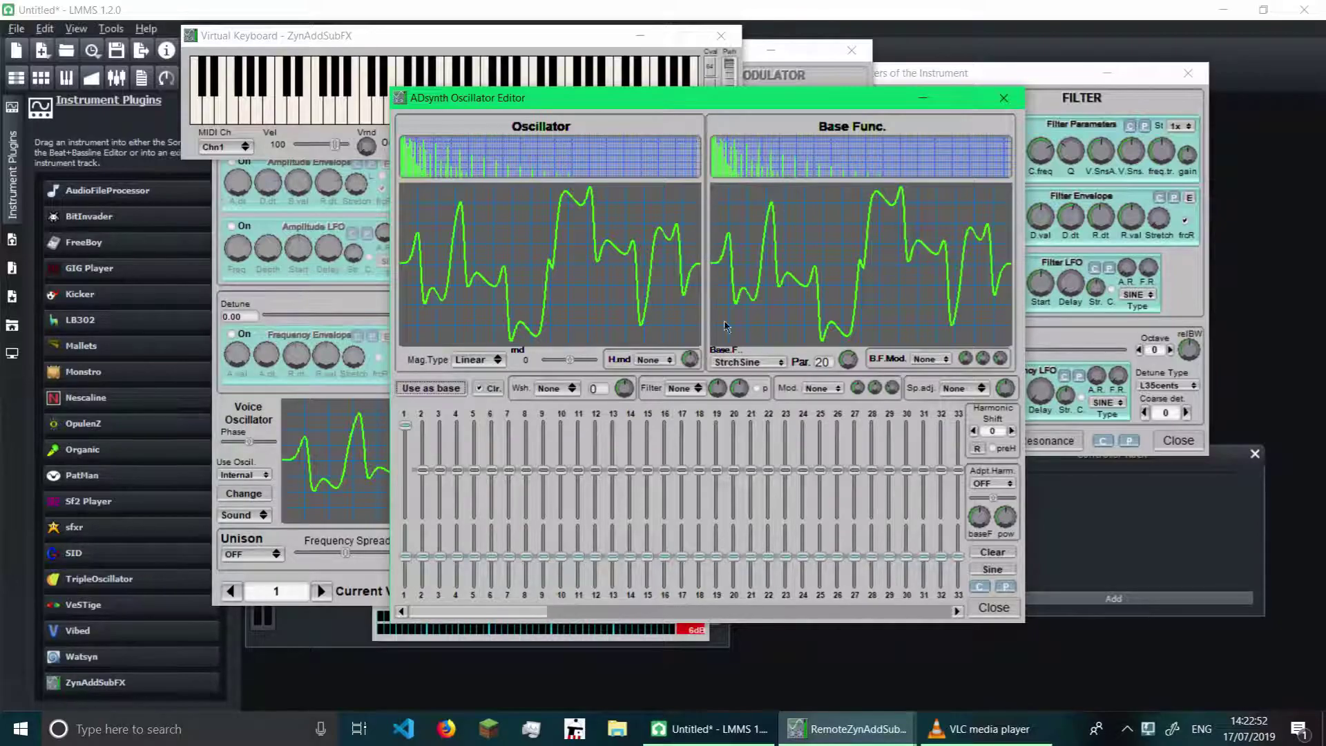
pyautogui.moveTo(419, 468)
pyautogui.mouseDown()
pyautogui.moveTo(421, 426)
pyautogui.moveTo(438, 486)
pyautogui.mouseUp()
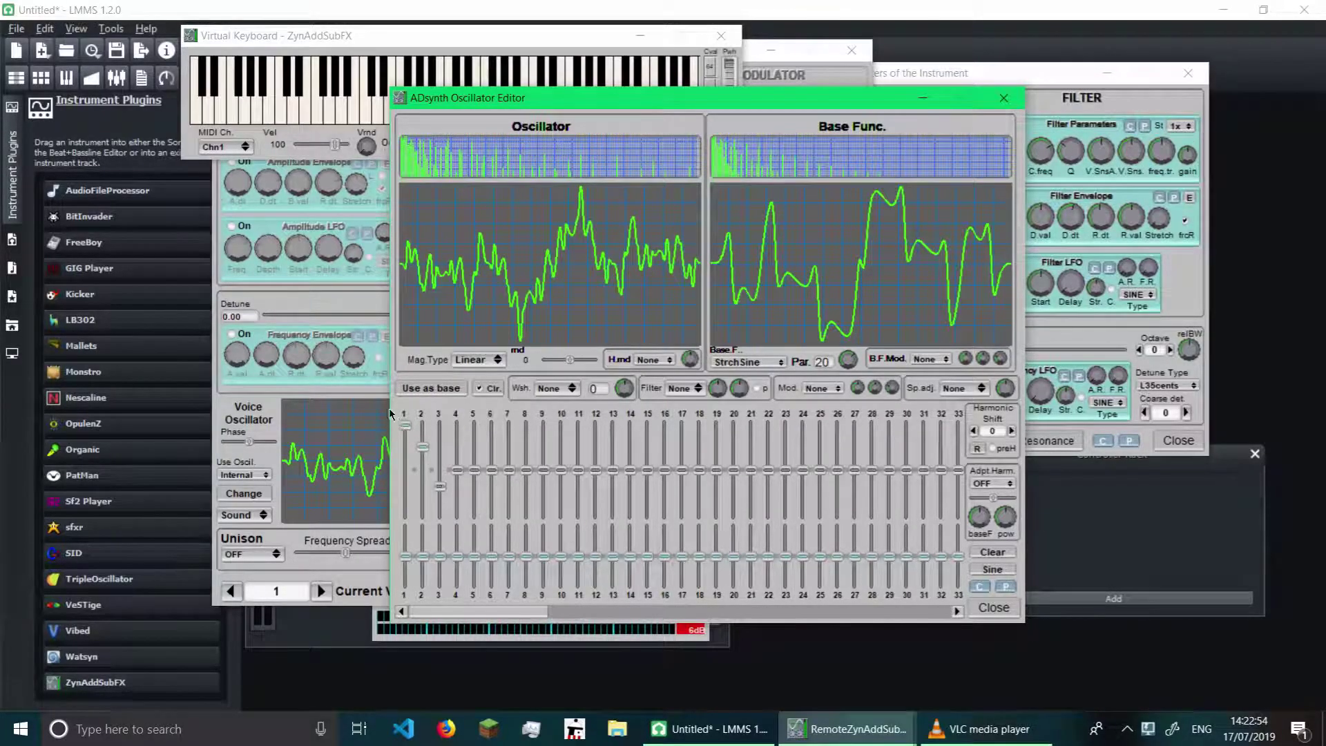
pyautogui.click(718, 361)
pyautogui.click(733, 364)
pyautogui.click(423, 388)
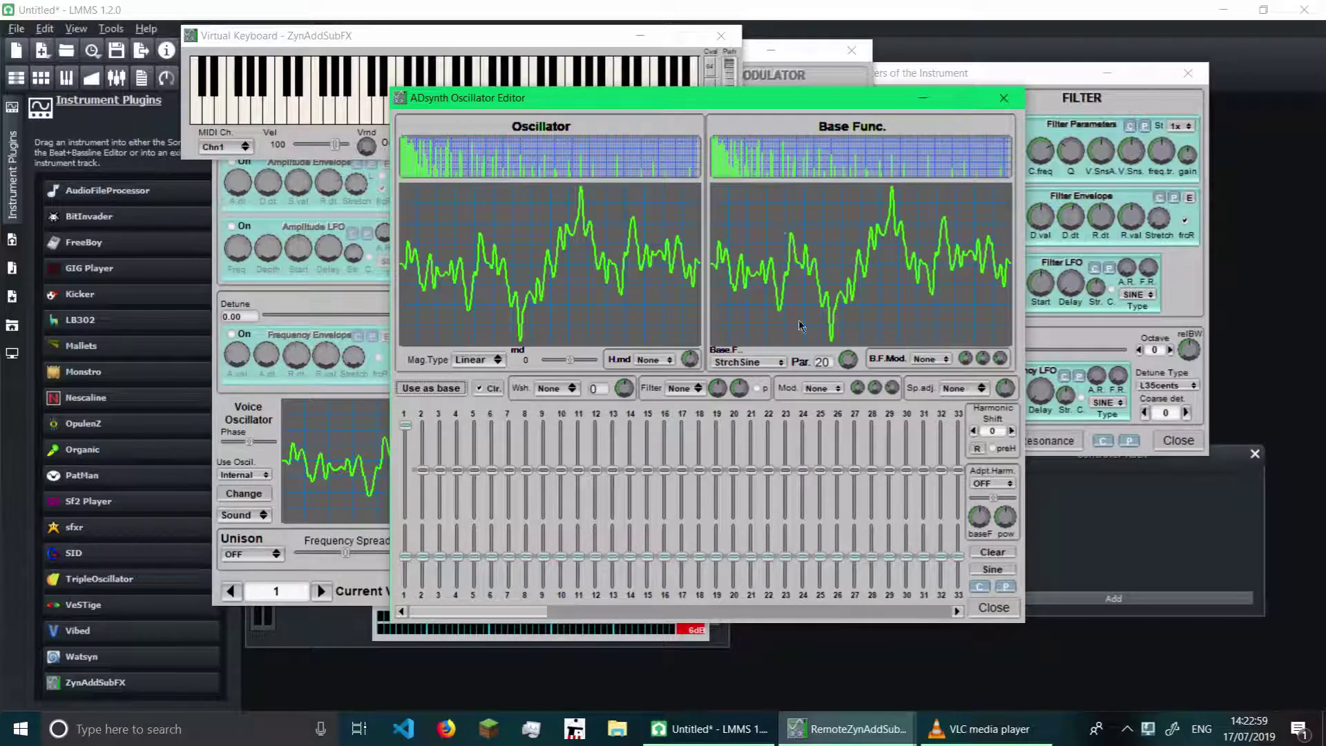
# Step: Apply Asym1 waveshaping to the oscillator with an amount of 12 and play test notes on the virtual keyboard
pyautogui.click(571, 389)
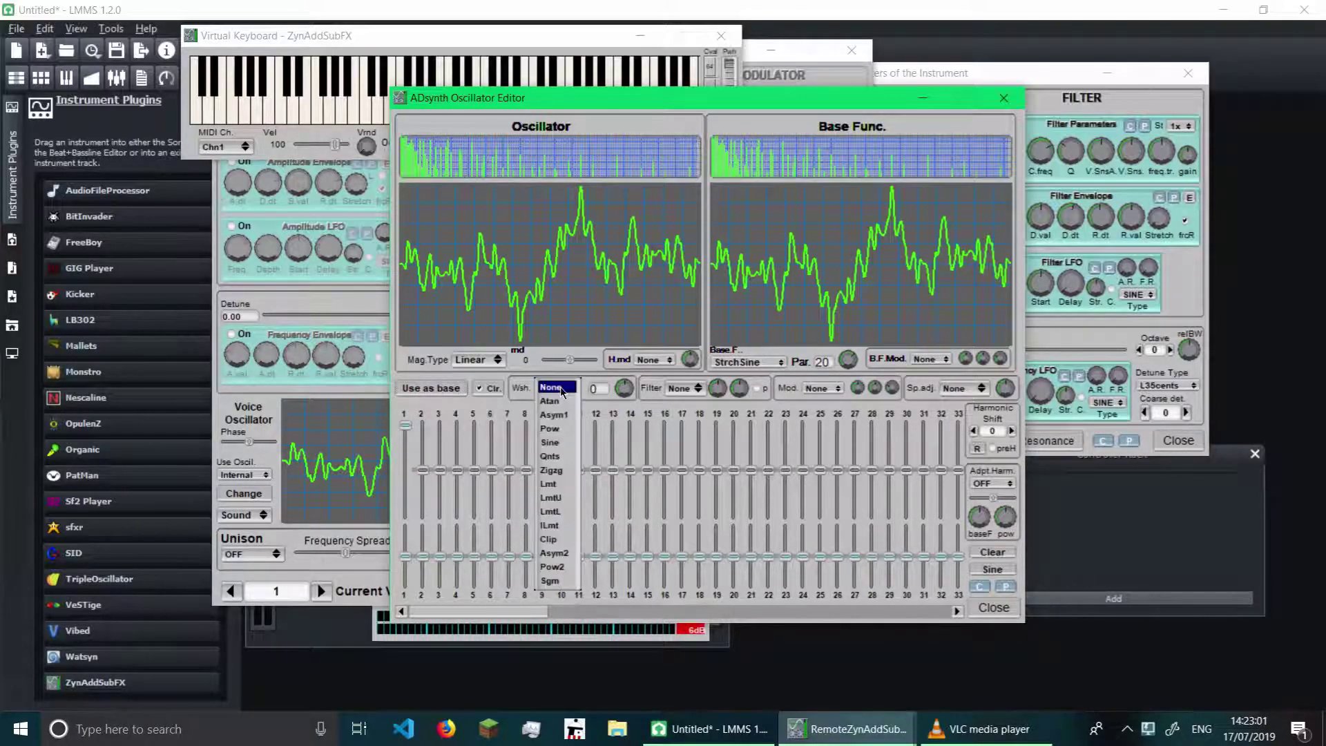
pyautogui.click(562, 389)
pyautogui.click(563, 389)
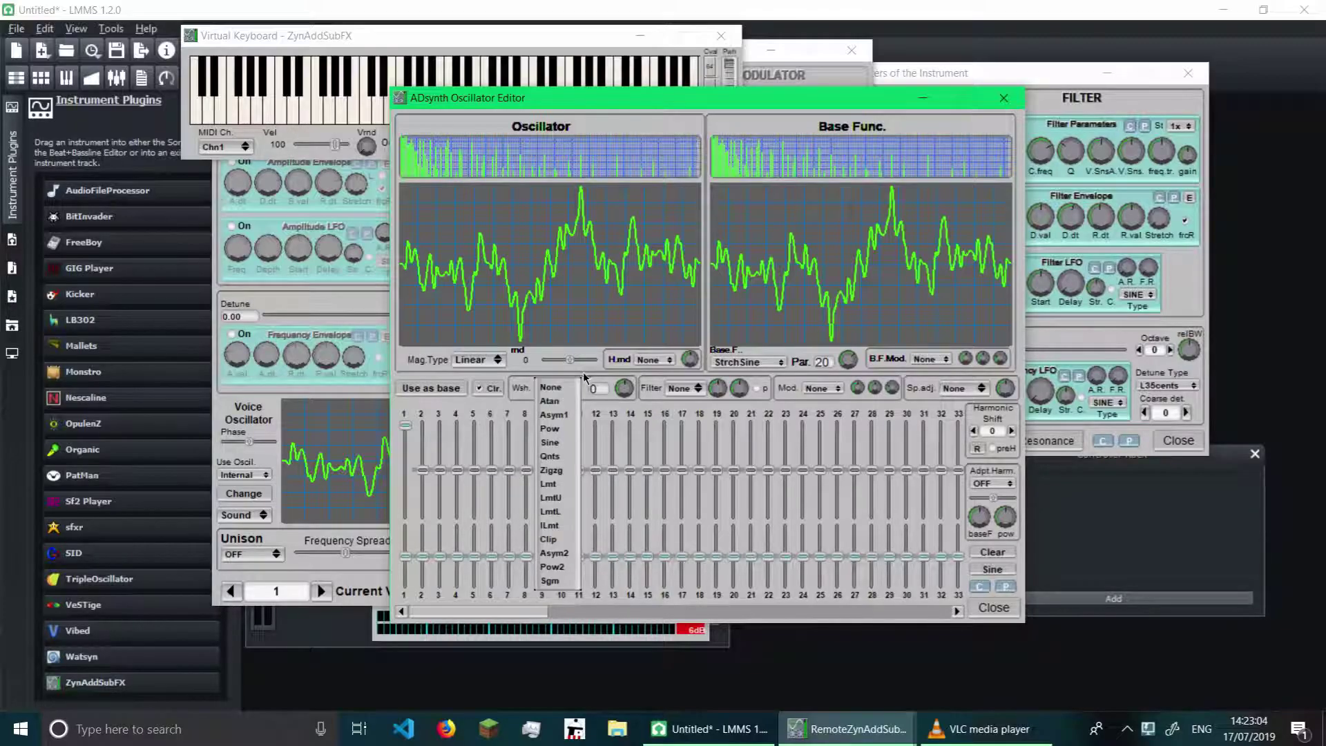
pyautogui.click(554, 414)
pyautogui.moveTo(624, 388)
pyautogui.mouseDown()
pyautogui.moveTo(627, 475)
pyautogui.moveTo(620, 374)
pyautogui.moveTo(640, 388)
pyautogui.moveTo(636, 379)
pyautogui.mouseUp()
pyautogui.moveTo(384, 113); pyautogui.dragTo(257, 116)
pyautogui.click(651, 295)
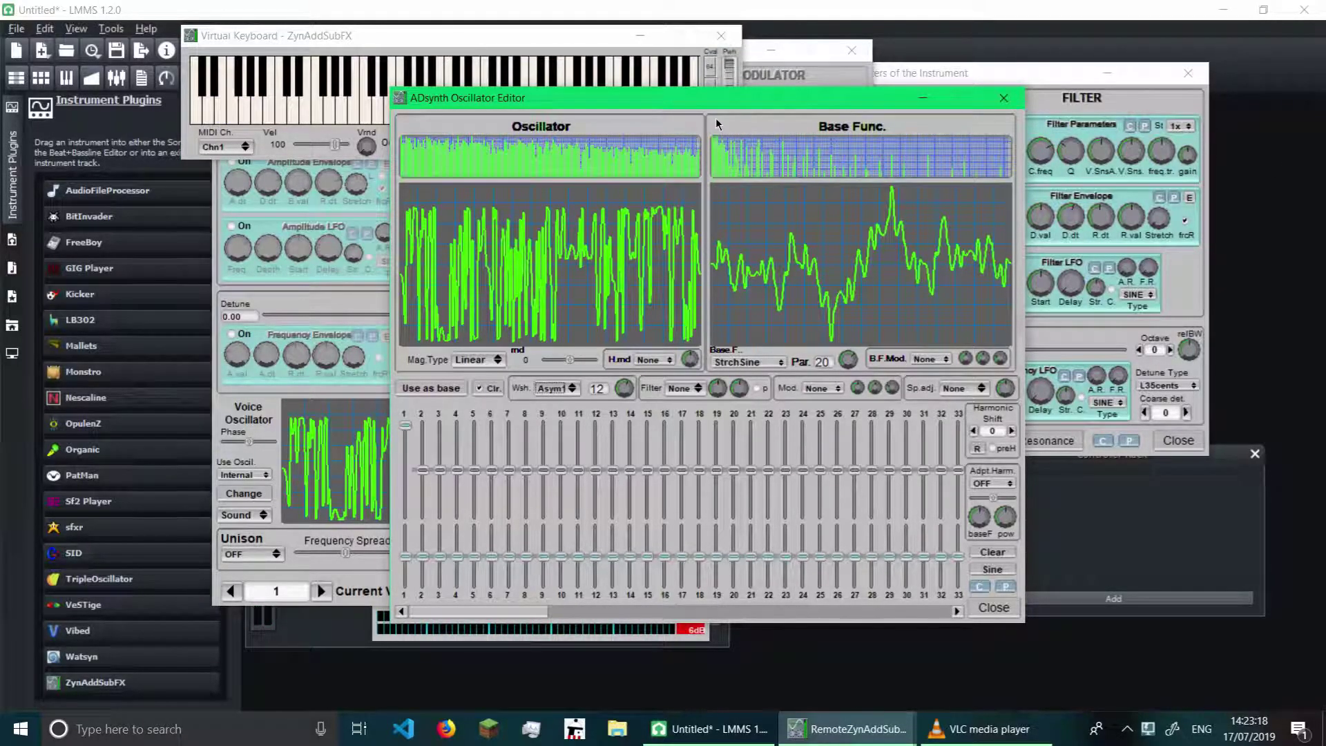
# Step: Apply the LP1 filter to the oscillator and adjust its filter parameters 1 and 2
pyautogui.click(680, 393)
pyautogui.click(680, 398)
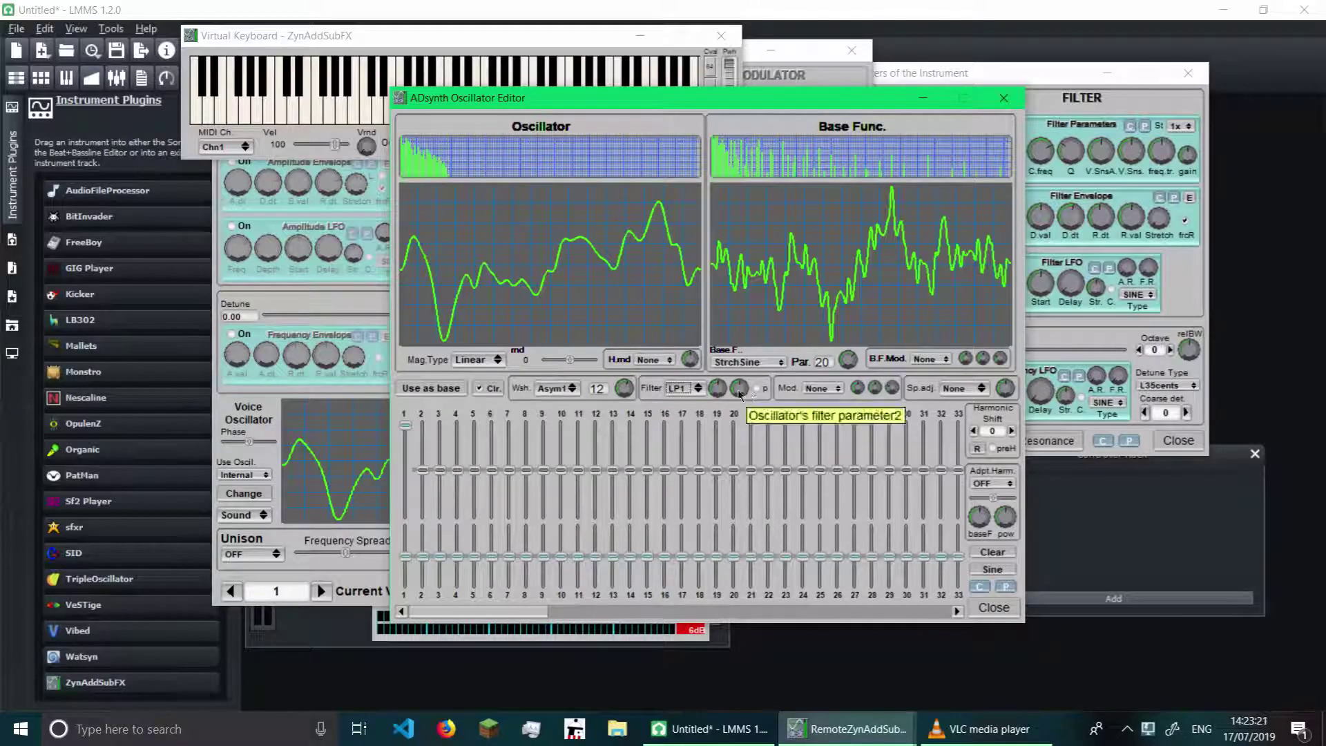
pyautogui.moveTo(709, 390); pyautogui.dragTo(736, 339)
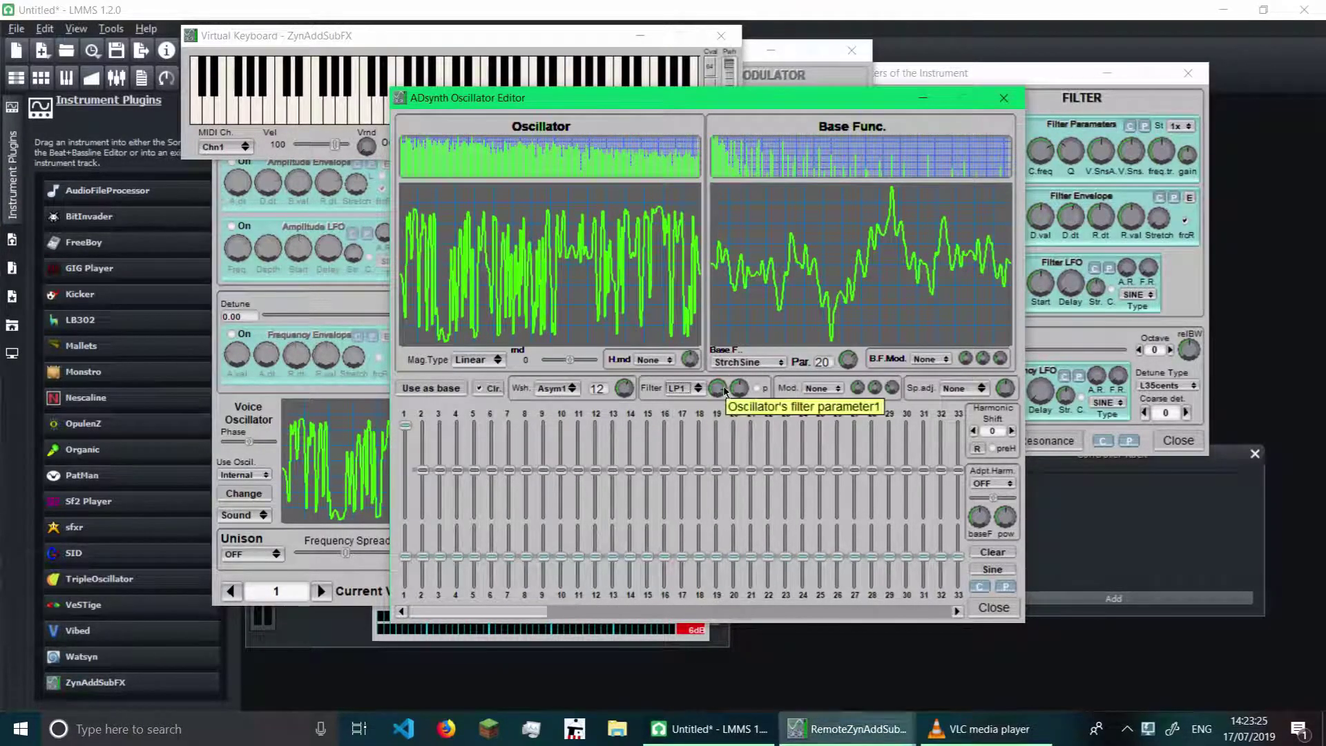
pyautogui.moveTo(738, 389); pyautogui.dragTo(710, 594)
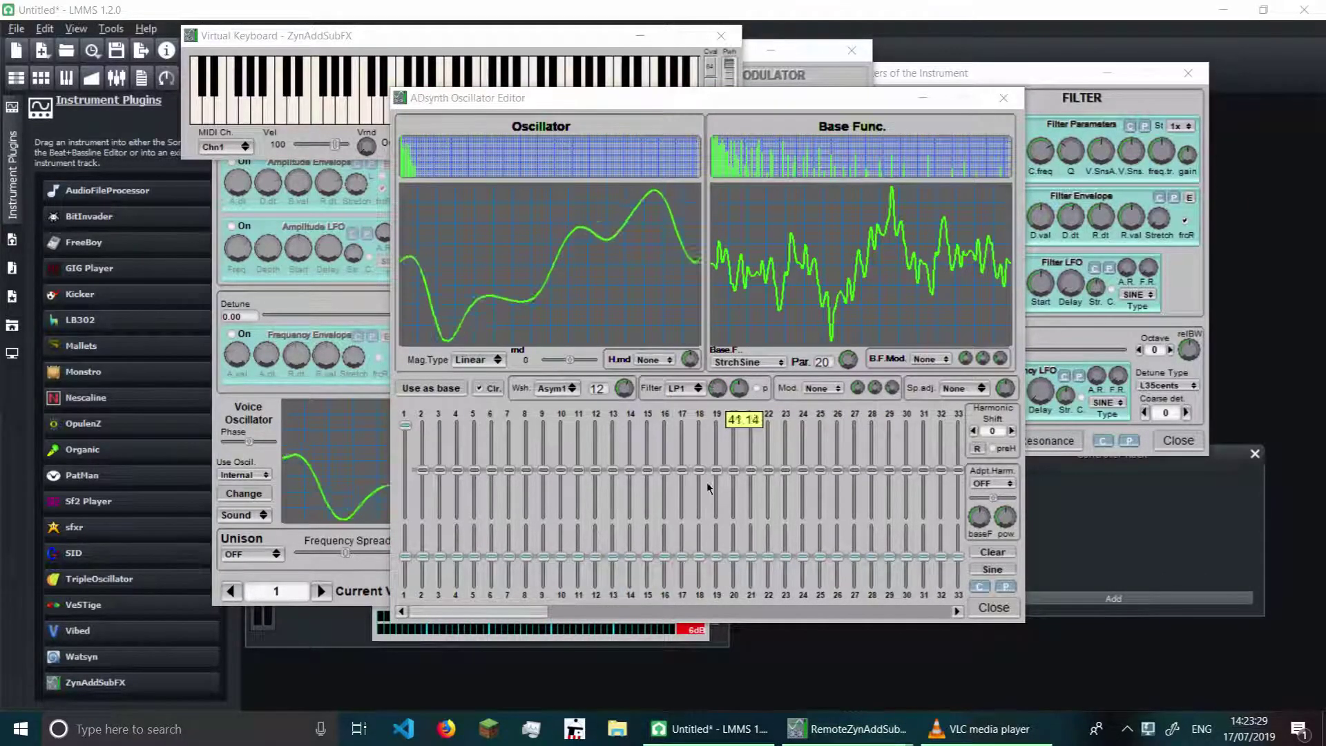
# Step: Set the oscillator's modulation to Sine, adjust modulation parameter 1, and play test notes
pyautogui.click(824, 388)
pyautogui.click(829, 413)
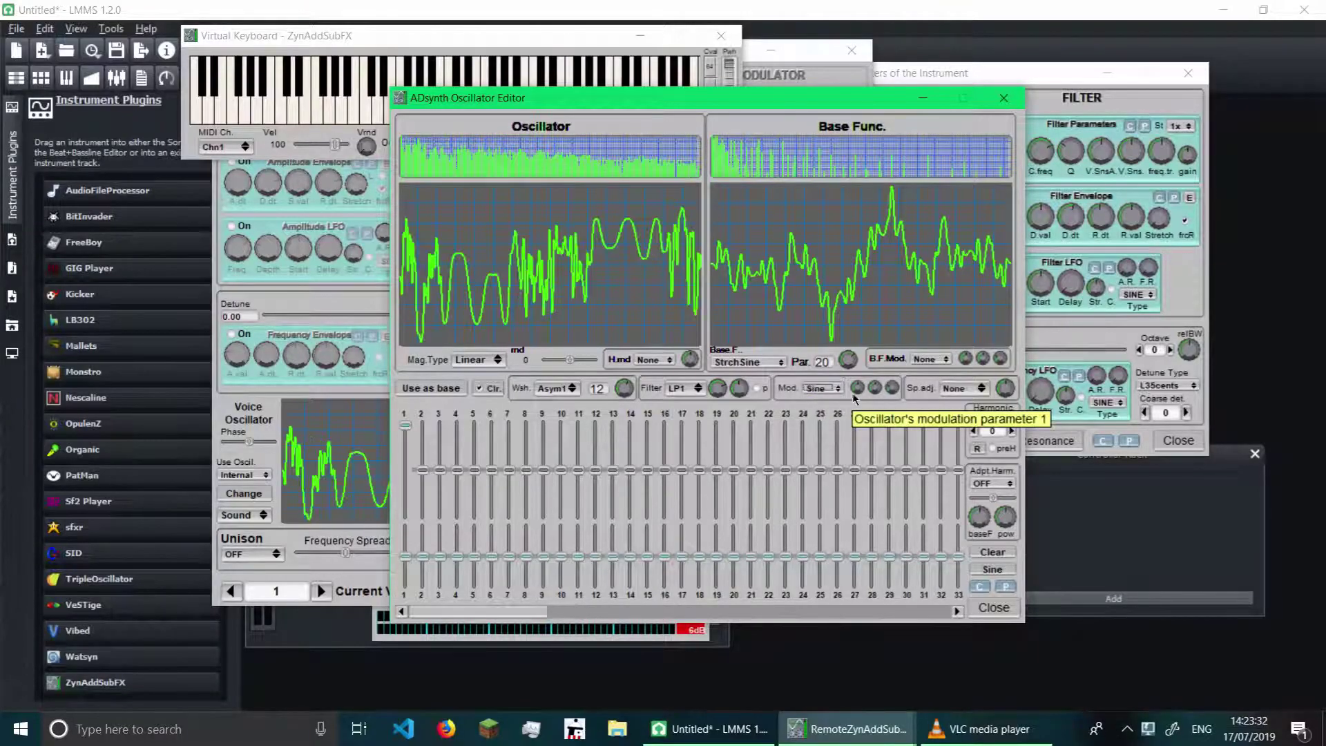
pyautogui.moveTo(855, 391); pyautogui.dragTo(862, 360)
pyautogui.moveTo(343, 110); pyautogui.dragTo(244, 114)
pyautogui.click(926, 227)
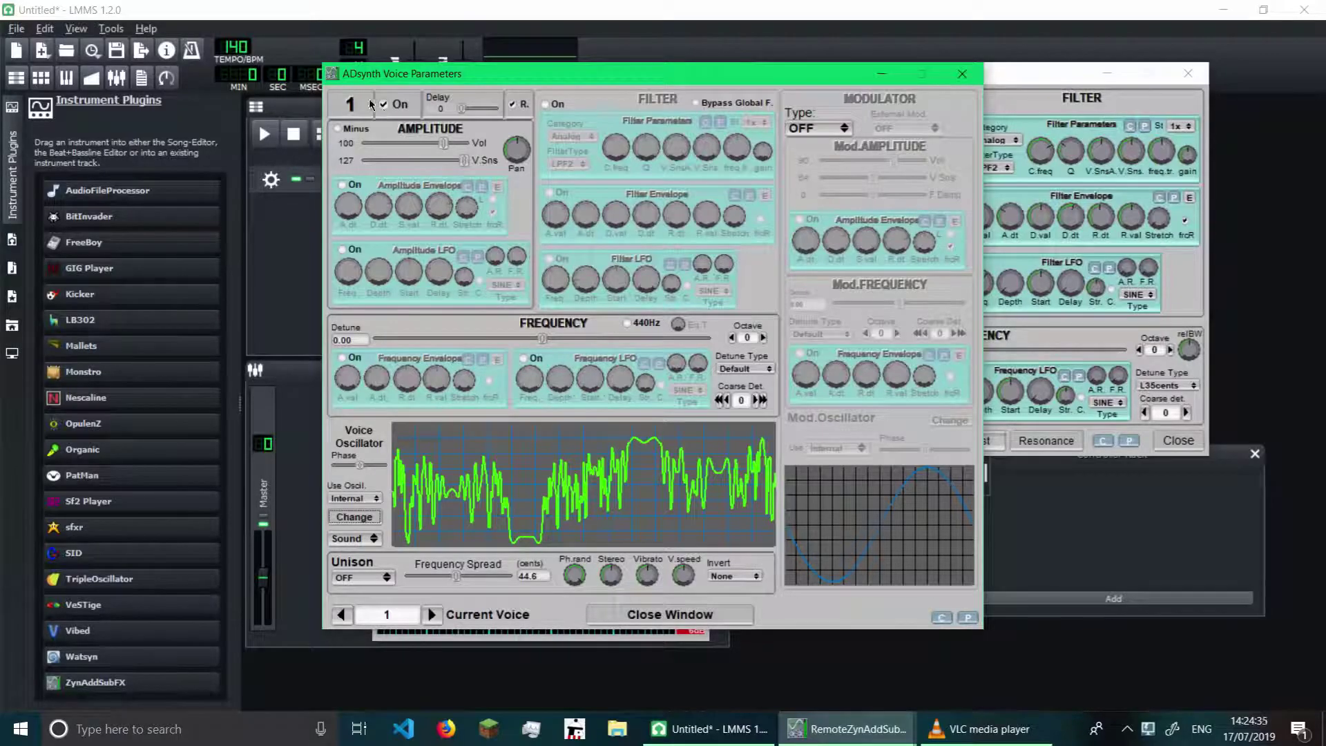
# Step: Look through the other voices in the ADsynth voice parameters and return to voice 1
pyautogui.click(432, 614)
pyautogui.click(432, 614)
pyautogui.click(433, 614)
pyautogui.click(432, 614)
pyautogui.click(433, 614)
pyautogui.click(433, 614)
pyautogui.click(432, 614)
pyautogui.click(341, 614)
pyautogui.click(341, 613)
pyautogui.click(341, 614)
pyautogui.click(341, 614)
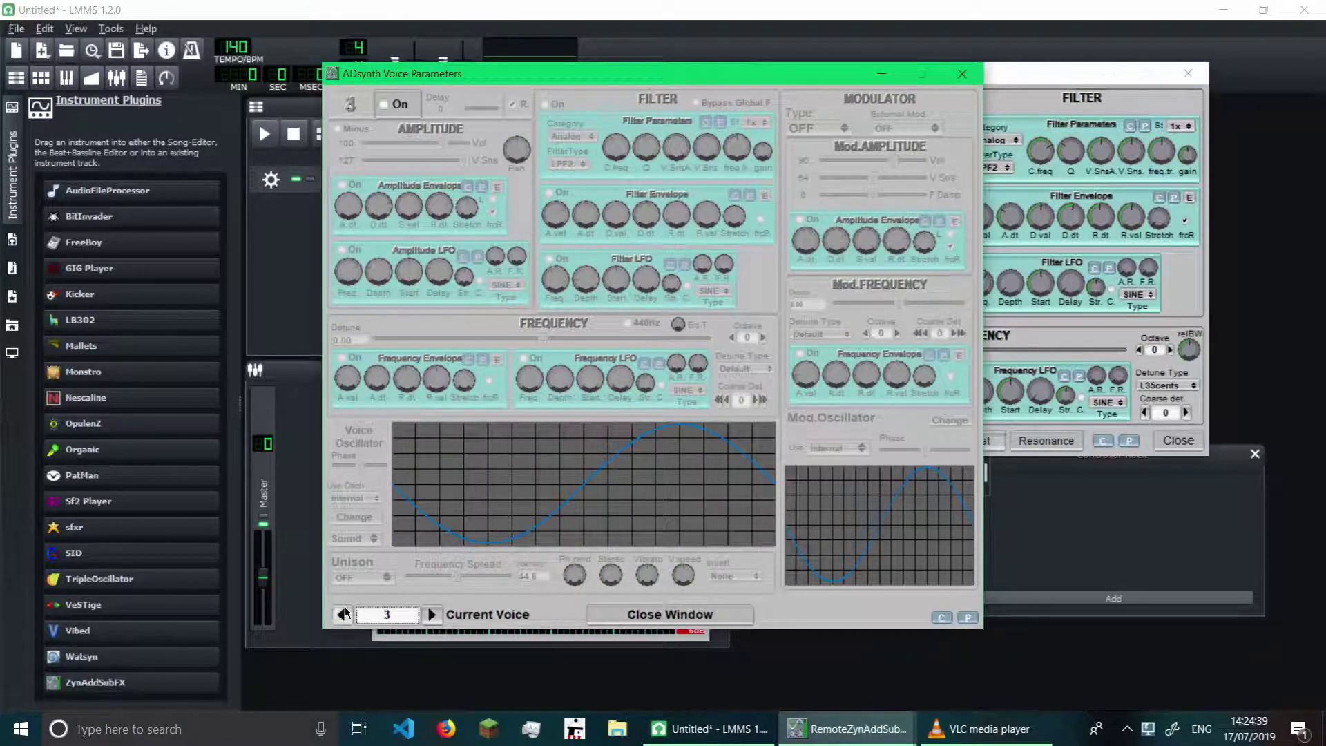
pyautogui.click(341, 613)
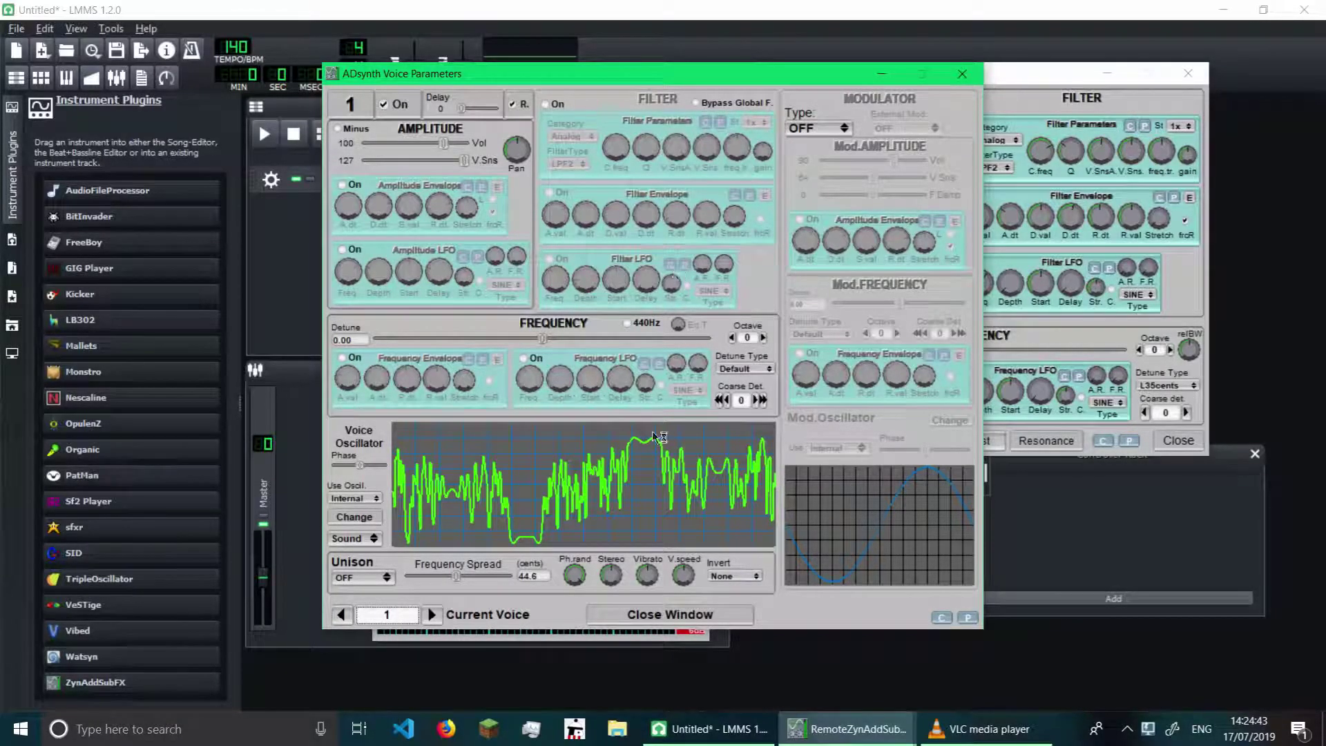
pyautogui.click(433, 613)
# Step: Try voice 1's amplitude envelope, leave it off, and enable the voice's amplitude LFO
pyautogui.click(344, 185)
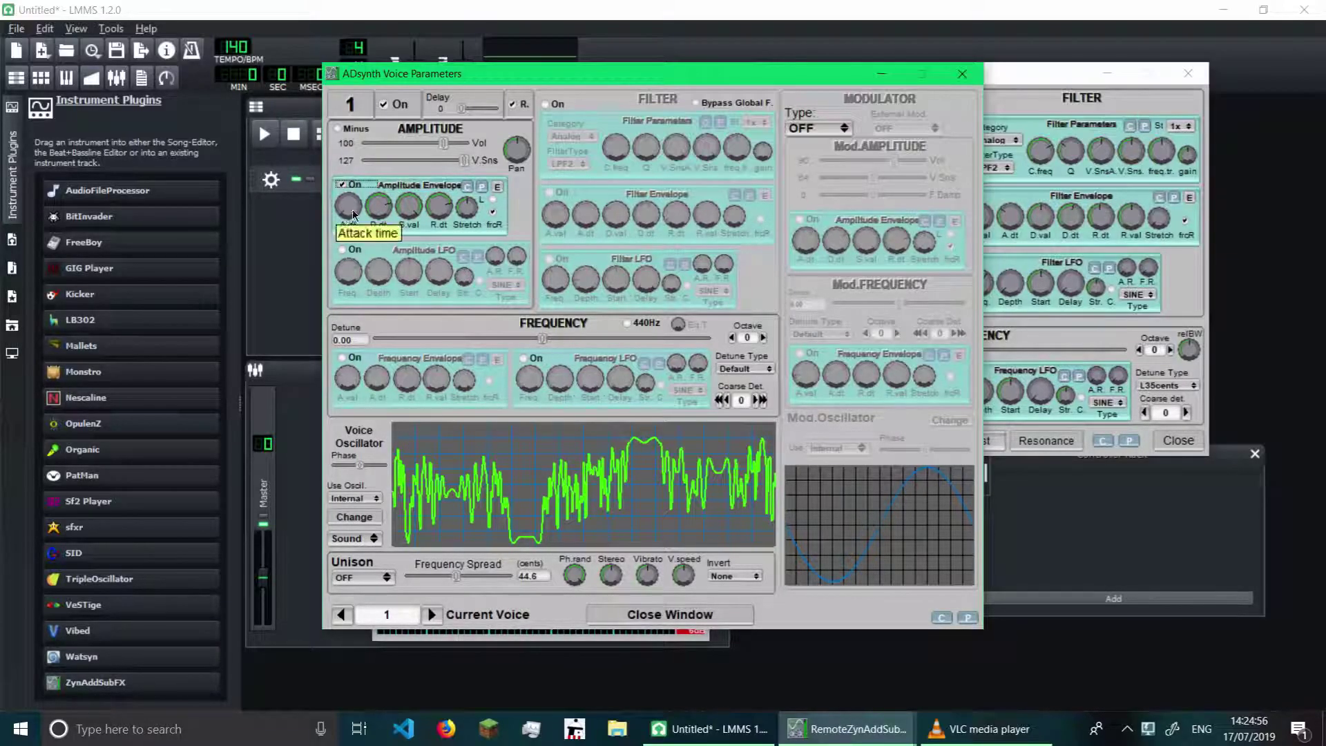
pyautogui.click(342, 185)
pyautogui.click(343, 250)
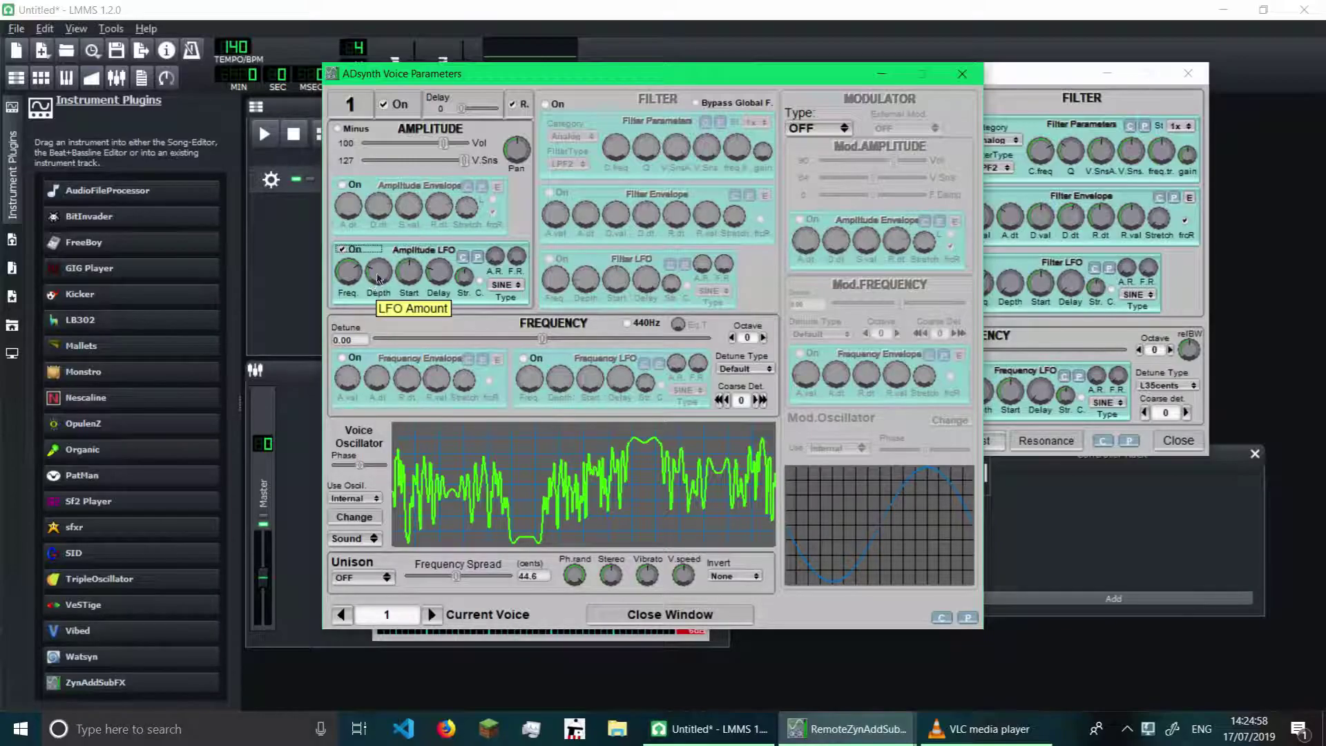
pyautogui.click(342, 250)
pyautogui.click(341, 185)
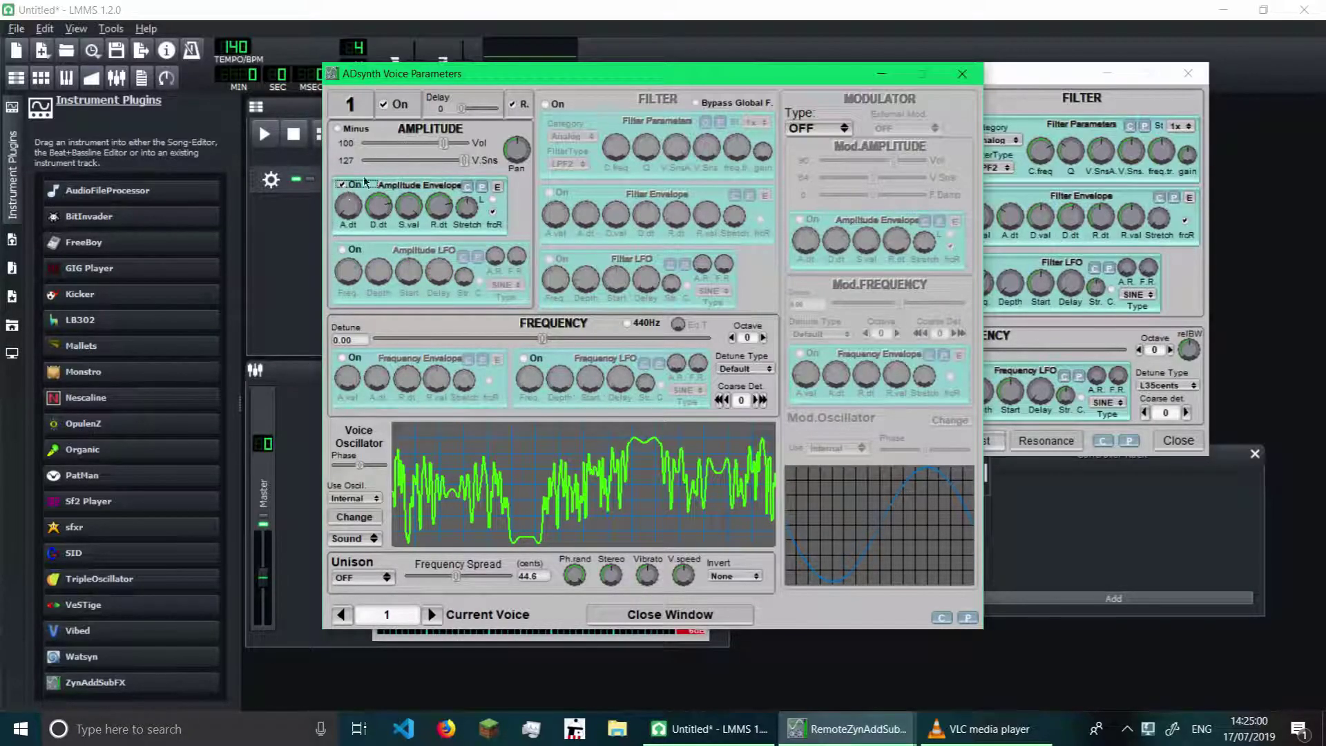
pyautogui.click(341, 184)
pyautogui.click(342, 249)
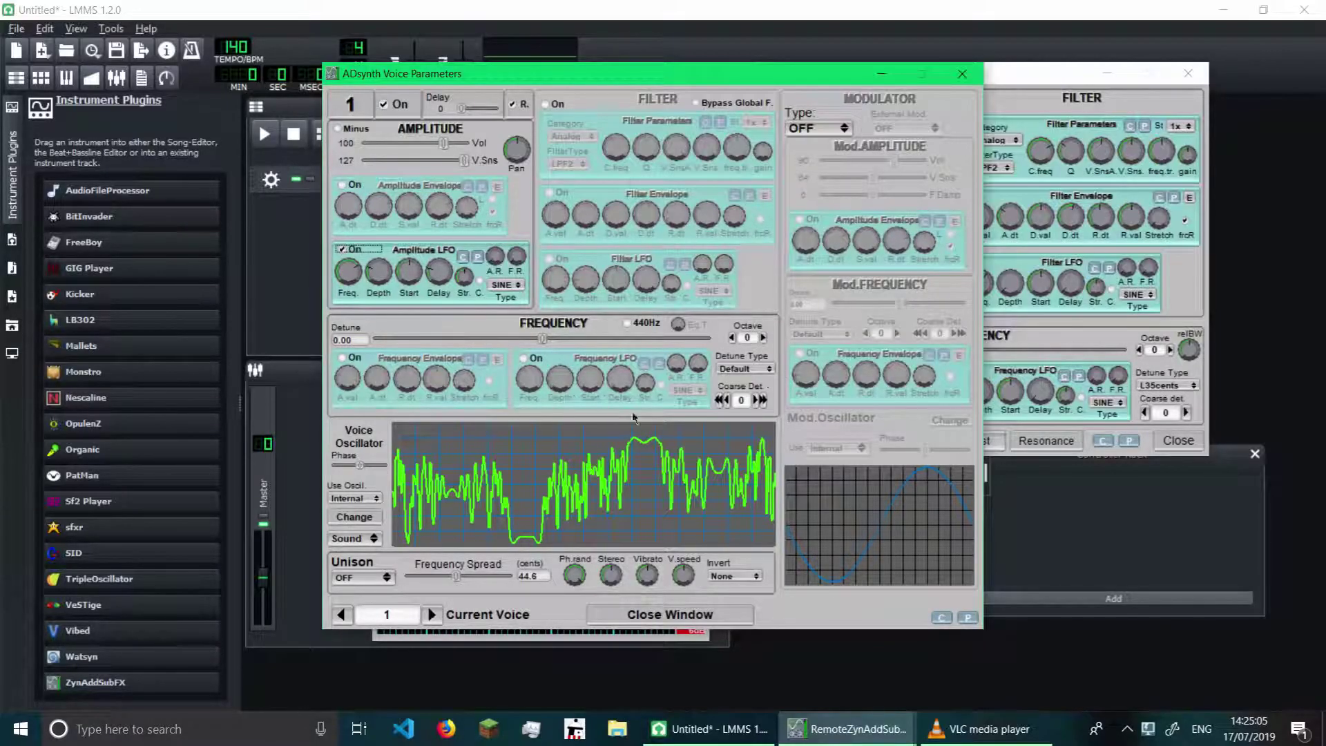
# Step: Open the virtual keyboard from the main synthesizer window, play a test note, and return to the voice parameters
pyautogui.click(875, 731)
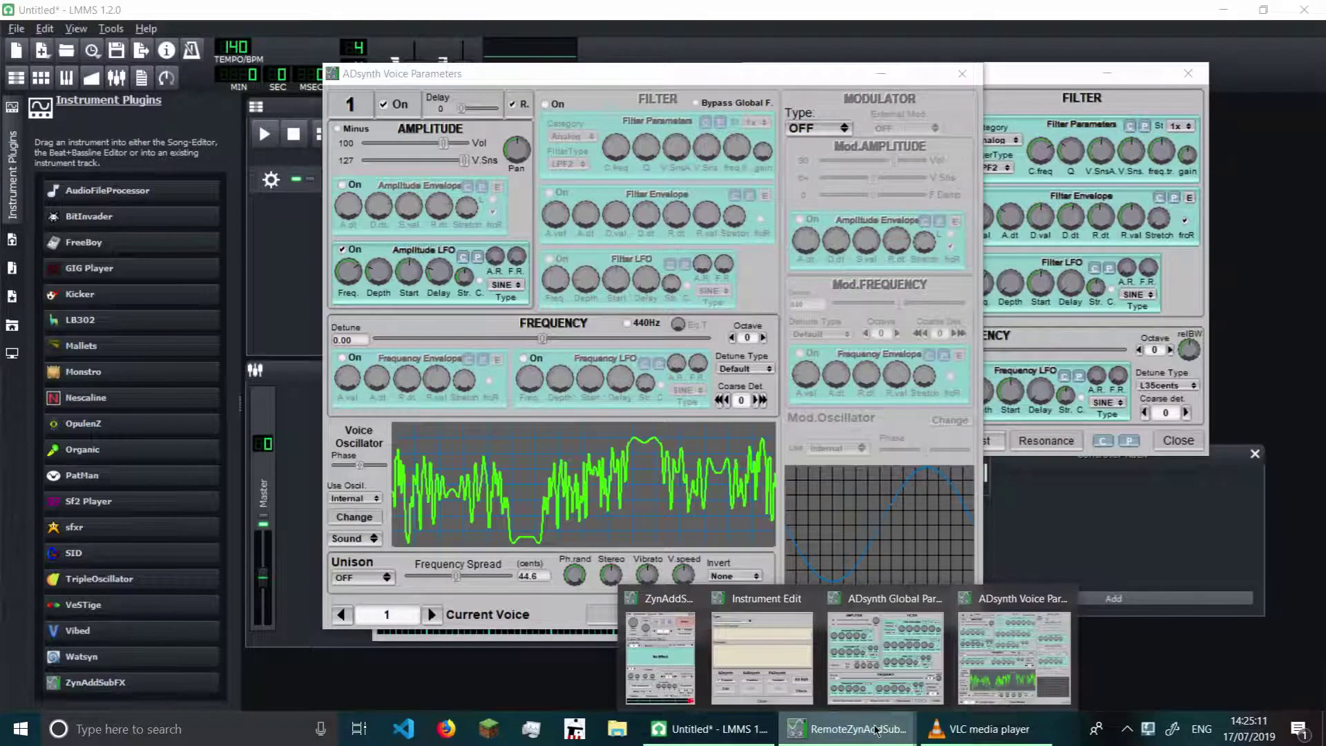
pyautogui.click(660, 652)
pyautogui.click(631, 273)
pyautogui.click(402, 110)
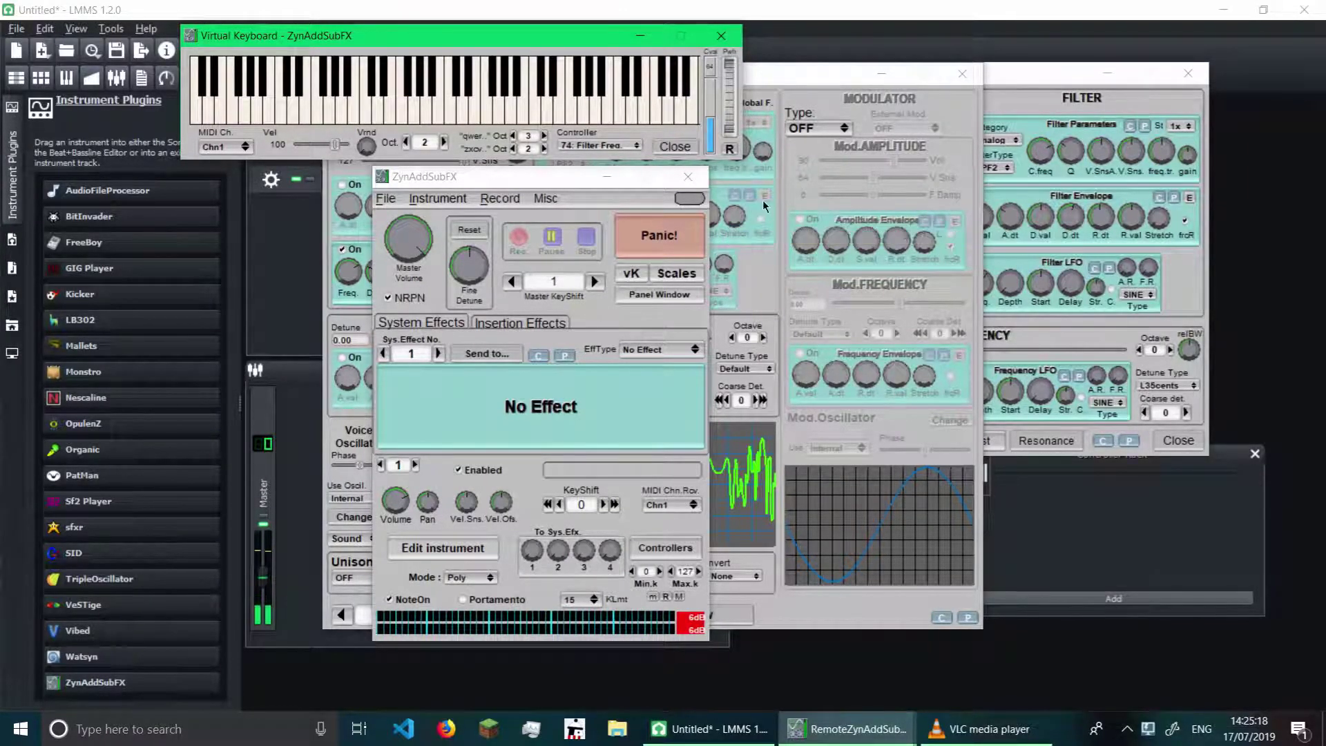
pyautogui.click(720, 35)
pyautogui.click(732, 83)
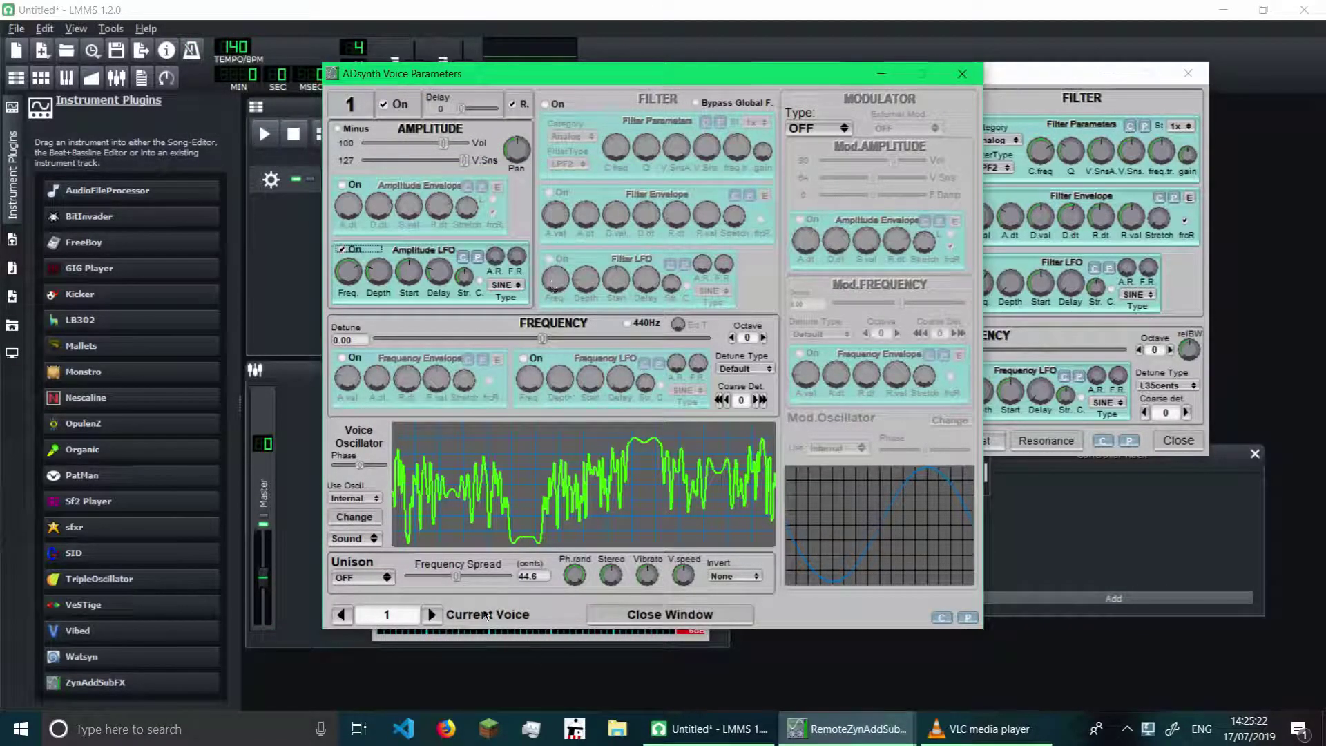
# Step: Try enabling voice 5, and try enabling the filter on voice 1
pyautogui.click(431, 617)
pyautogui.click(431, 617)
pyautogui.click(431, 617)
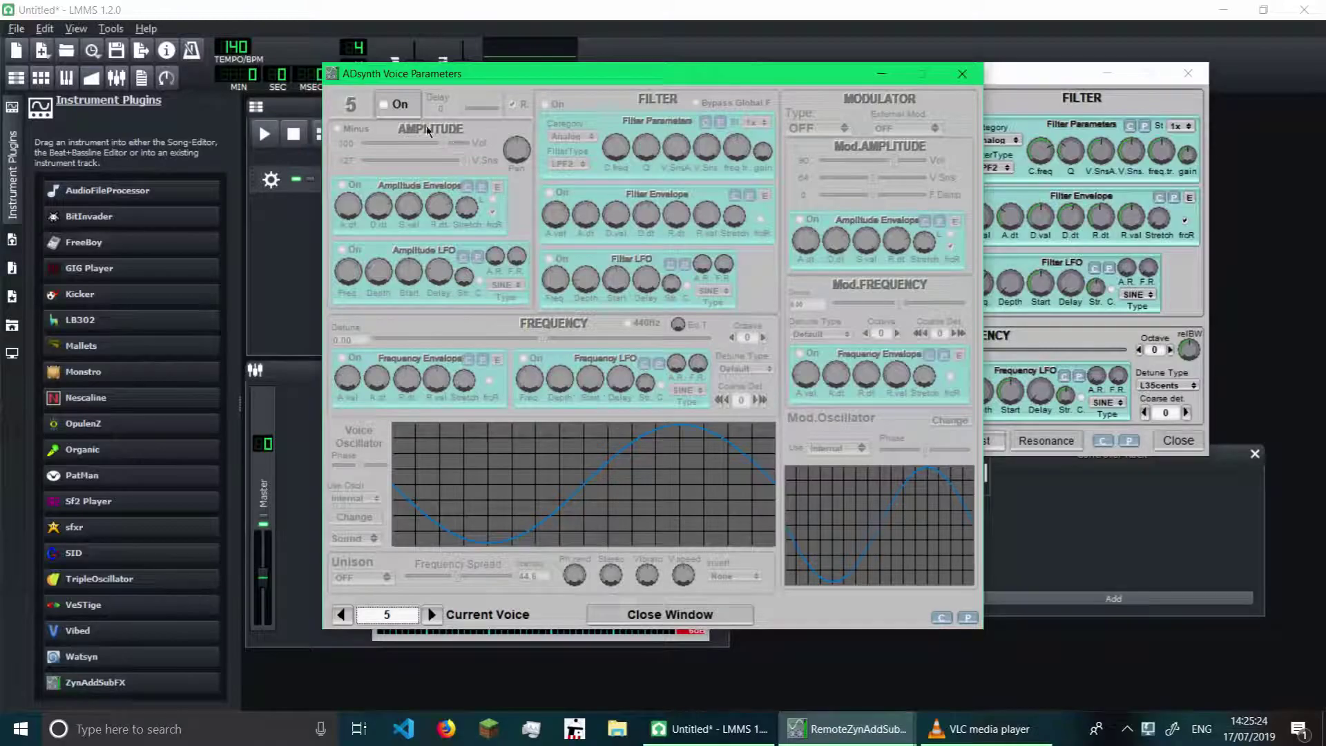
pyautogui.click(398, 107)
pyautogui.click(400, 104)
pyautogui.click(340, 613)
pyautogui.click(340, 613)
pyautogui.click(341, 614)
pyautogui.click(341, 614)
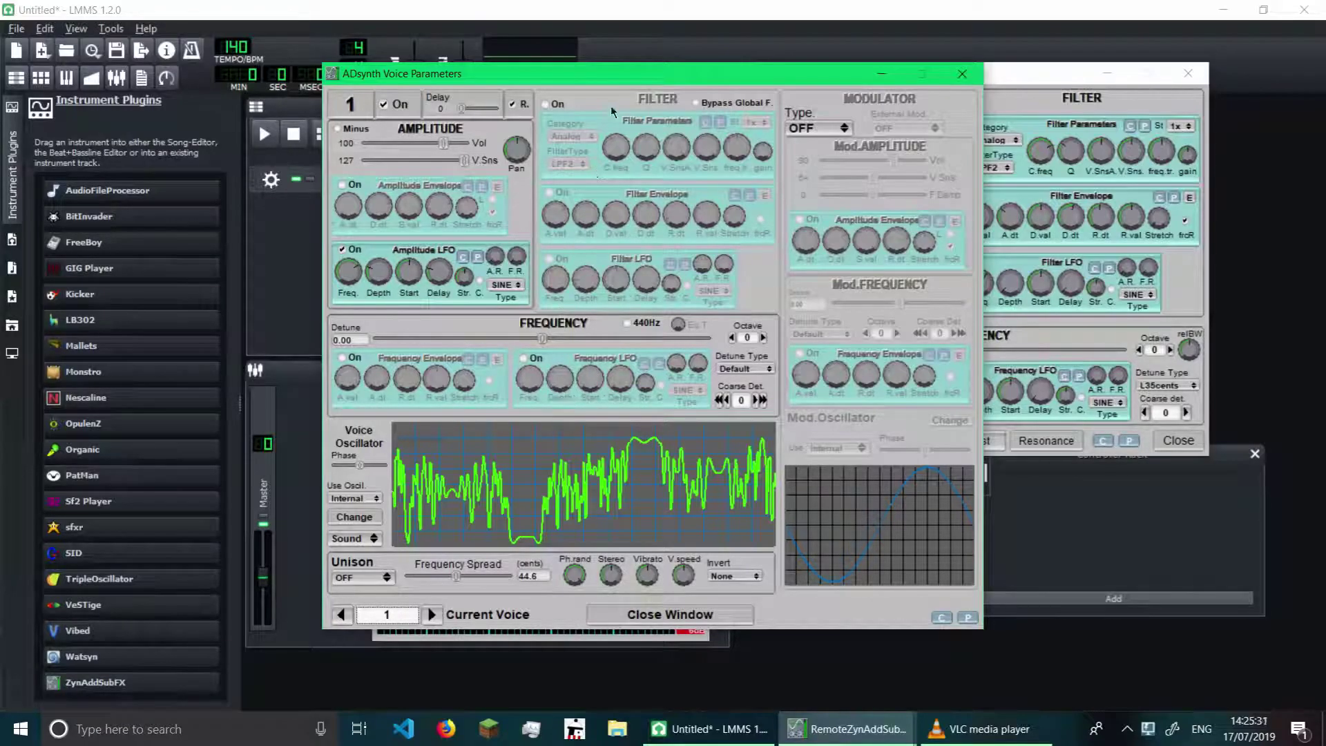
pyautogui.click(553, 106)
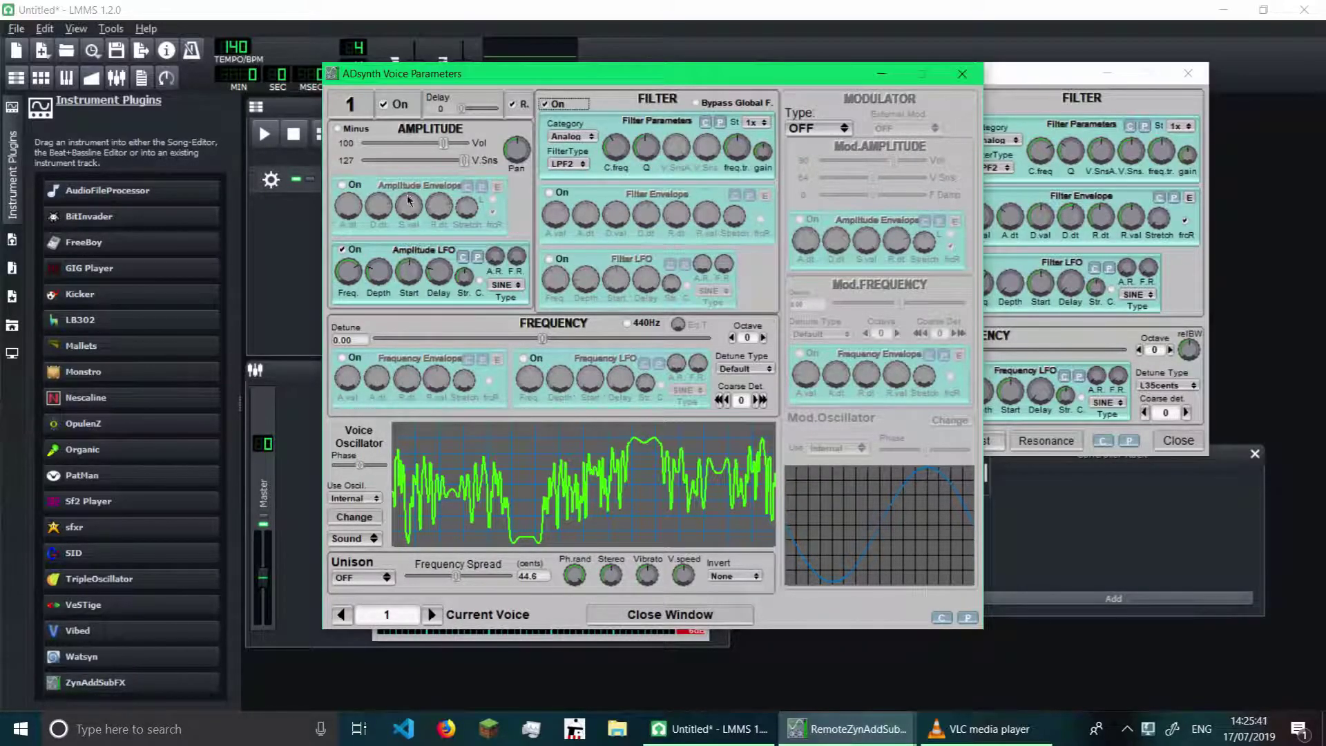
pyautogui.click(544, 104)
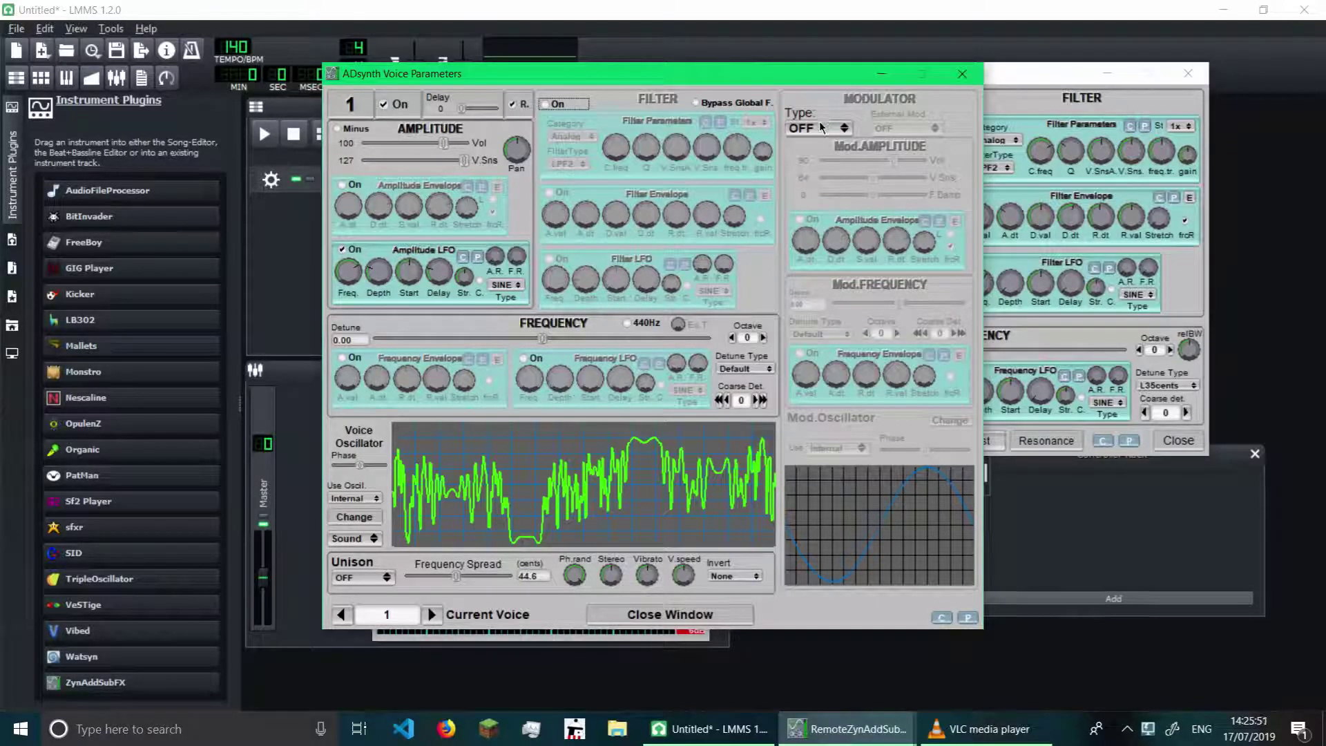
# Step: Try the RING modulator type on voice 1 and set the modulator type to FM
pyautogui.click(801, 129)
pyautogui.click(804, 162)
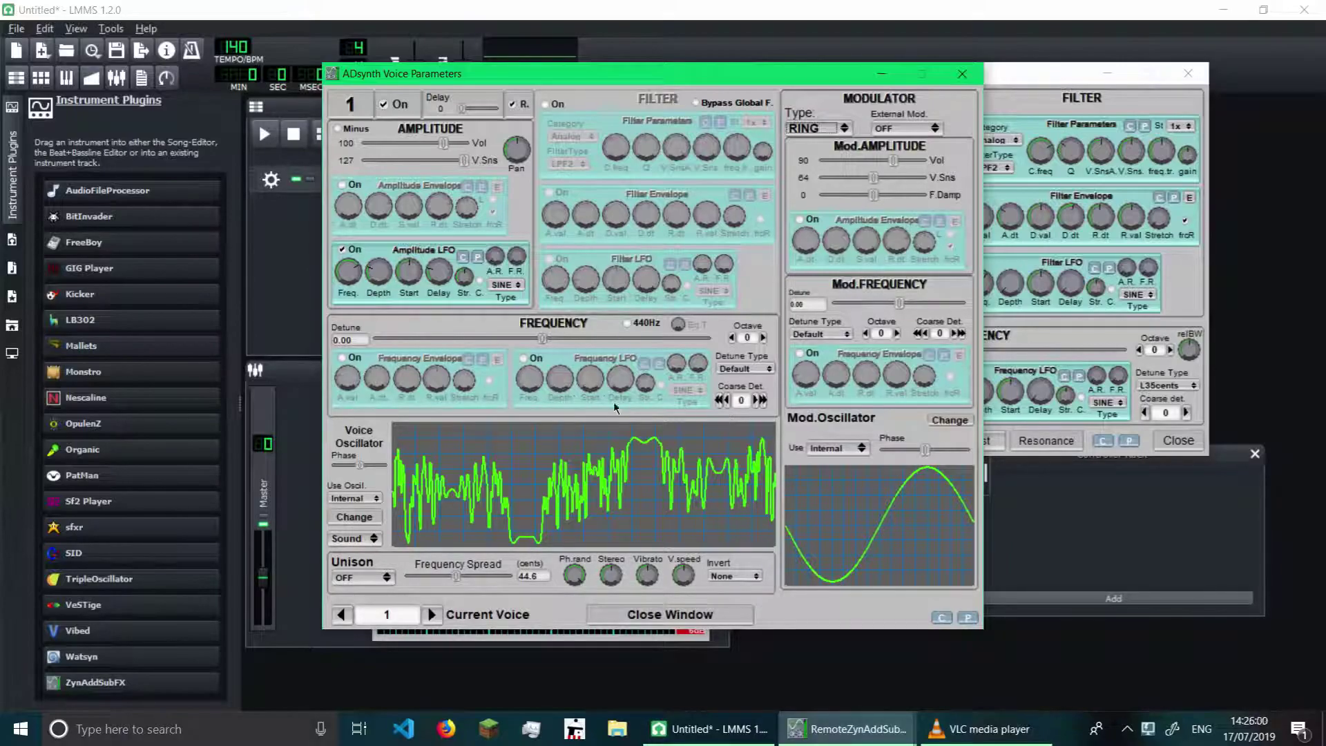
pyautogui.click(818, 127)
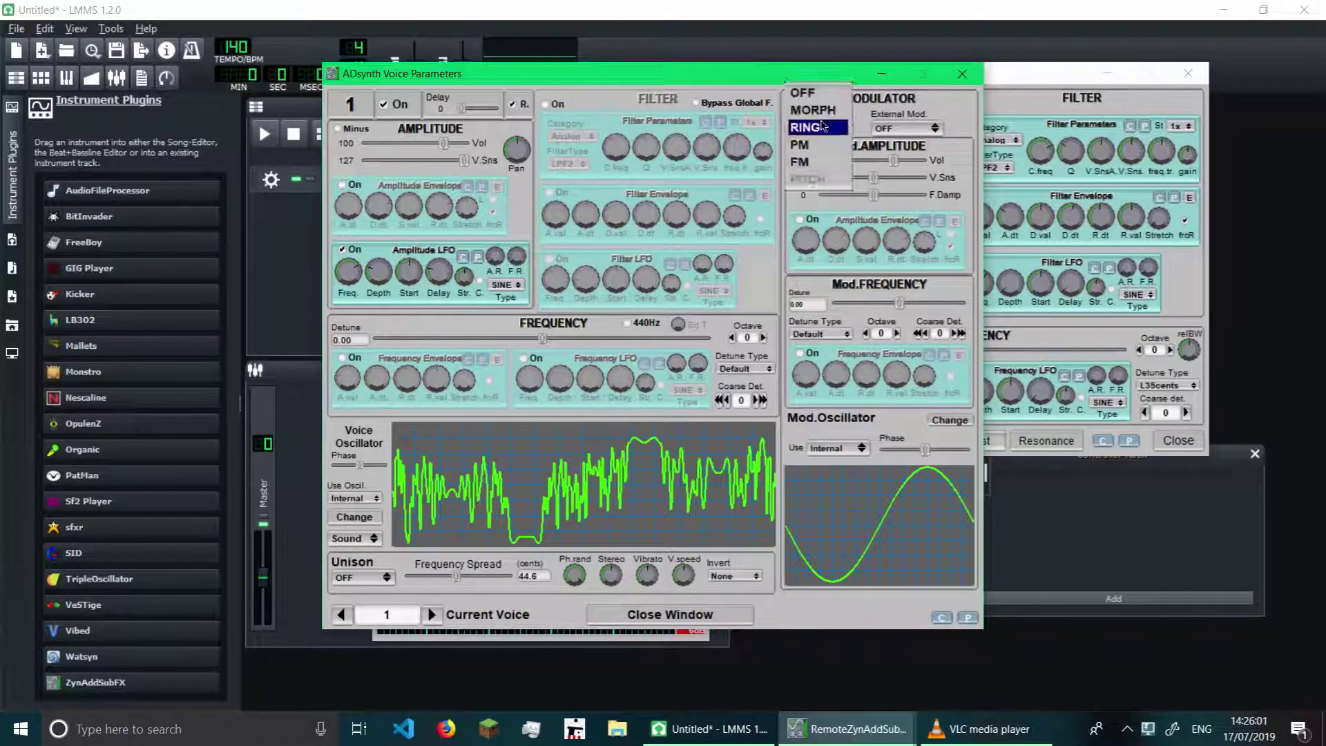
pyautogui.click(808, 160)
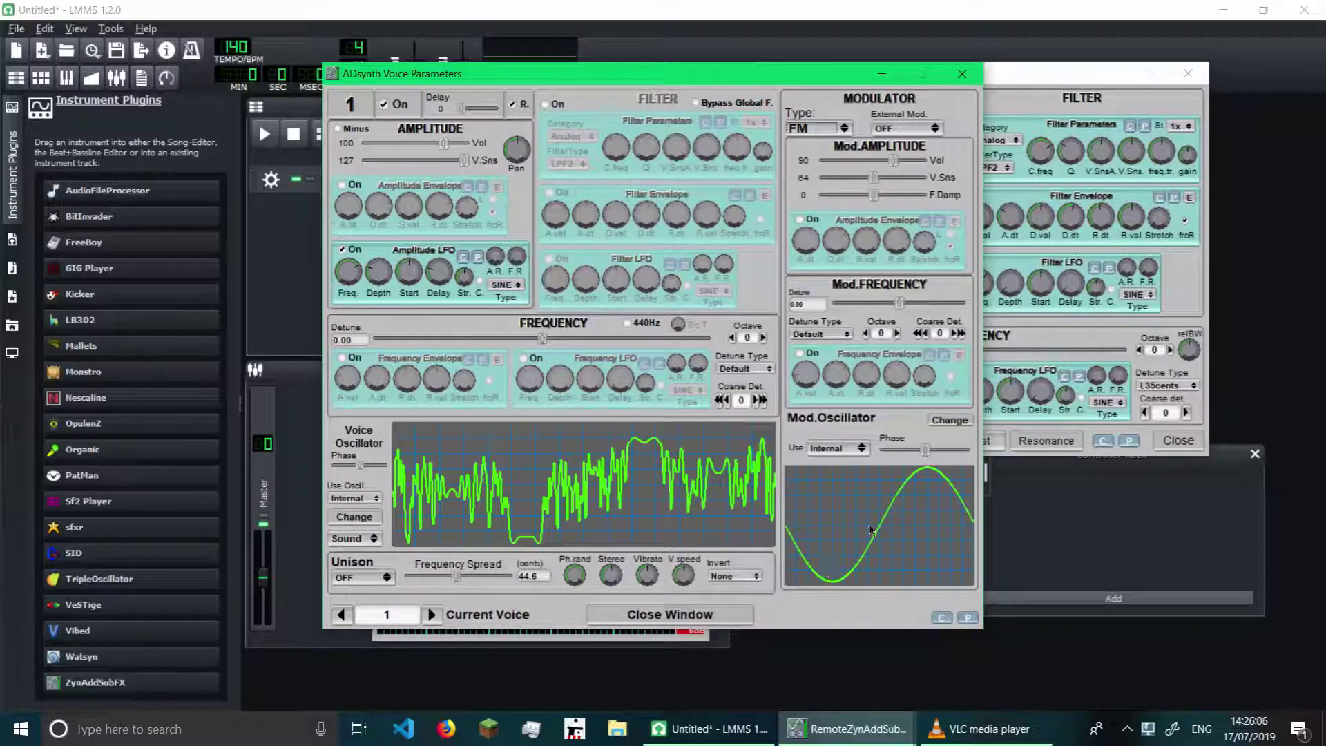
# Step: In the modulator's oscillator, raise harmonic 6, lower harmonic 4, and set the base function to Power
pyautogui.click(960, 422)
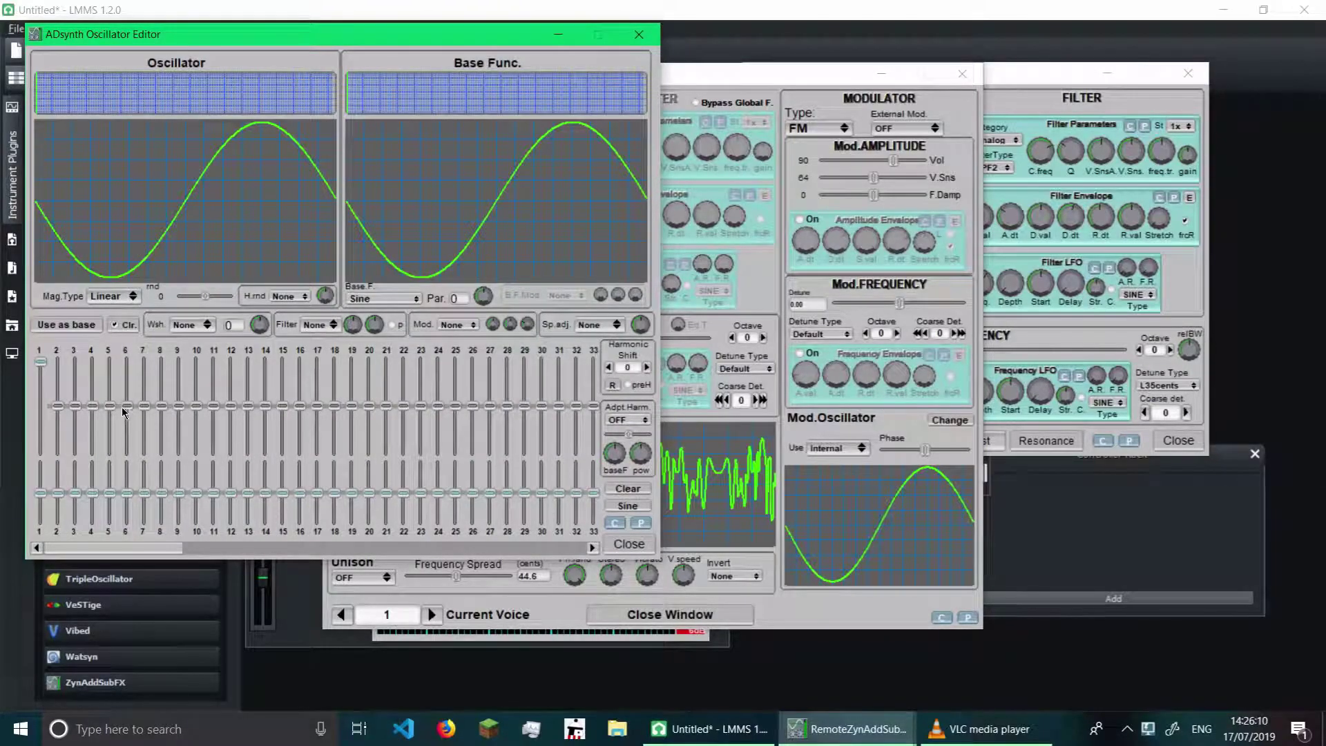
pyautogui.moveTo(127, 406); pyautogui.dragTo(92, 421)
pyautogui.click(356, 299)
pyautogui.click(362, 299)
pyautogui.click(383, 299)
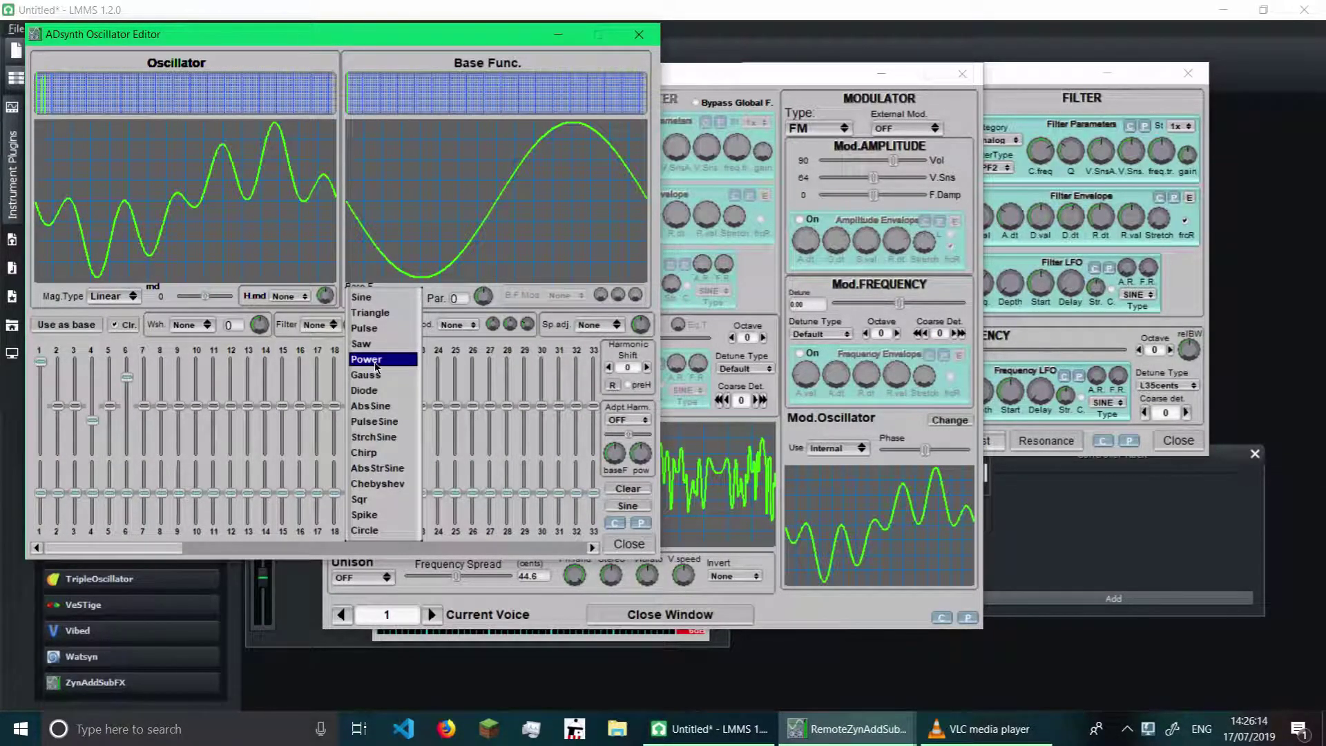
pyautogui.click(384, 364)
pyautogui.click(639, 35)
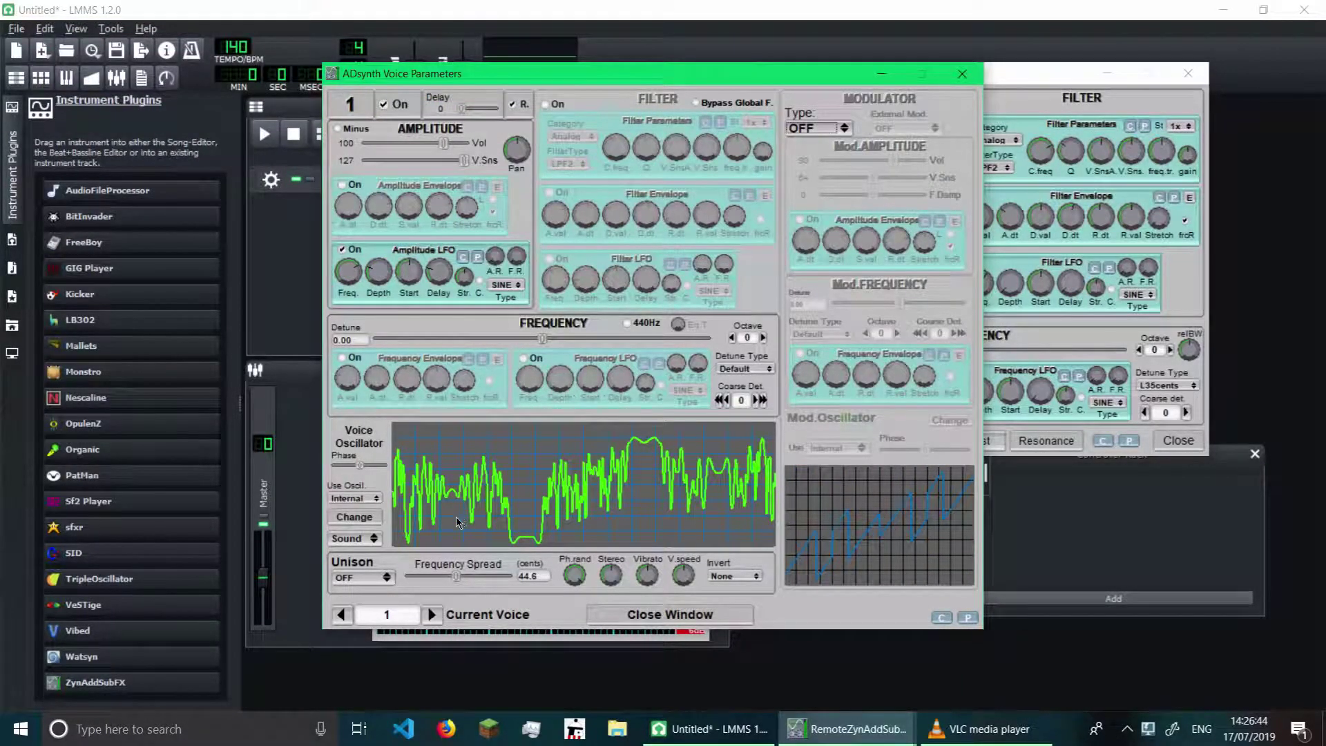
# Step: Enable voice 2 and lower harmonic 16 in its oscillator
pyautogui.click(431, 614)
pyautogui.click(390, 110)
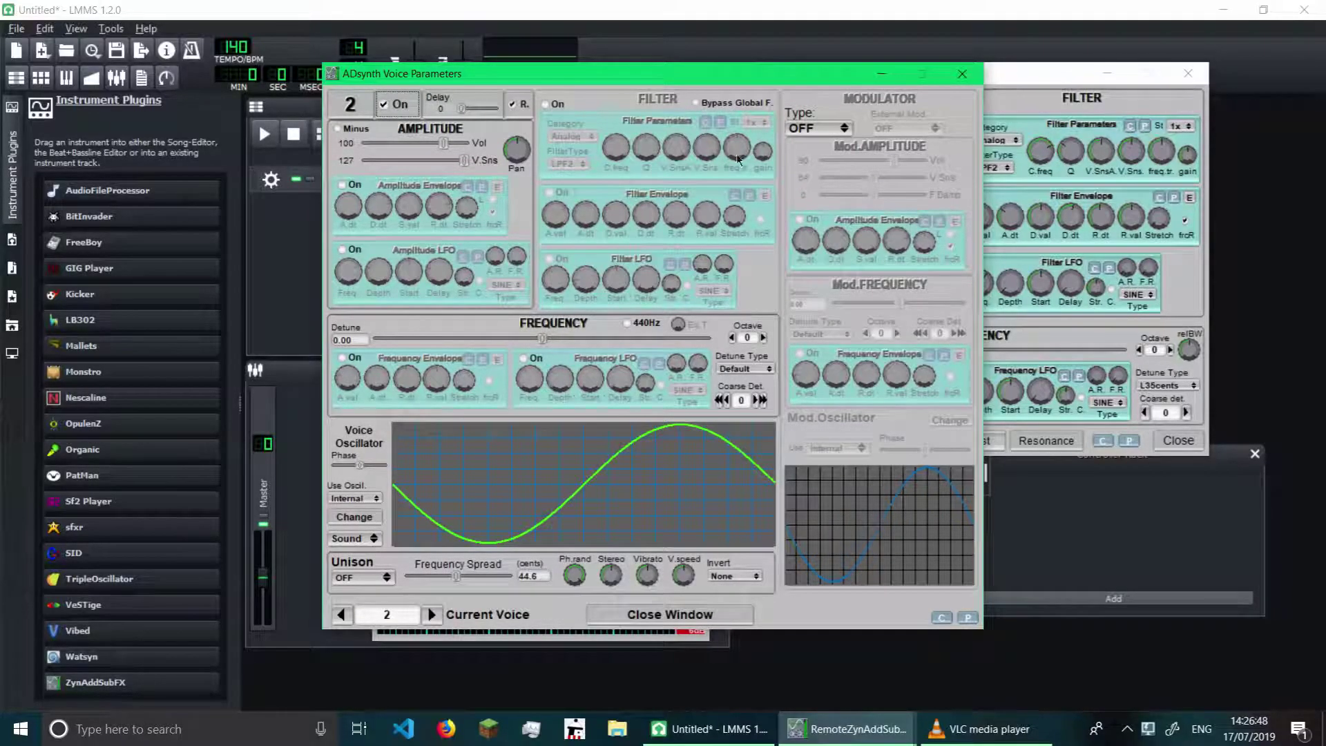
pyautogui.click(356, 517)
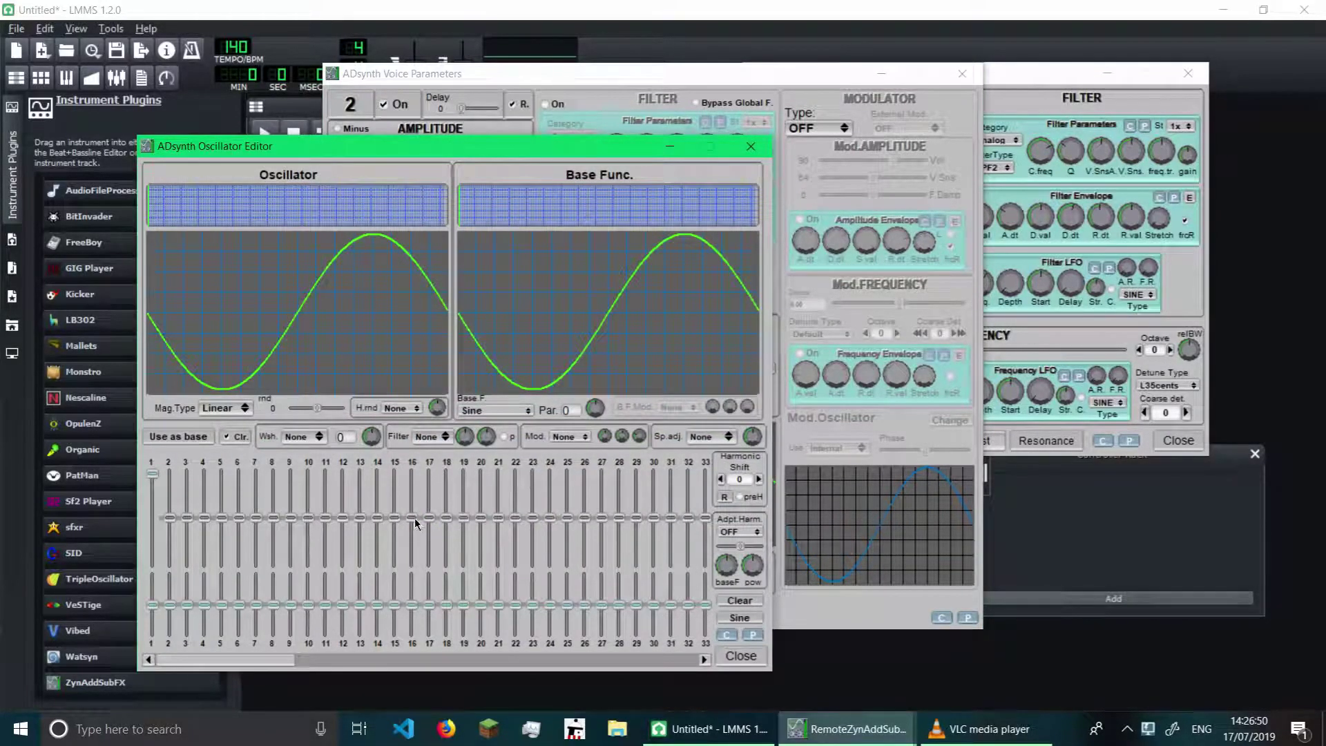
pyautogui.moveTo(413, 519); pyautogui.dragTo(413, 562)
pyautogui.click(750, 145)
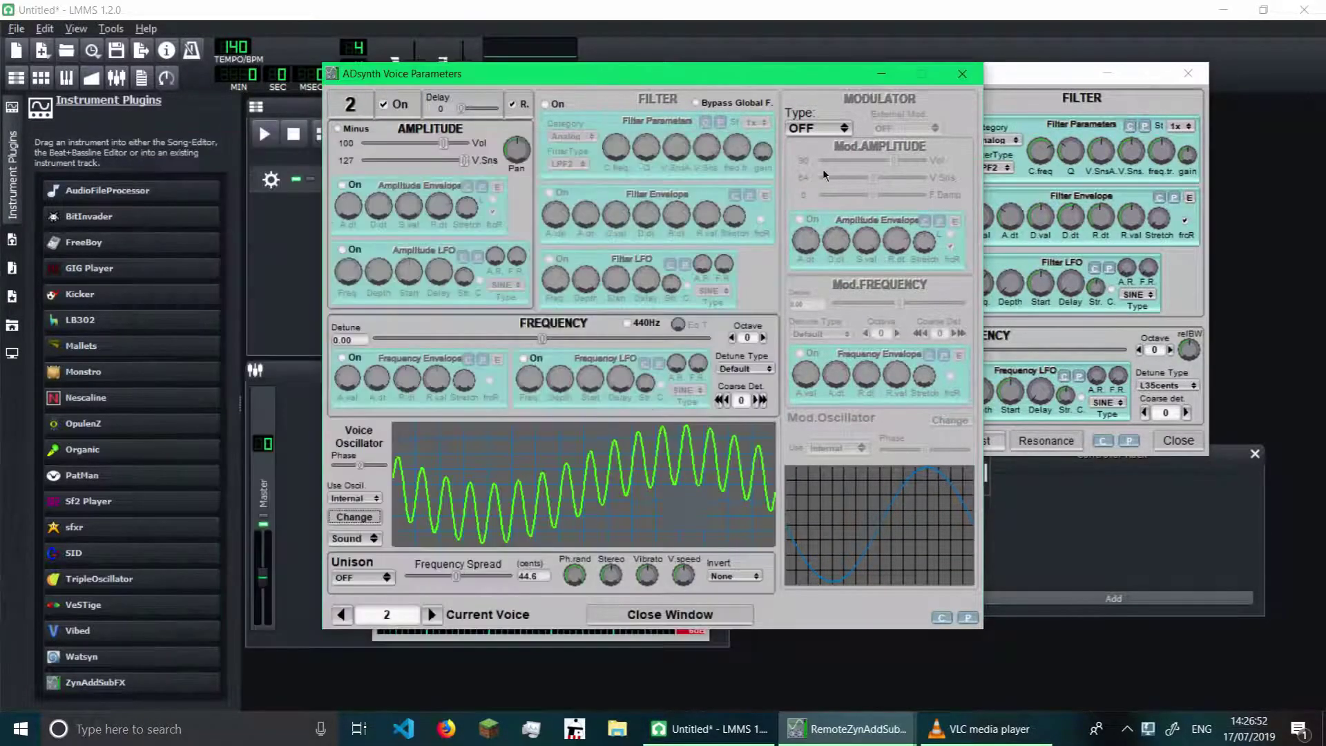
# Step: Set voice 2's modulator type to FM with ExtMod. 1 as the external modulator
pyautogui.click(827, 128)
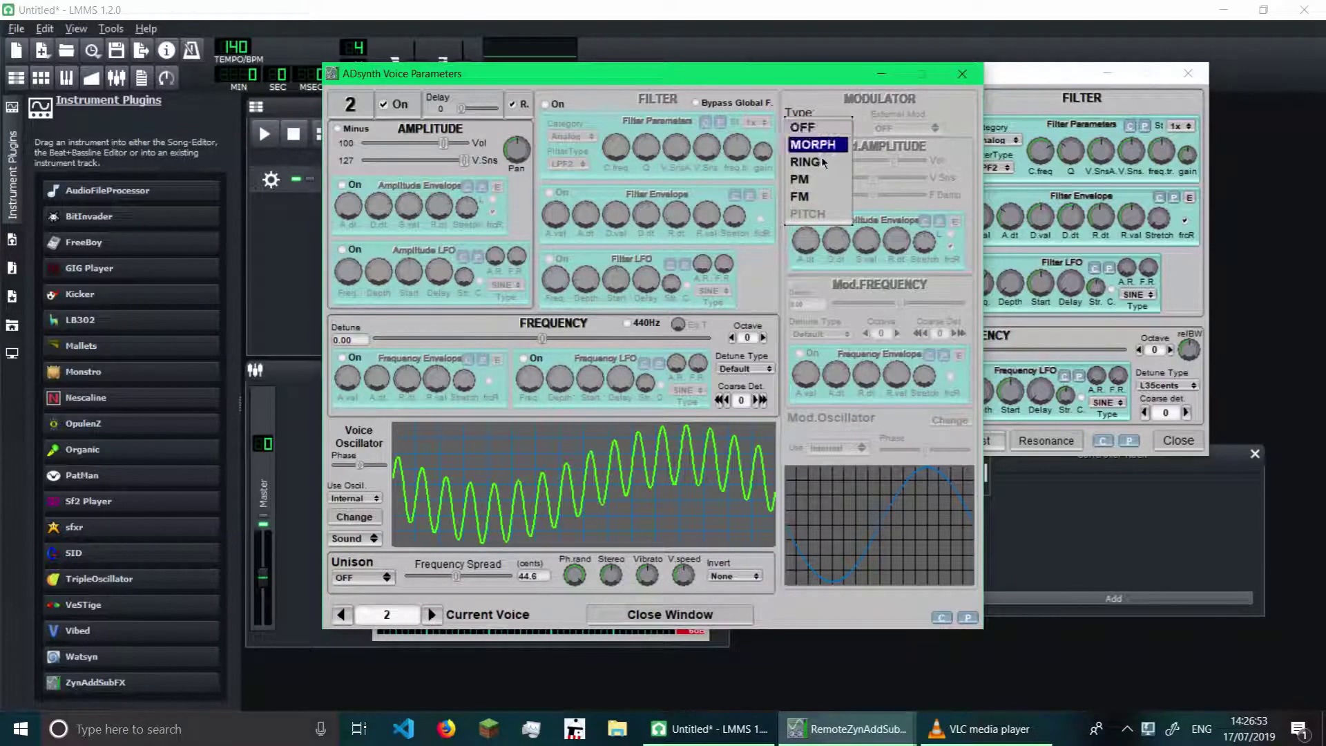
pyautogui.click(820, 196)
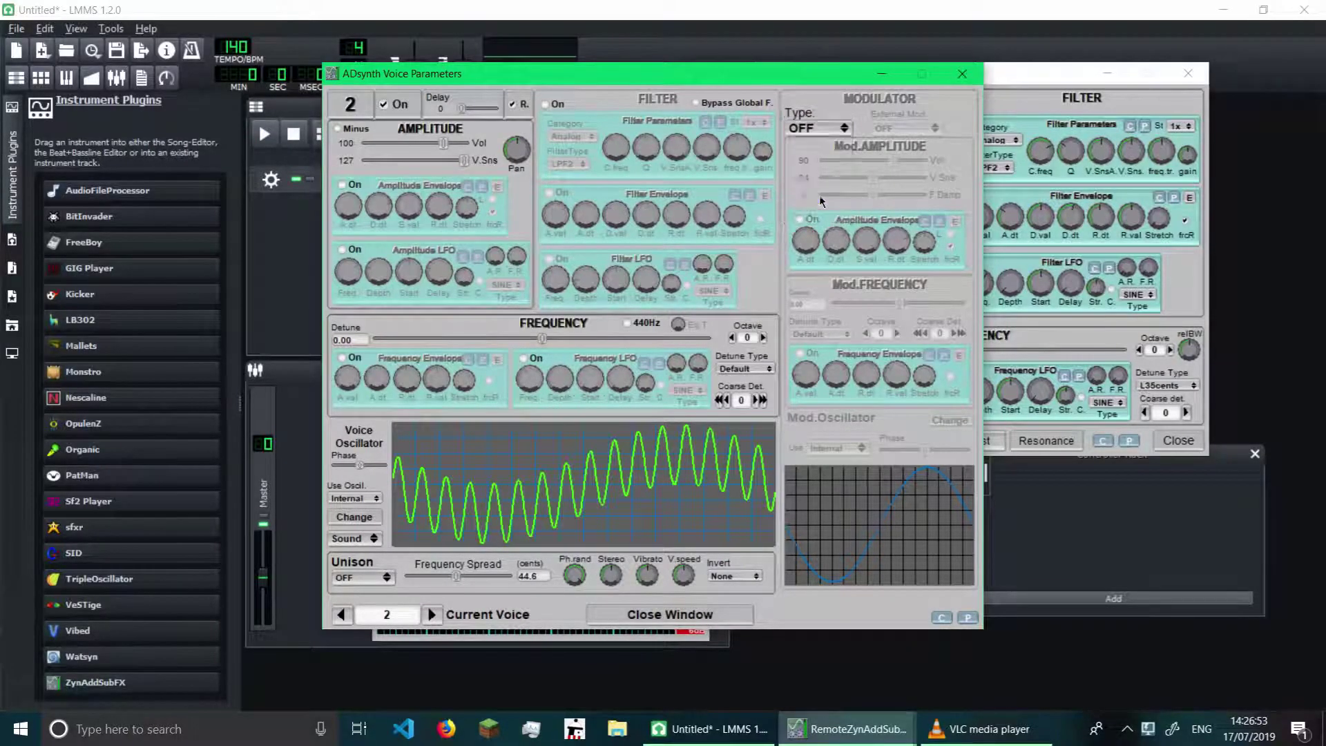
pyautogui.click(899, 128)
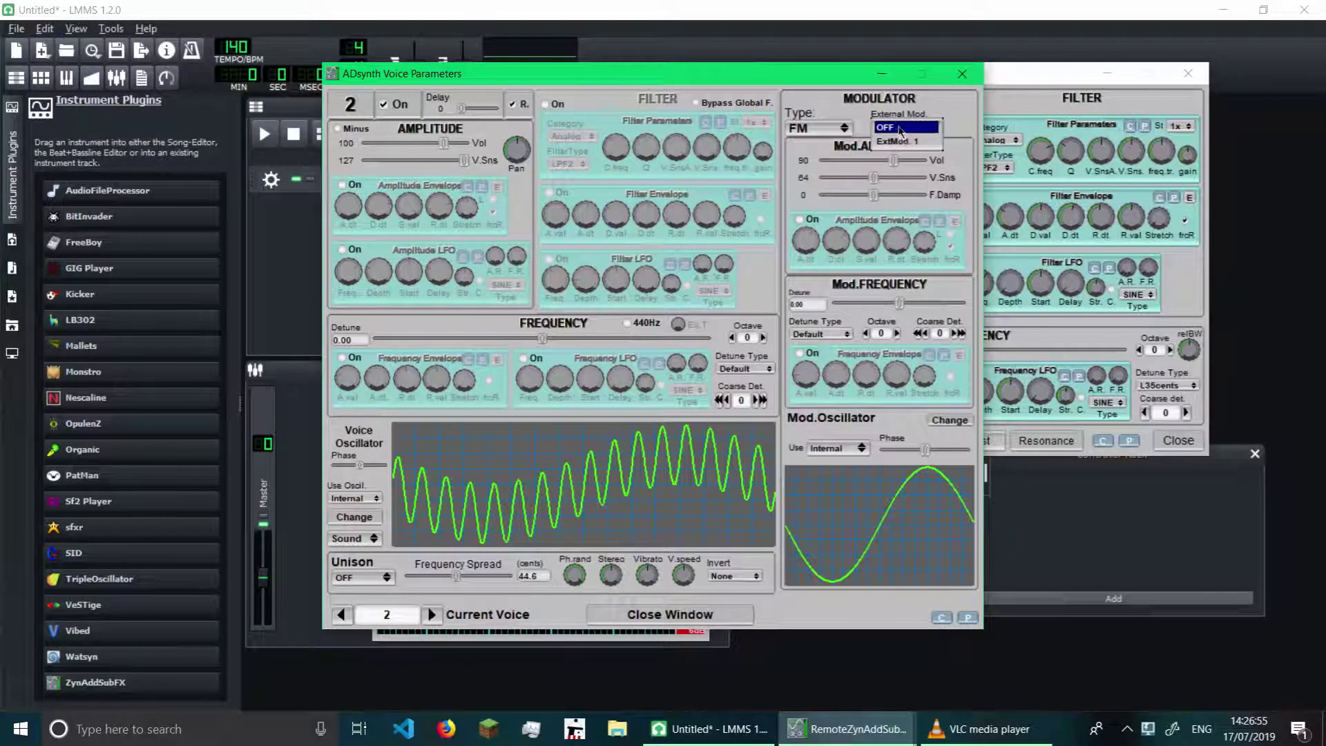
pyautogui.click(897, 141)
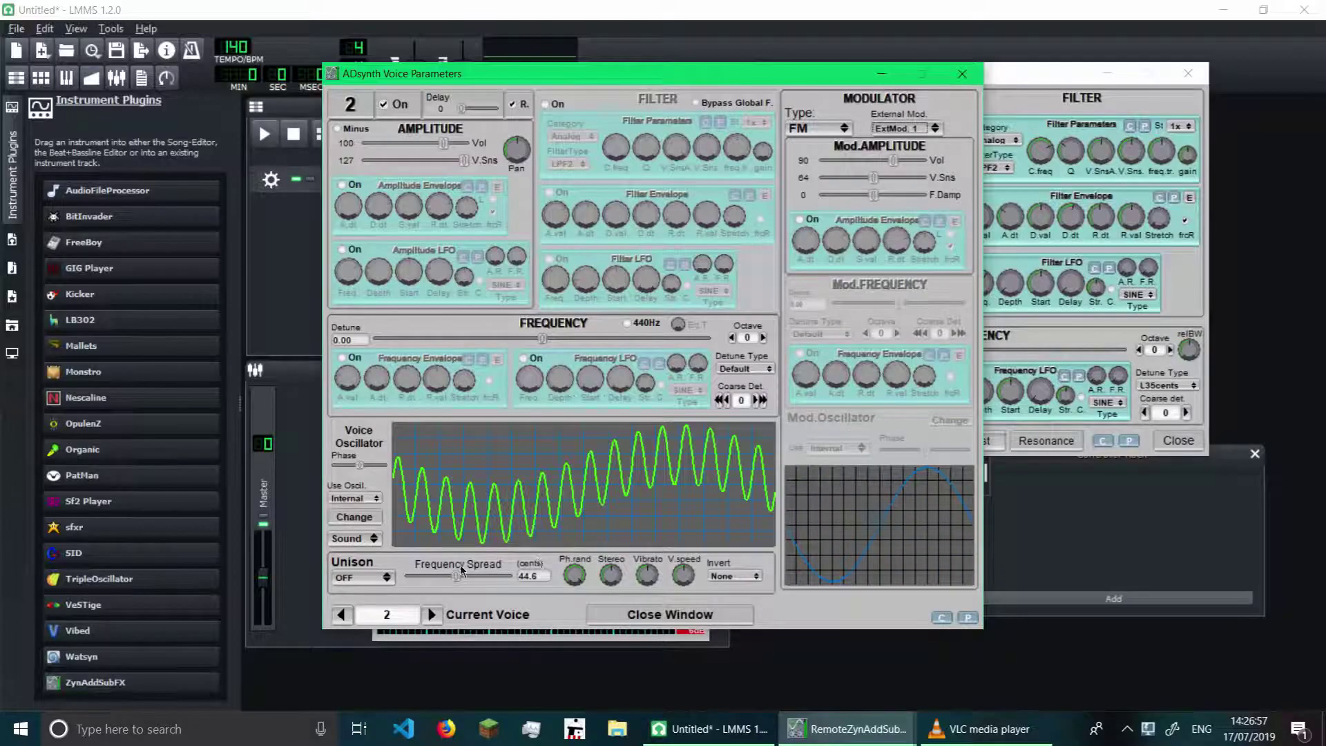
# Step: Return to voice 1 and set its amplitude volume to 0
pyautogui.click(340, 614)
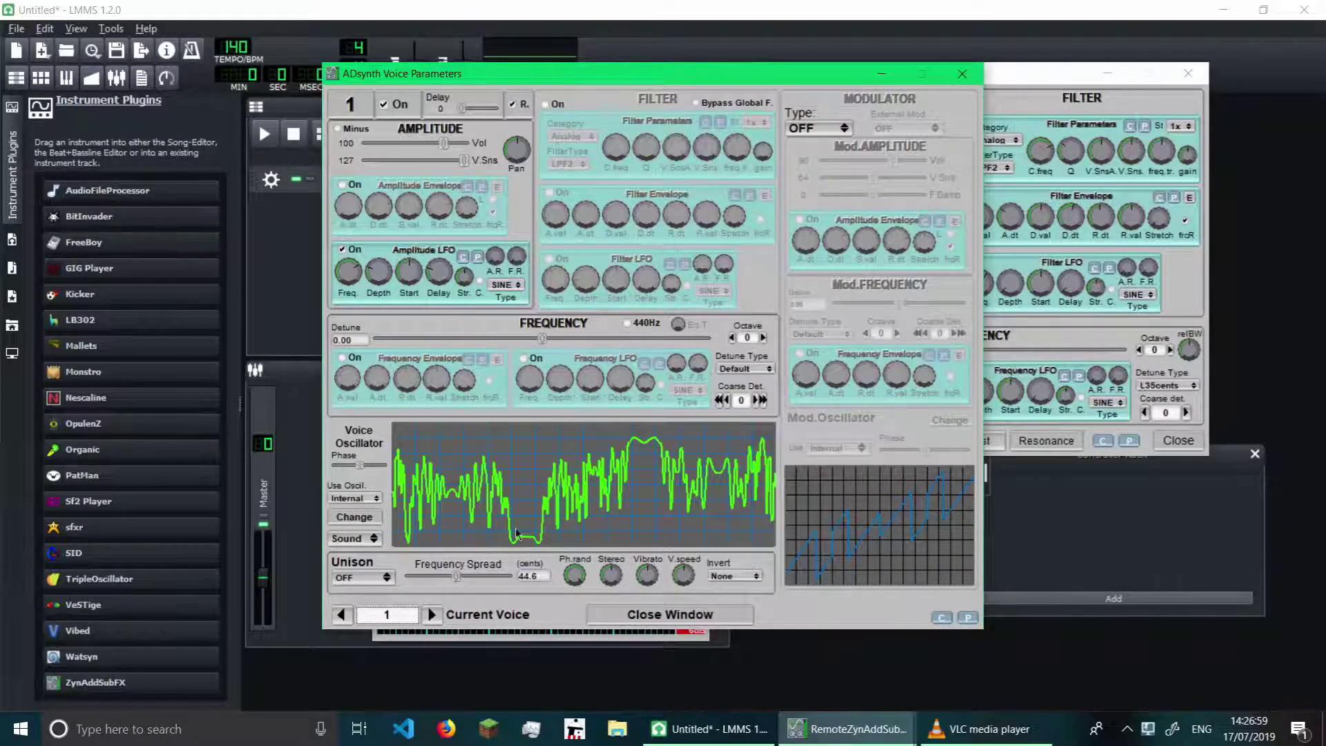
pyautogui.click(433, 614)
pyautogui.click(343, 614)
pyautogui.moveTo(444, 143); pyautogui.dragTo(362, 143)
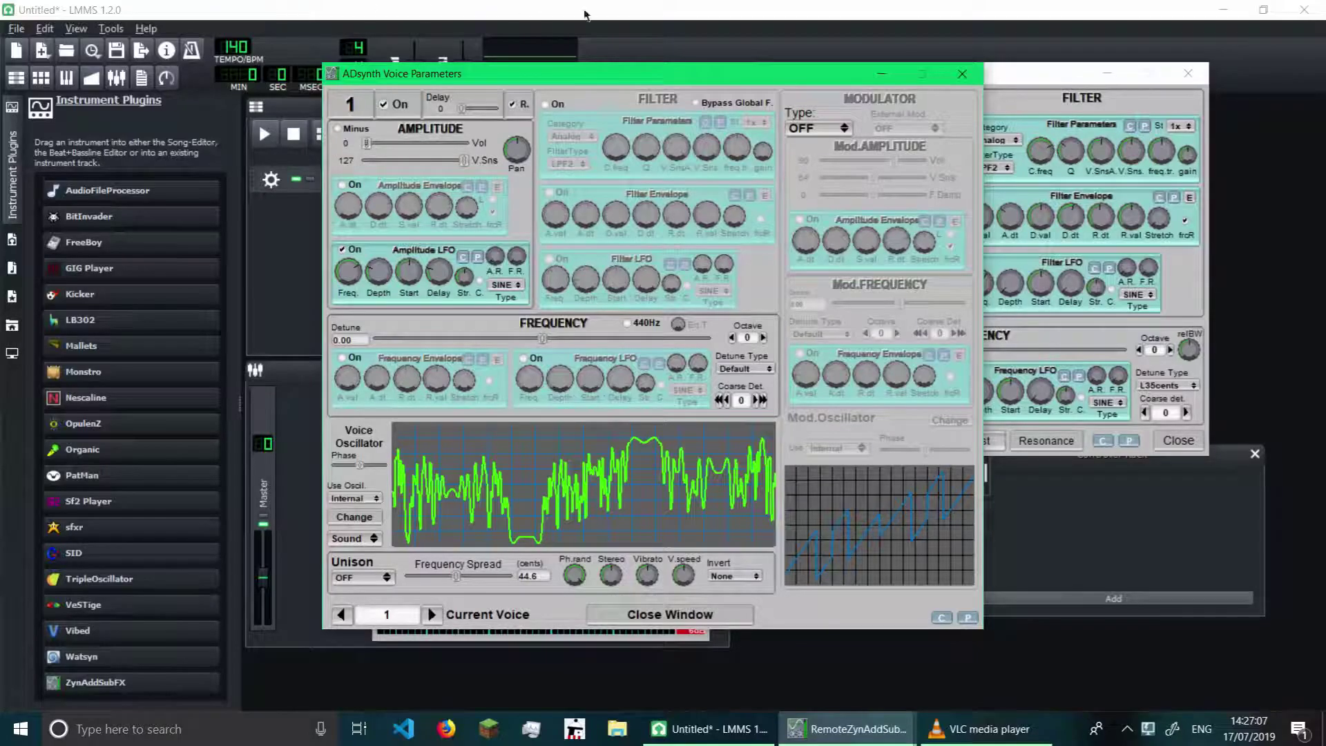
# Step: Open ZynAddSubFX's virtual keyboard, play a few notes, and return to voice 1's parameters
pyautogui.moveTo(848, 731)
pyautogui.click(661, 649)
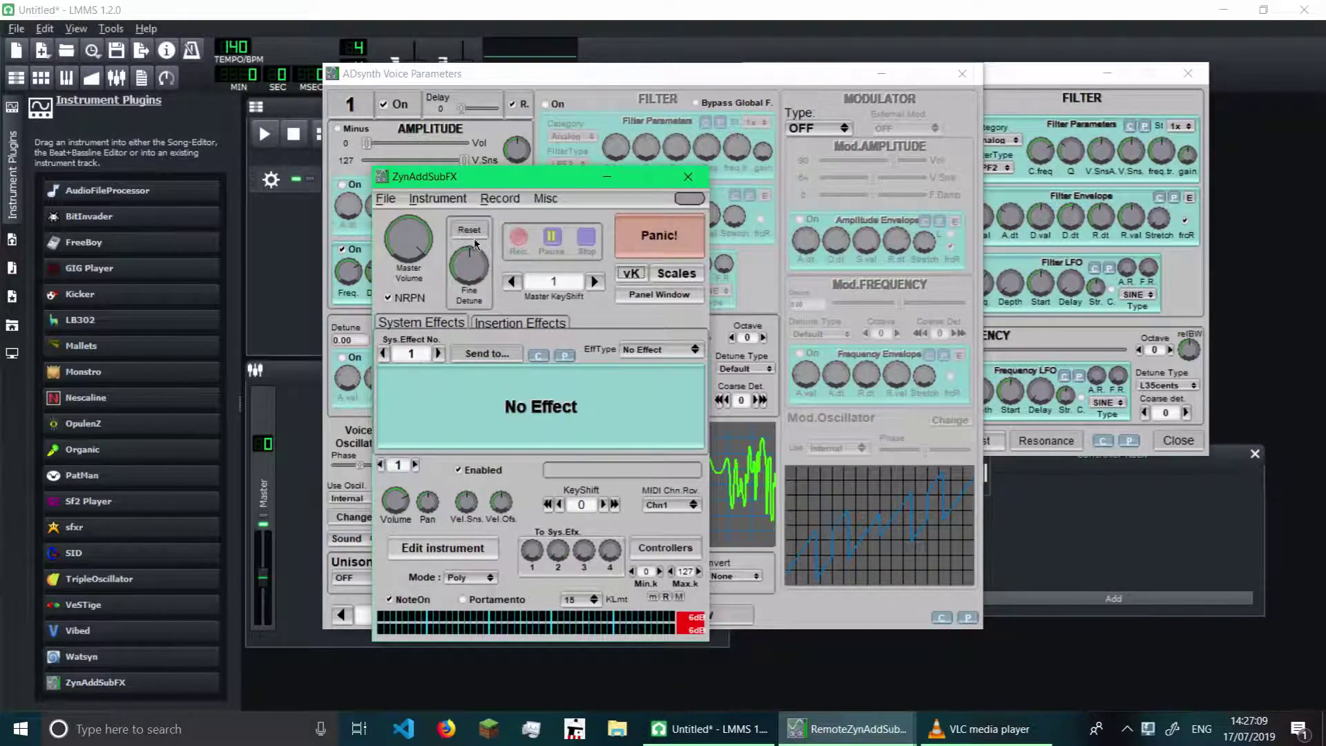
pyautogui.click(639, 281)
pyautogui.moveTo(437, 101); pyautogui.dragTo(220, 110)
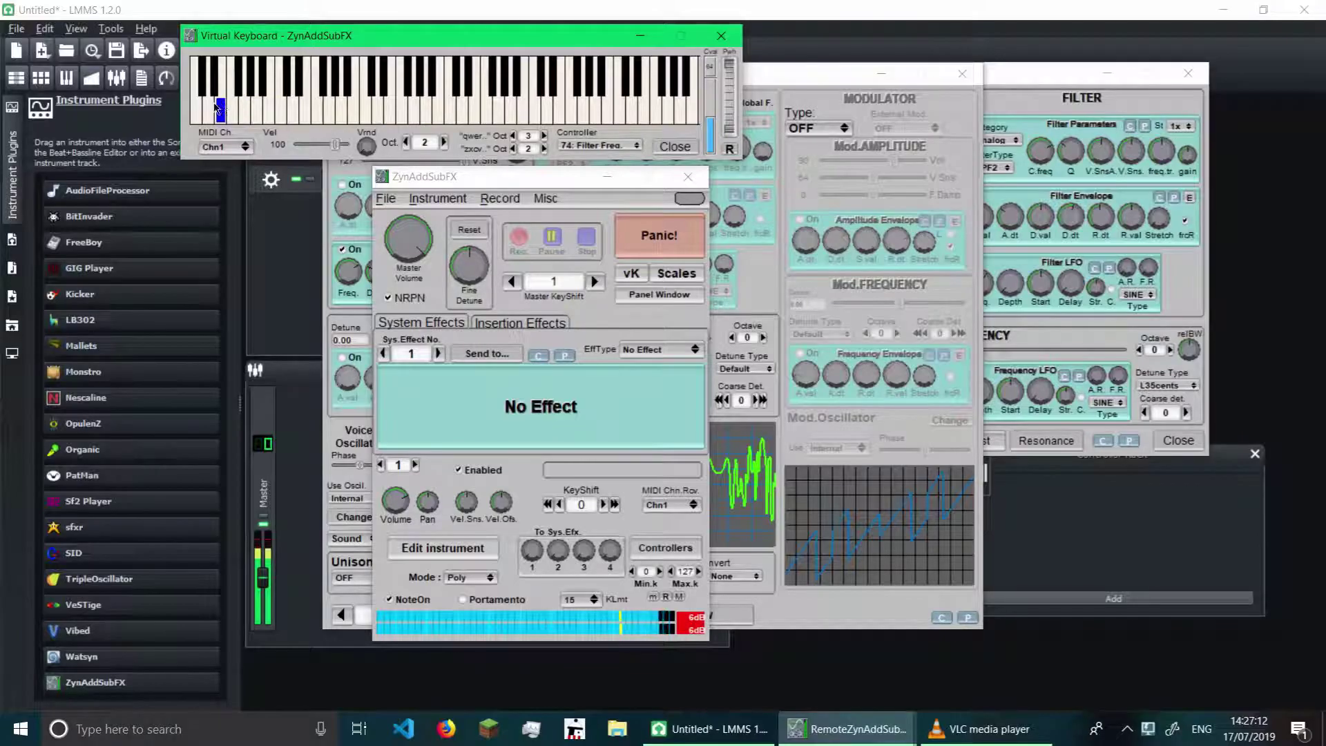
pyautogui.click(721, 35)
pyautogui.click(631, 273)
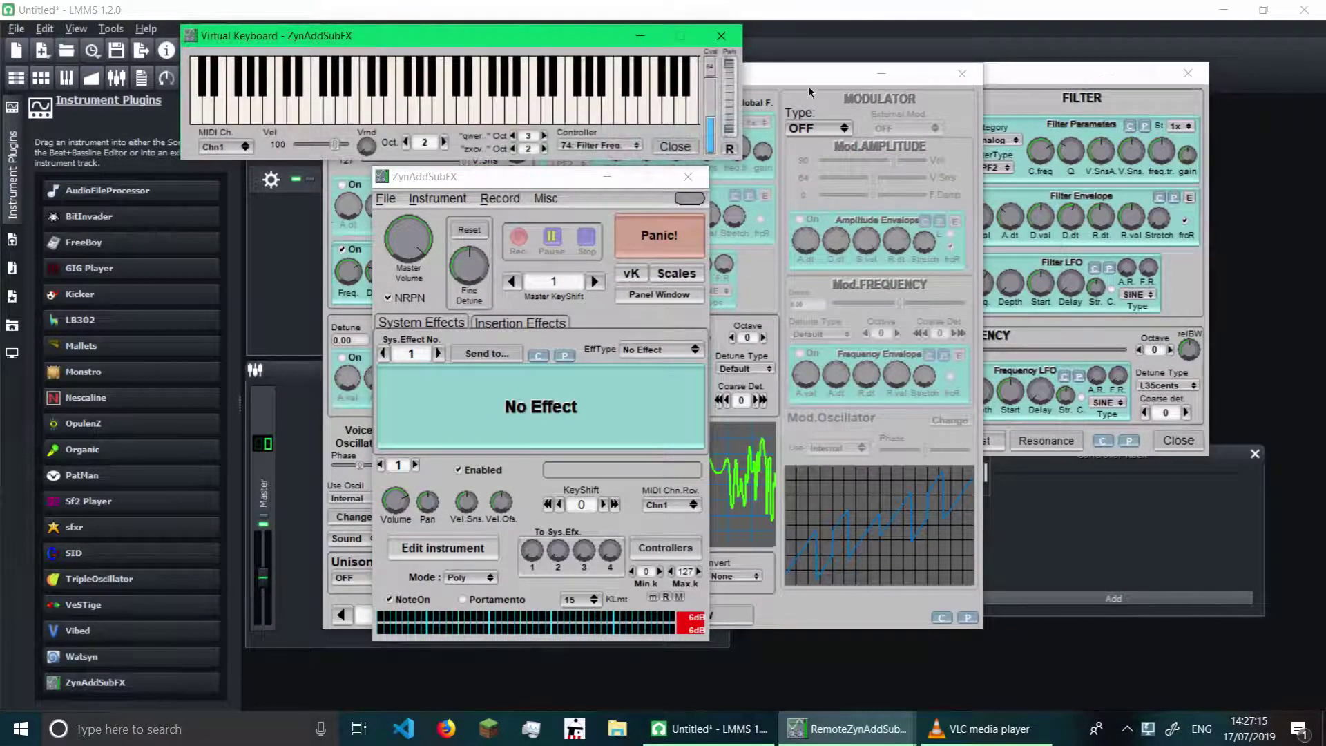
pyautogui.click(797, 80)
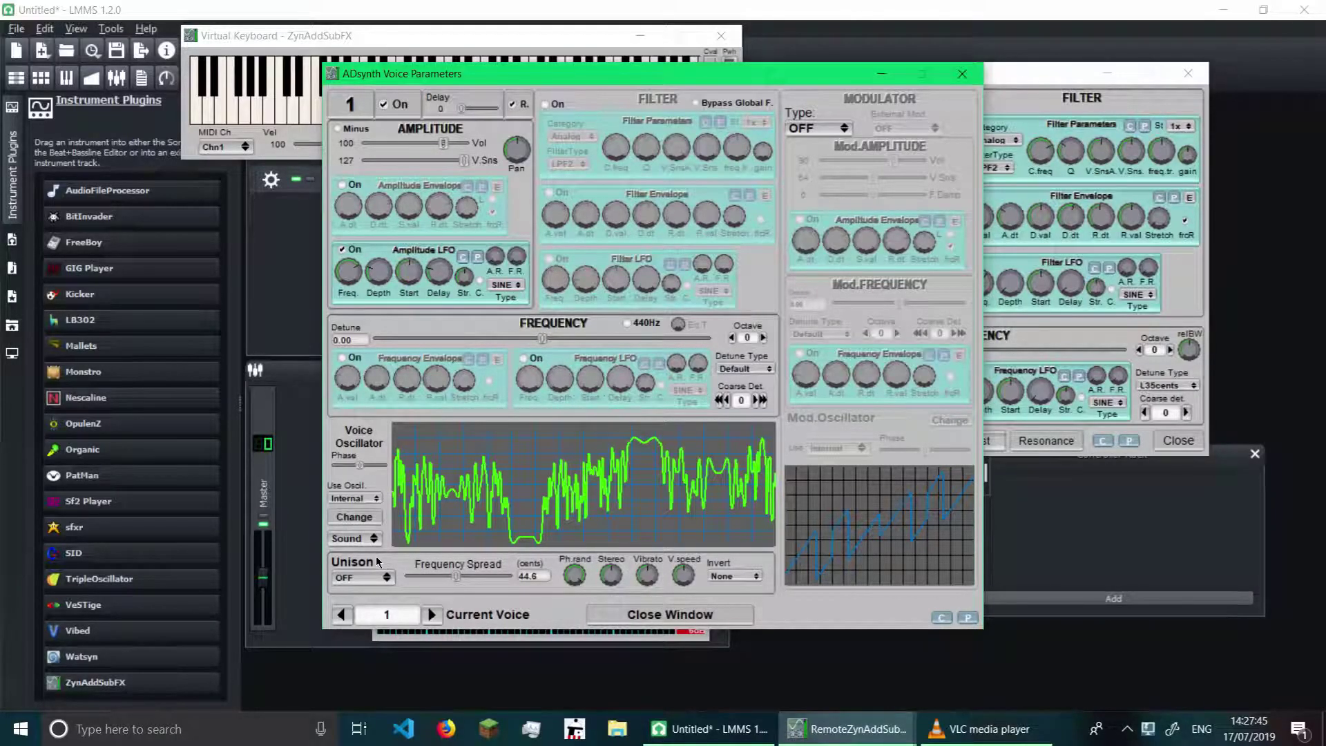
# Step: Try unison size 25 on voice 1, audition it on the virtual keyboard, and turn unison off again
pyautogui.click(363, 577)
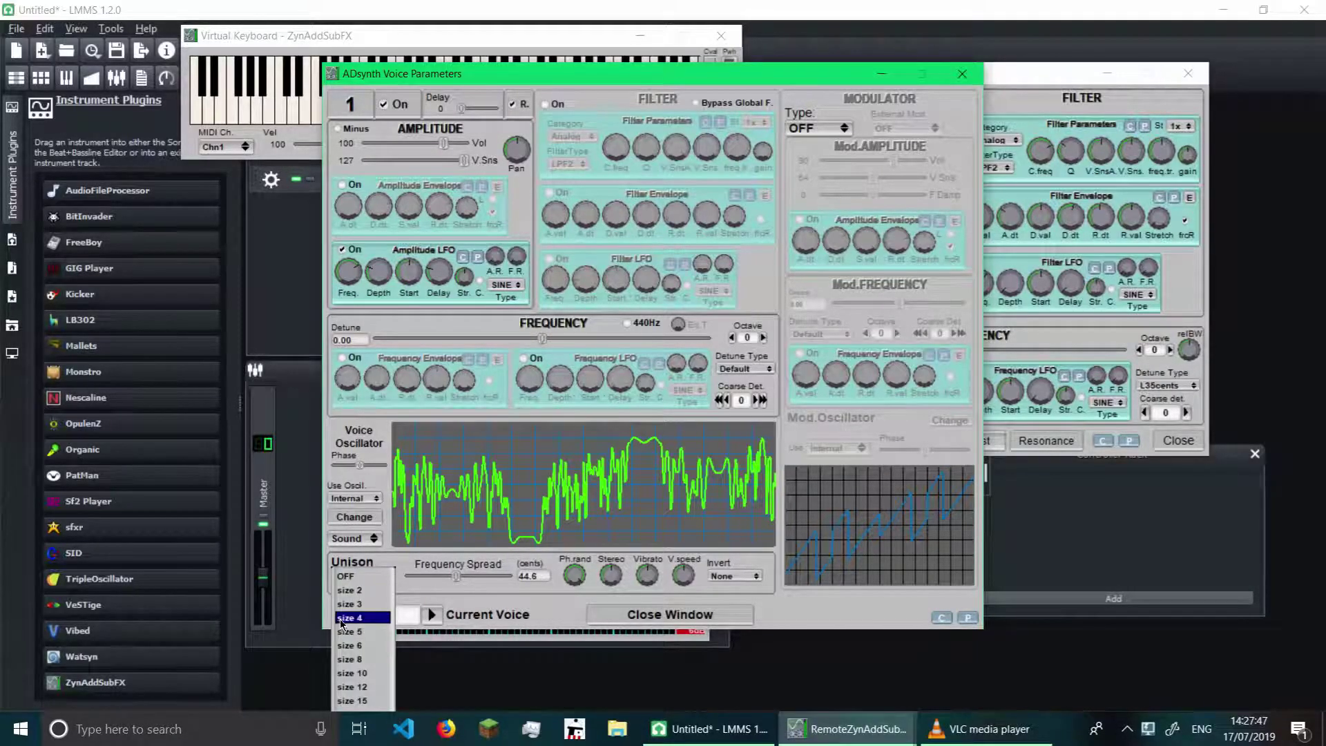
pyautogui.click(352, 694)
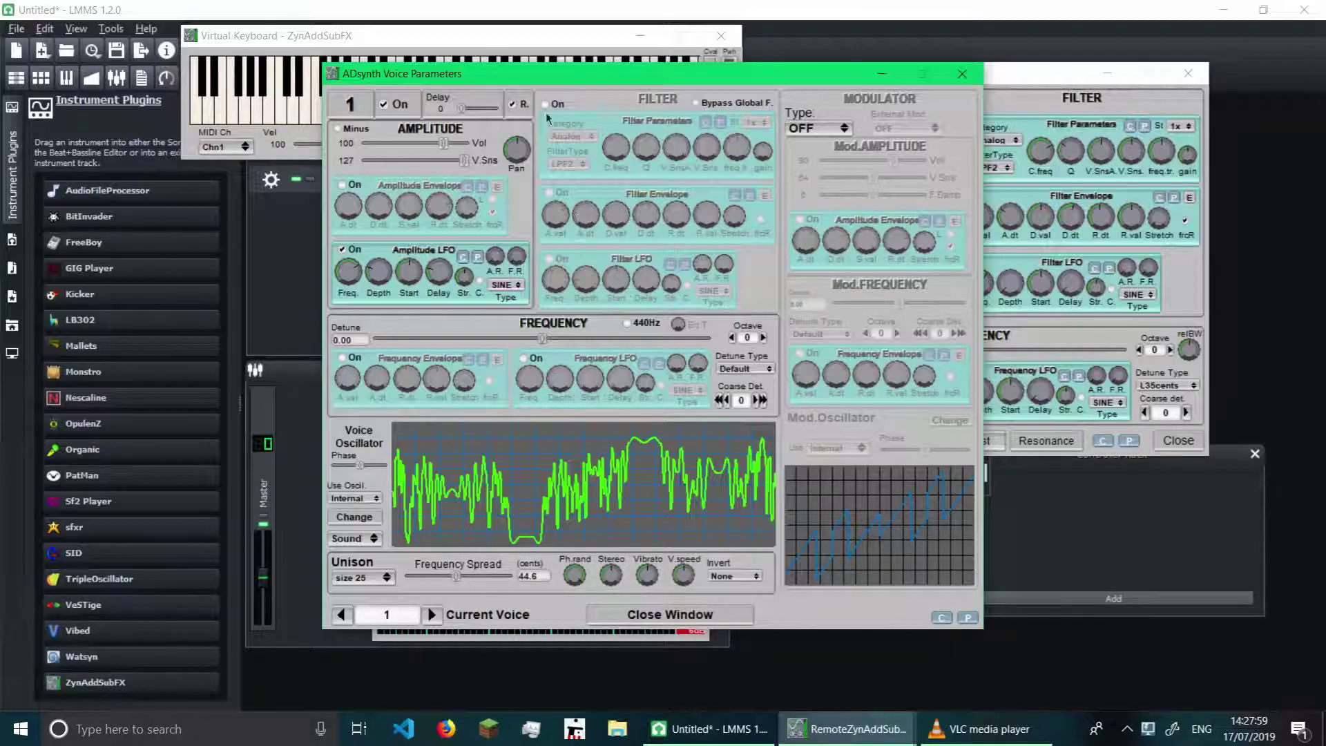
pyautogui.click(486, 43)
pyautogui.moveTo(419, 111); pyautogui.dragTo(324, 119)
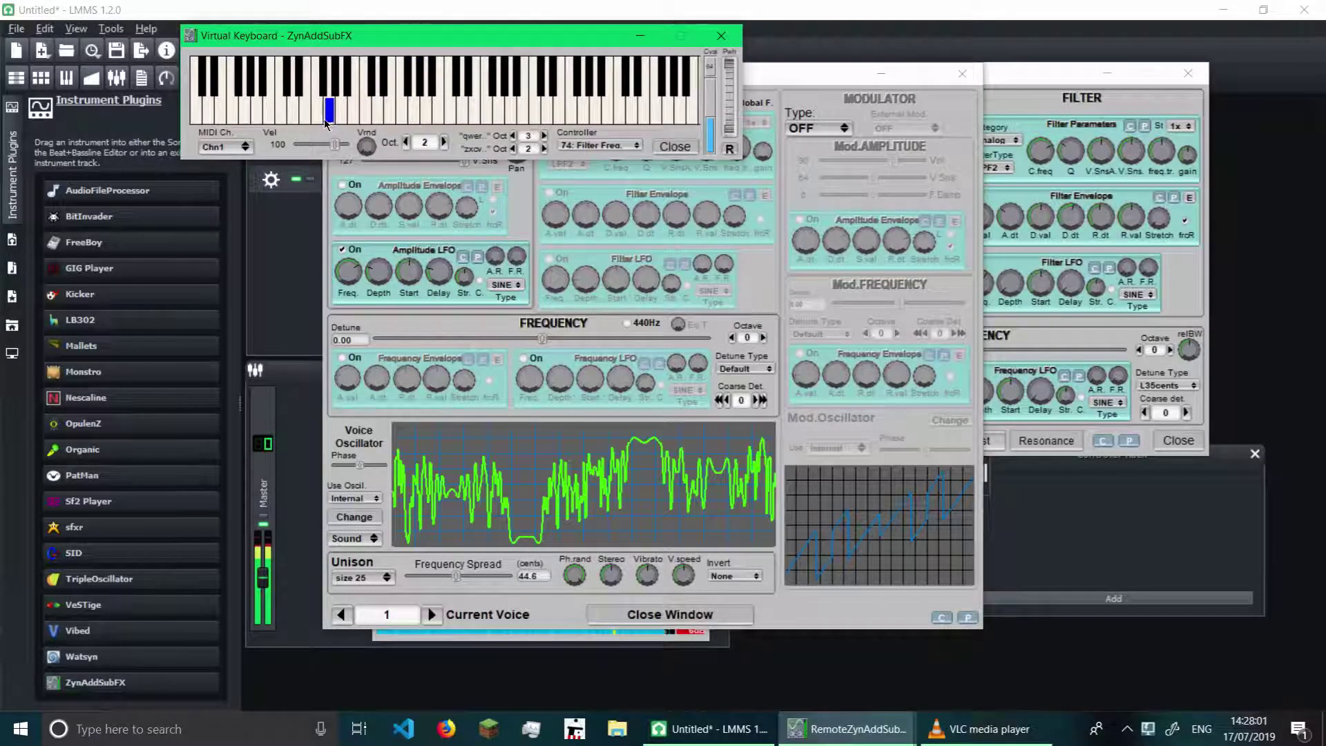
pyautogui.click(362, 578)
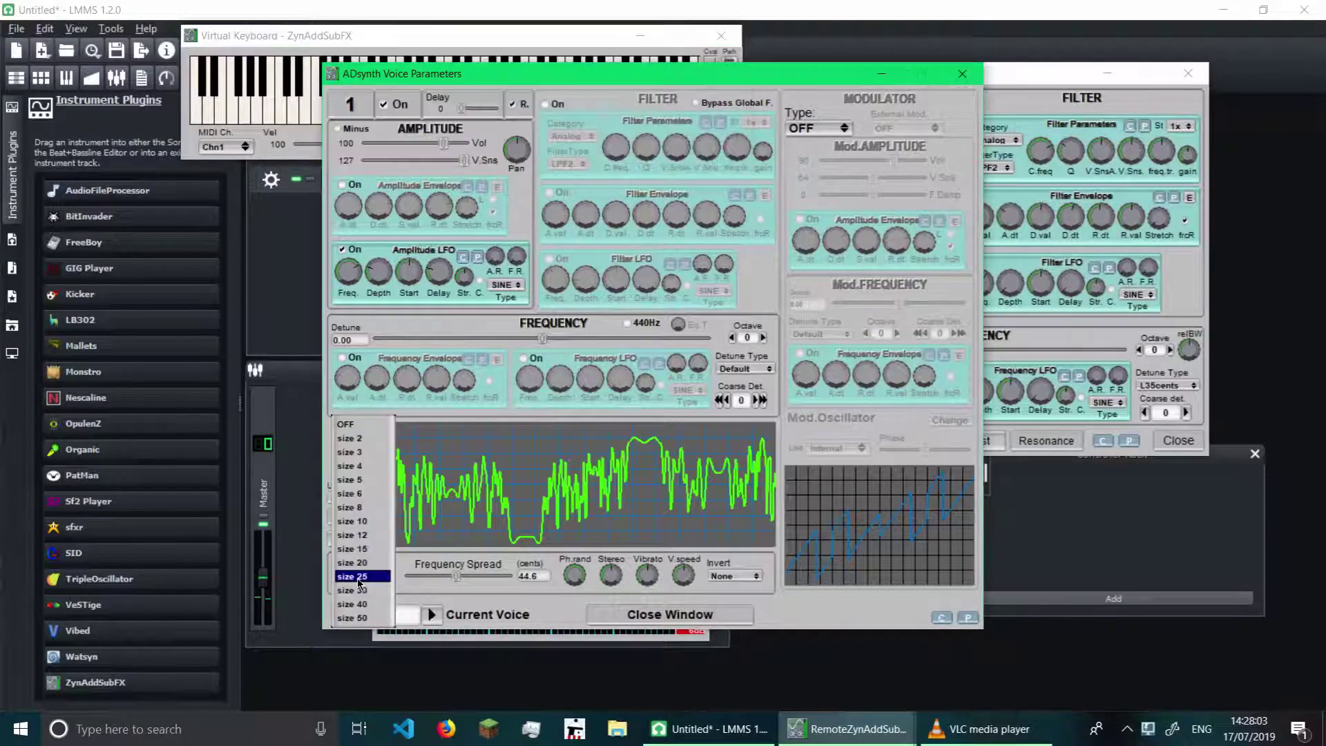
pyautogui.click(352, 424)
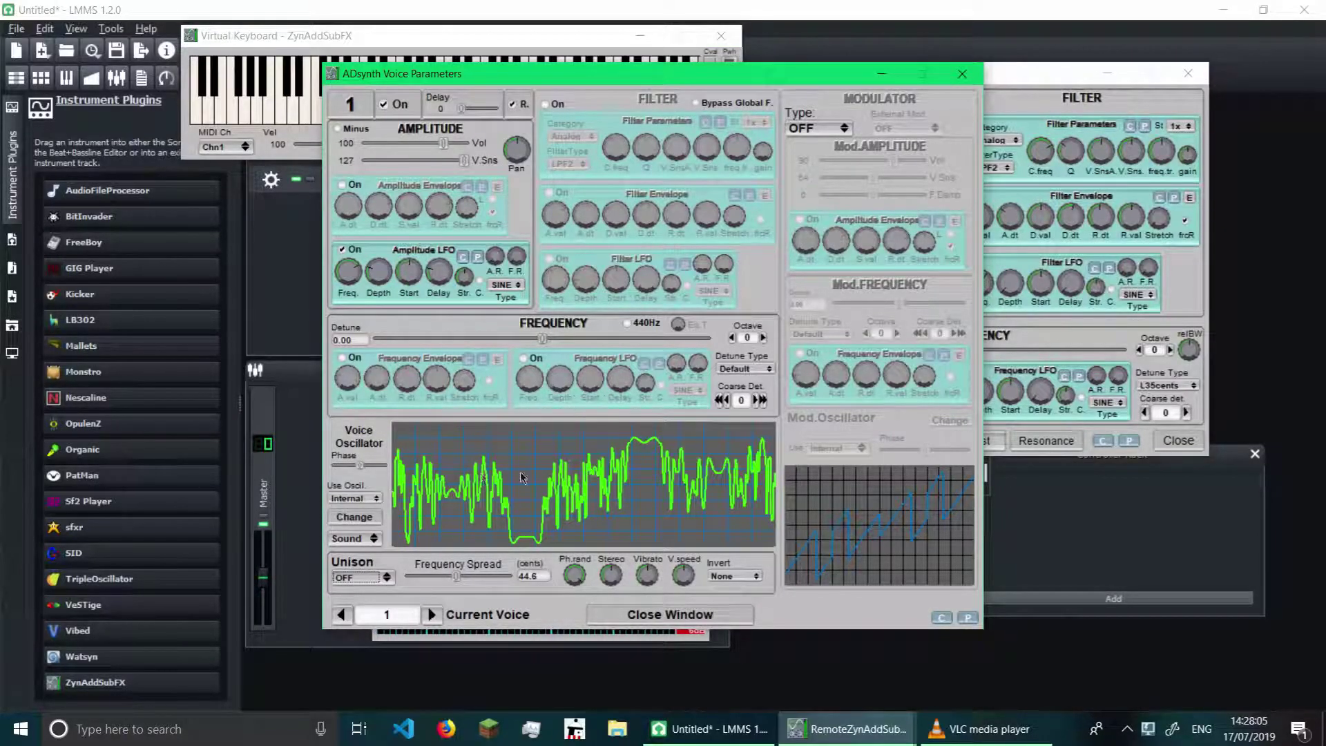
# Step: Try voice 1 as white noise, switch it back to Sound, and audition both on the virtual keyboard
pyautogui.click(350, 539)
pyautogui.click(346, 553)
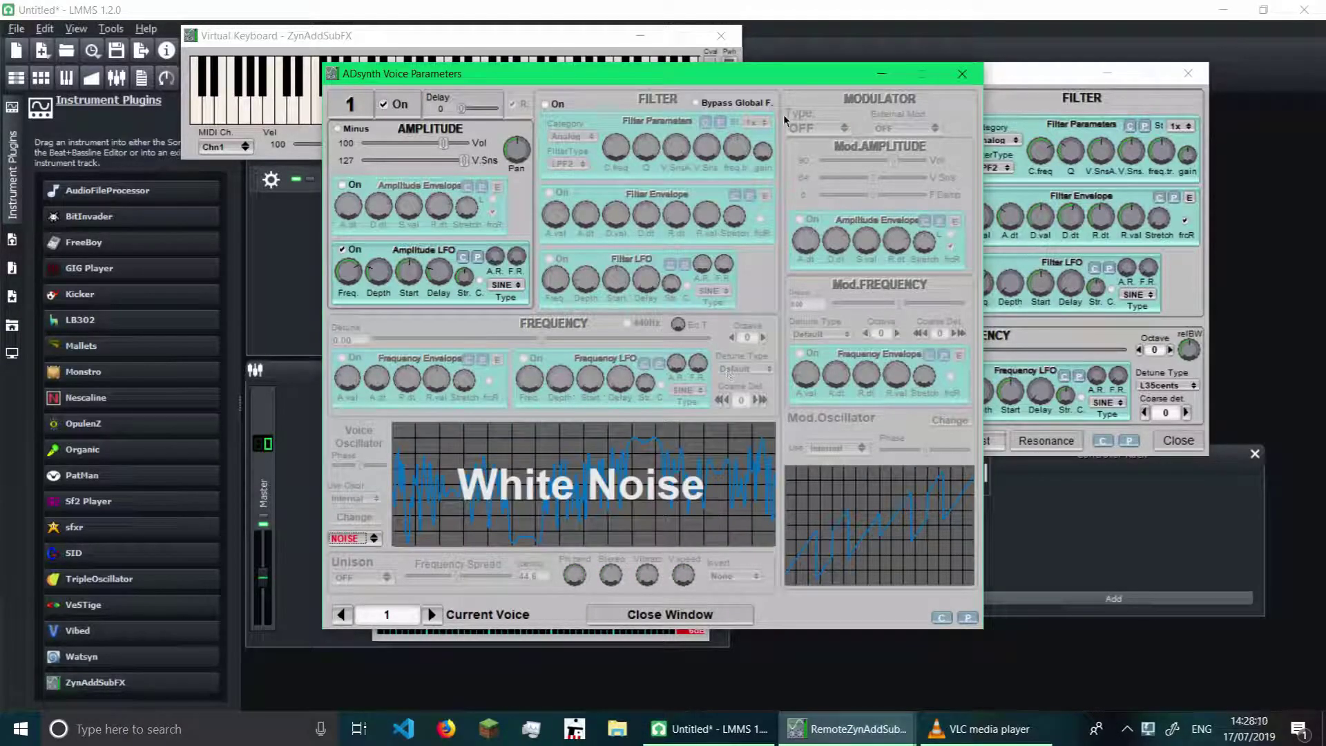
pyautogui.moveTo(268, 110); pyautogui.dragTo(424, 114)
pyautogui.click(354, 538)
pyautogui.click(349, 525)
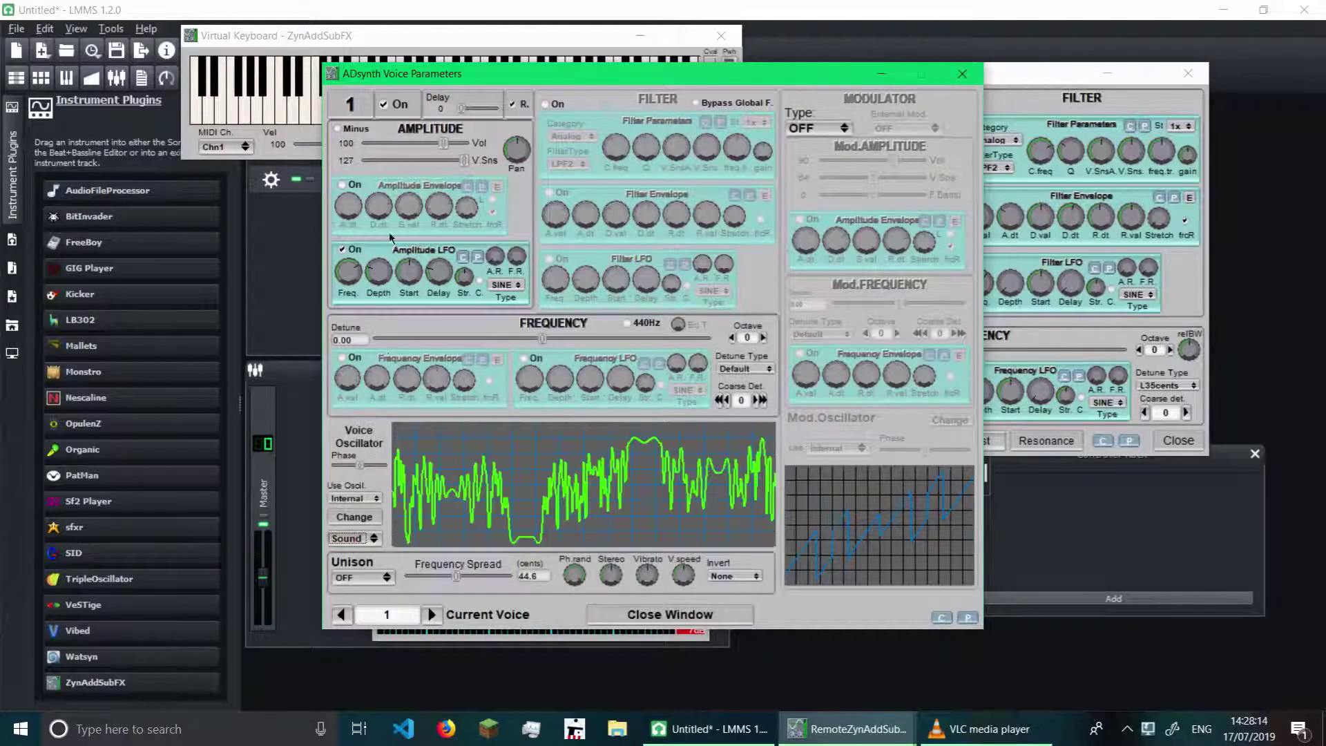
pyautogui.click(270, 117)
pyautogui.moveTo(271, 121); pyautogui.dragTo(404, 118)
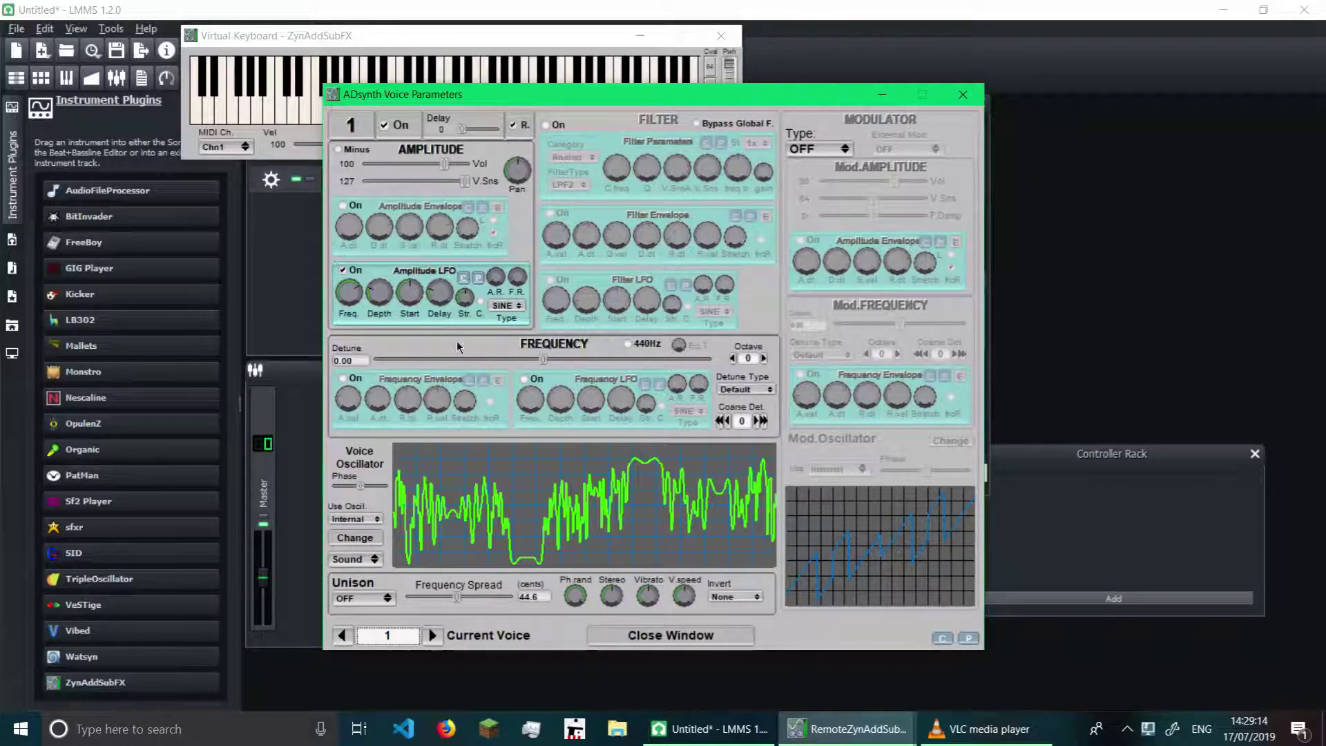
# Step: Close the voice parameters, disable ADsynth, enable SUBsynth, and open the SUBsynth parameters
pyautogui.click(963, 93)
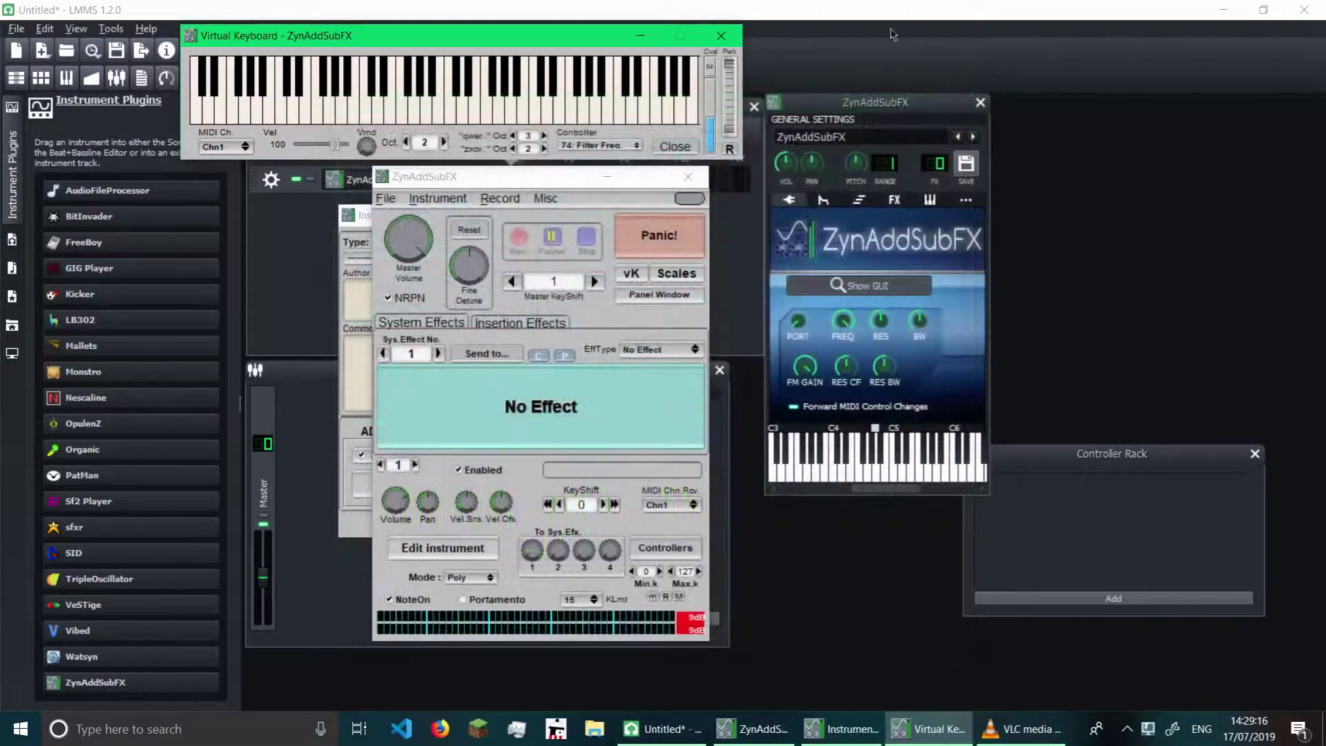
pyautogui.click(480, 184)
pyautogui.click(346, 322)
pyautogui.click(367, 456)
pyautogui.click(487, 456)
pyautogui.click(472, 482)
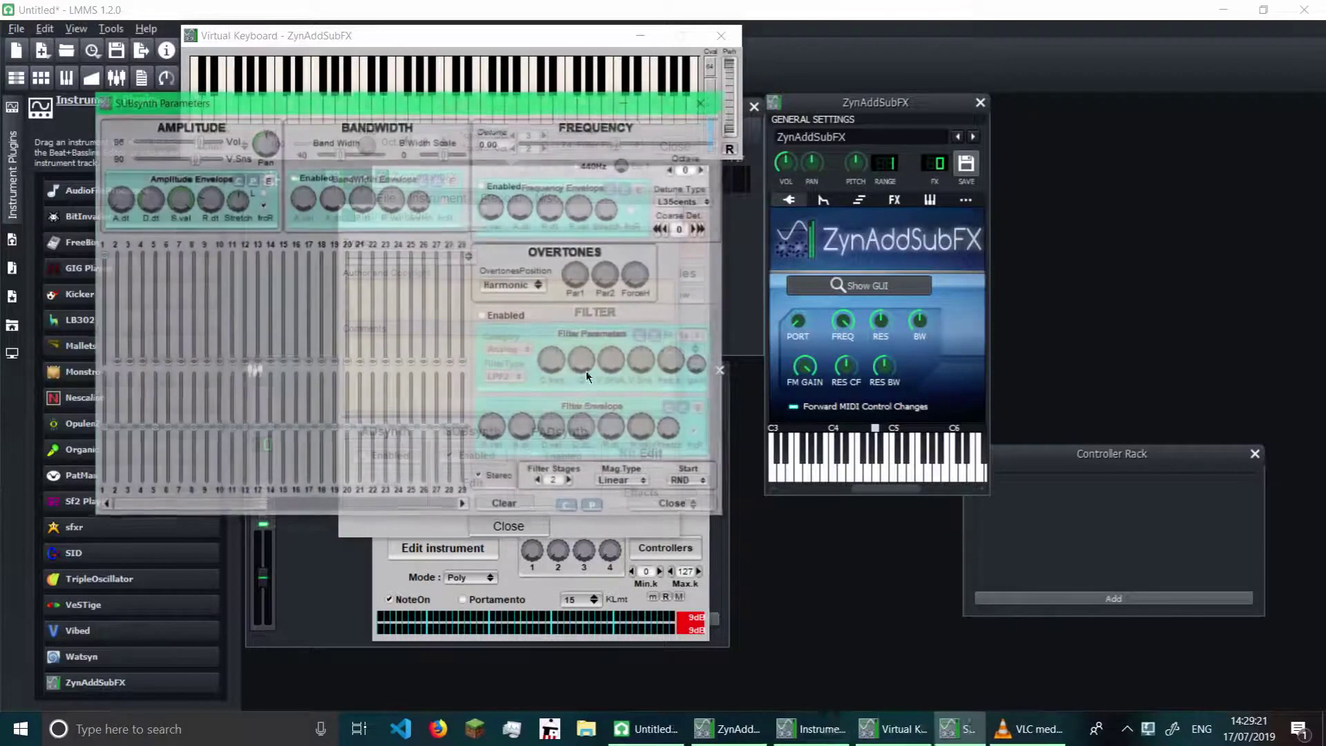
# Step: Raise SUBsynth harmonics 4, 12 and 18, playing notes between the changes, and close the SUBsynth parameters
pyautogui.moveTo(309, 81); pyautogui.dragTo(323, 110)
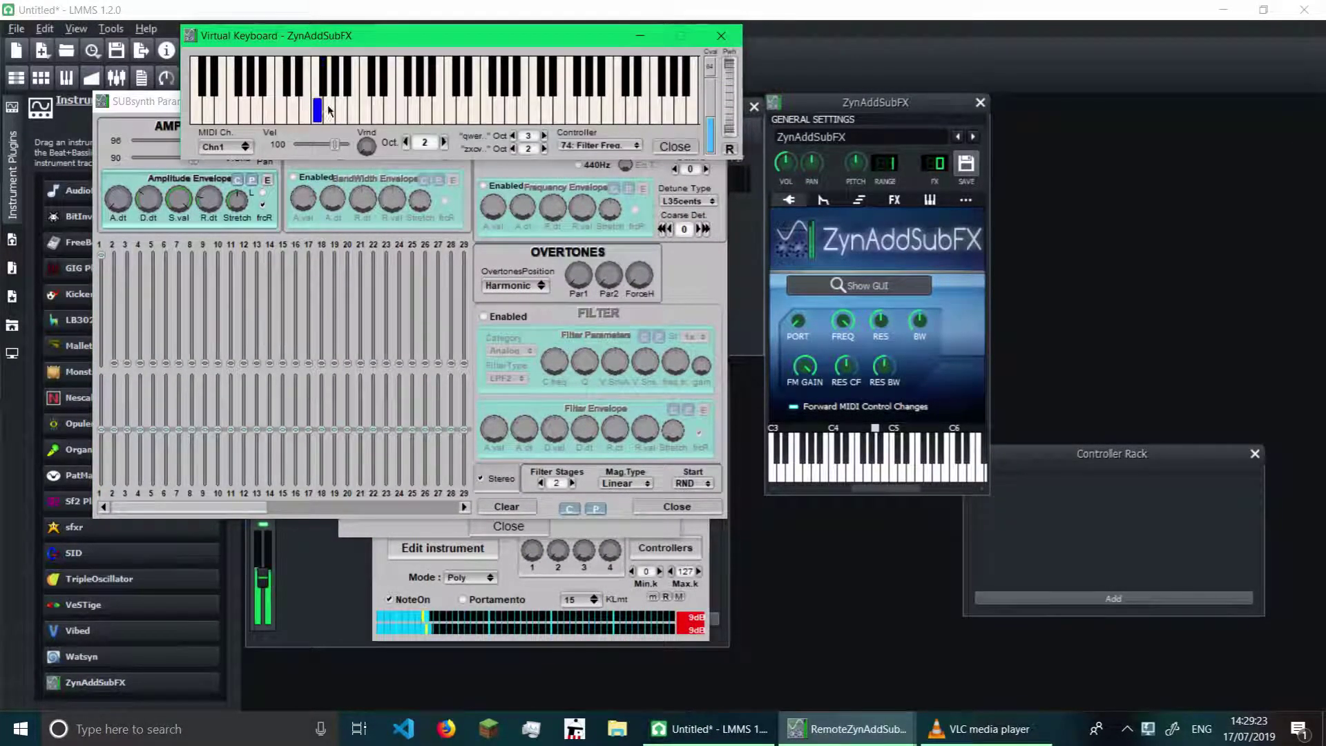
pyautogui.moveTo(140, 362); pyautogui.dragTo(140, 255)
pyautogui.click(468, 82)
pyautogui.moveTo(444, 90); pyautogui.dragTo(596, 110)
pyautogui.click(244, 277)
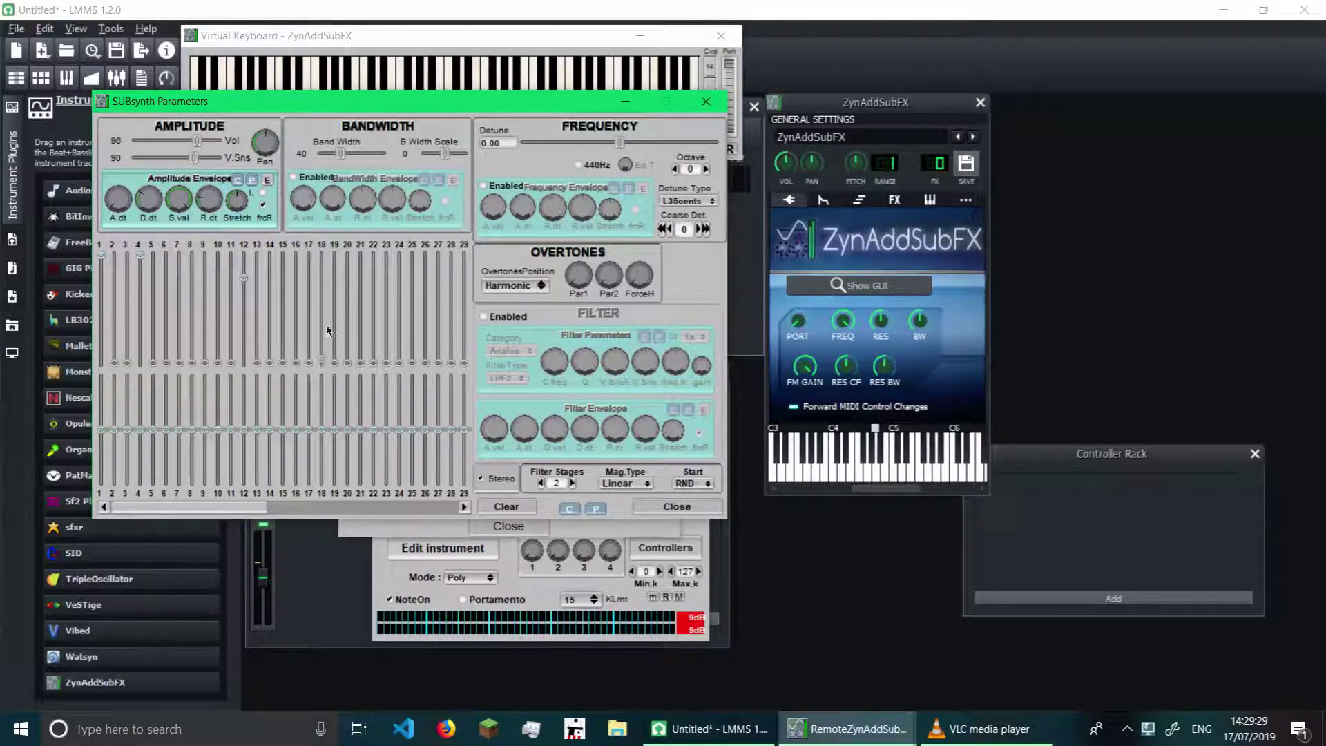
pyautogui.moveTo(466, 82); pyautogui.dragTo(615, 114)
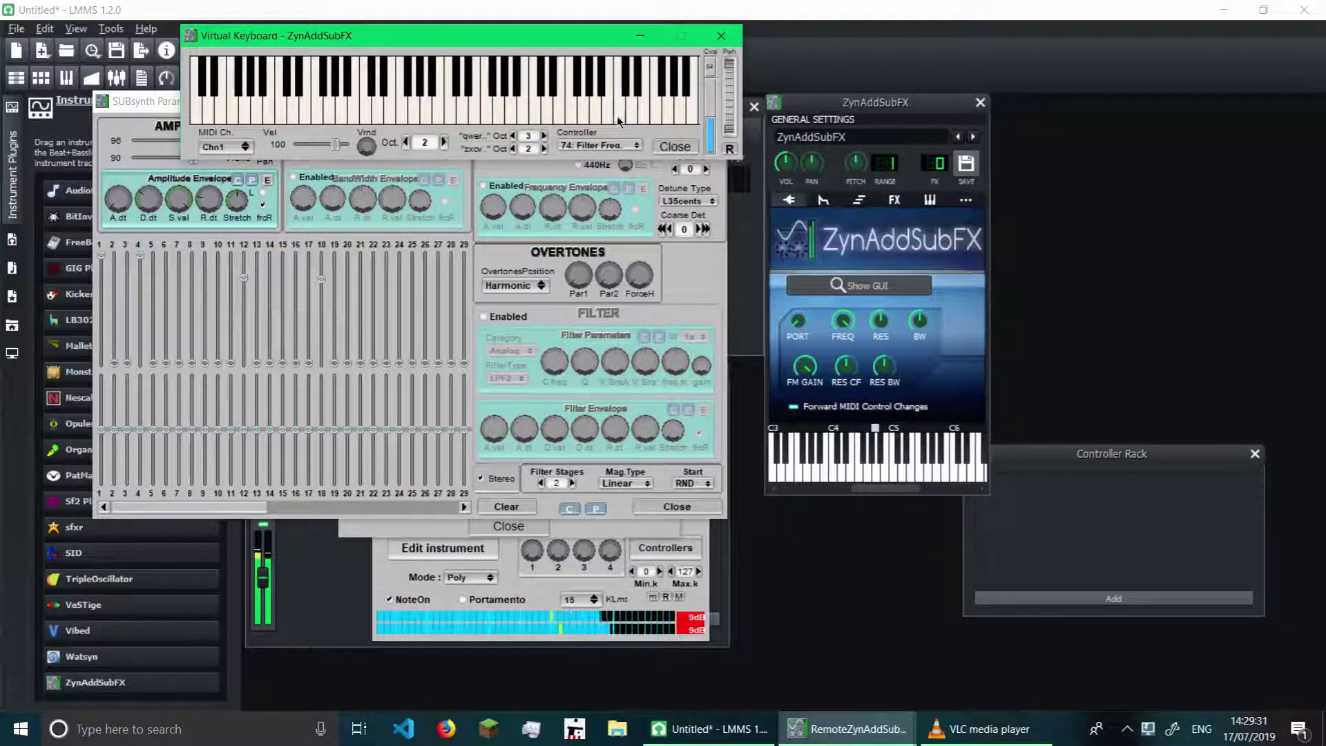
pyautogui.click(464, 243)
pyautogui.click(705, 102)
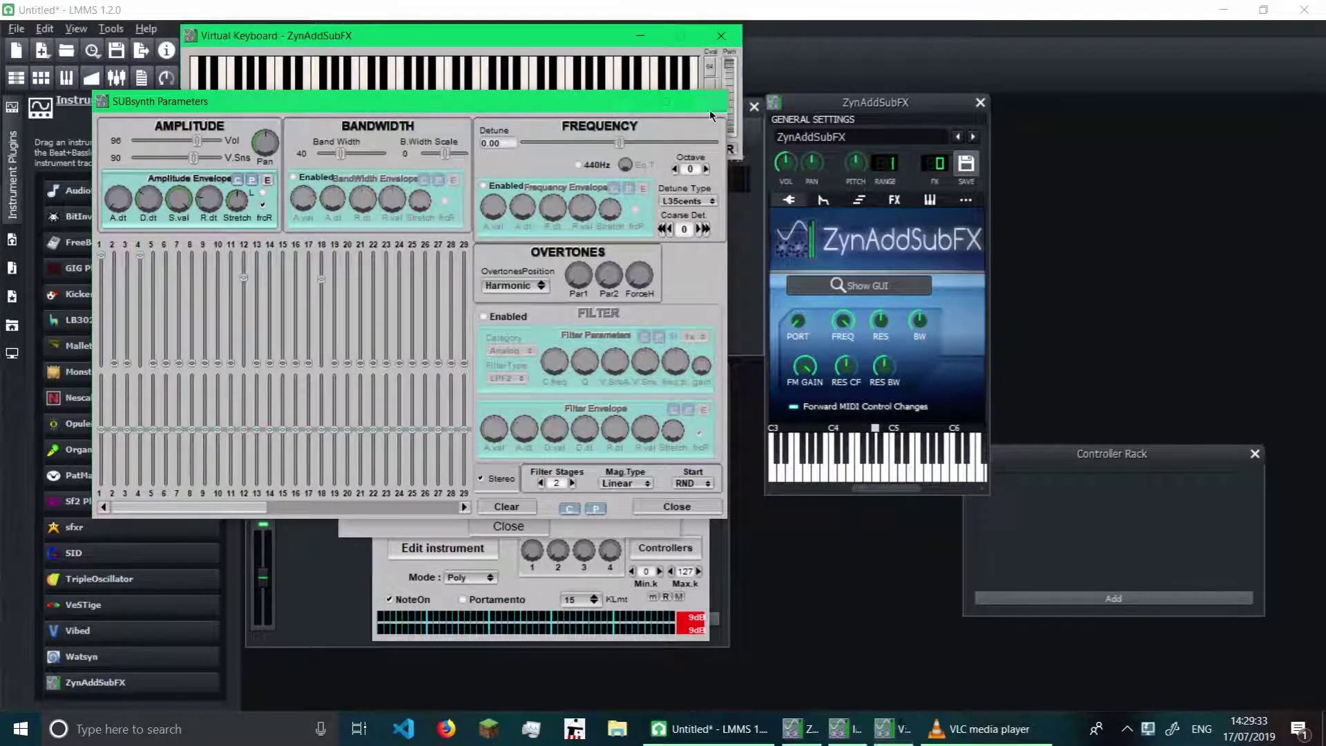
# Step: Switch the instrument from SUBsynth to PADsynth, open the PADsynth parameters, and play notes across the virtual keyboard
pyautogui.click(533, 455)
pyautogui.click(533, 455)
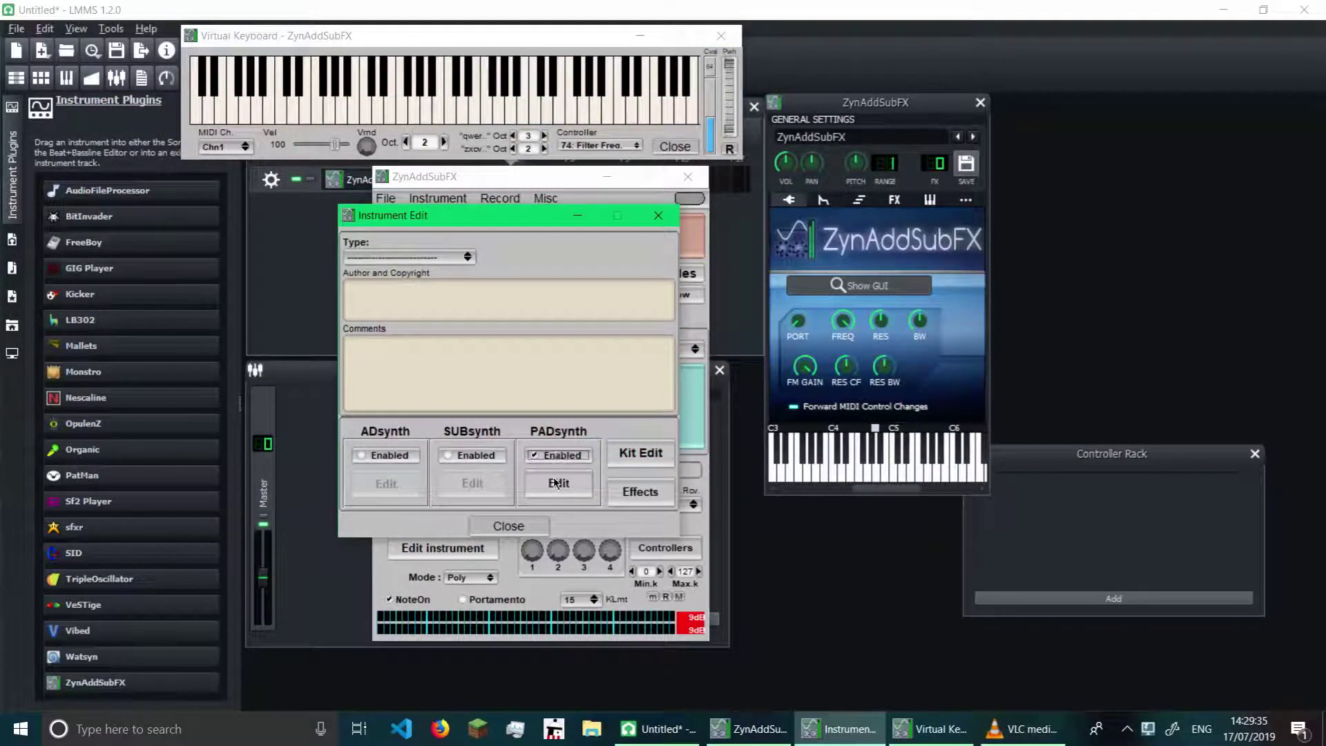
pyautogui.click(558, 483)
pyautogui.moveTo(372, 69); pyautogui.dragTo(693, 111)
pyautogui.click(404, 411)
pyautogui.click(391, 427)
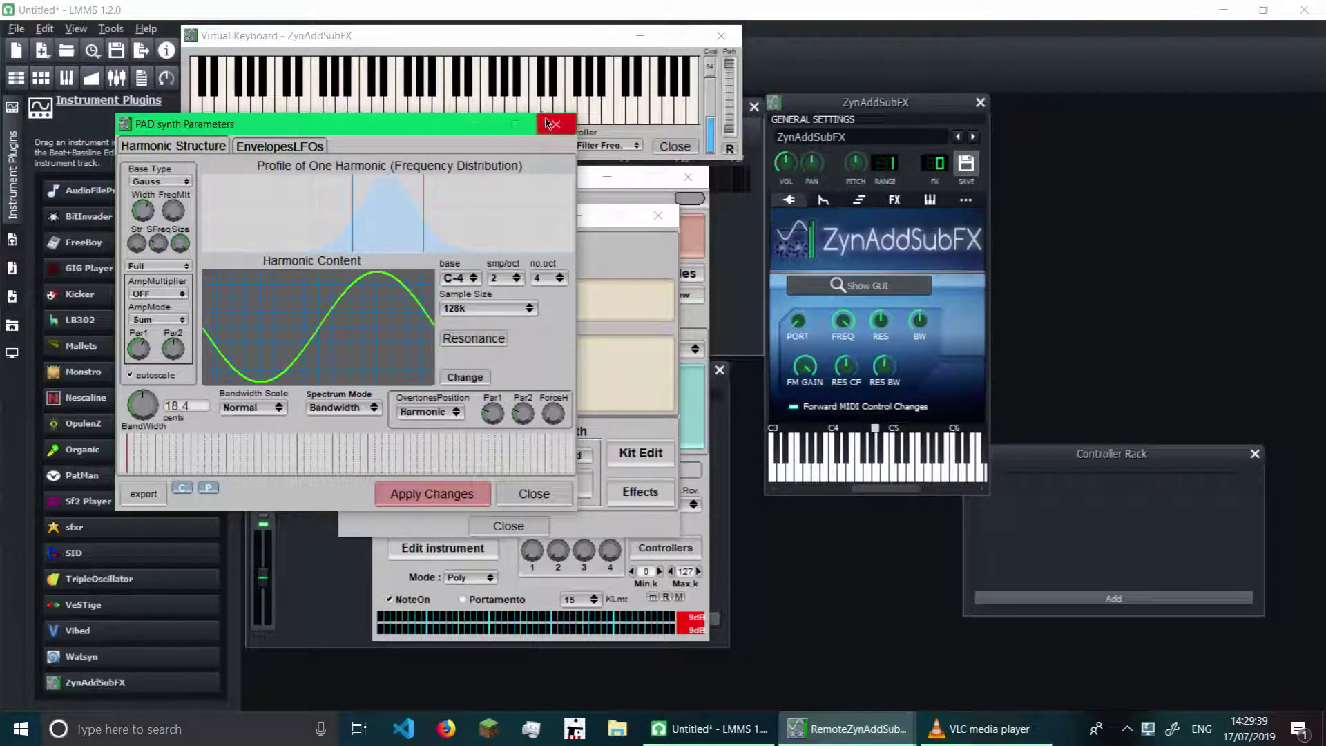
# Step: Close the PADsynth parameters, disable PADsynth, and close the instrument editor
pyautogui.click(558, 124)
pyautogui.click(545, 466)
pyautogui.click(546, 456)
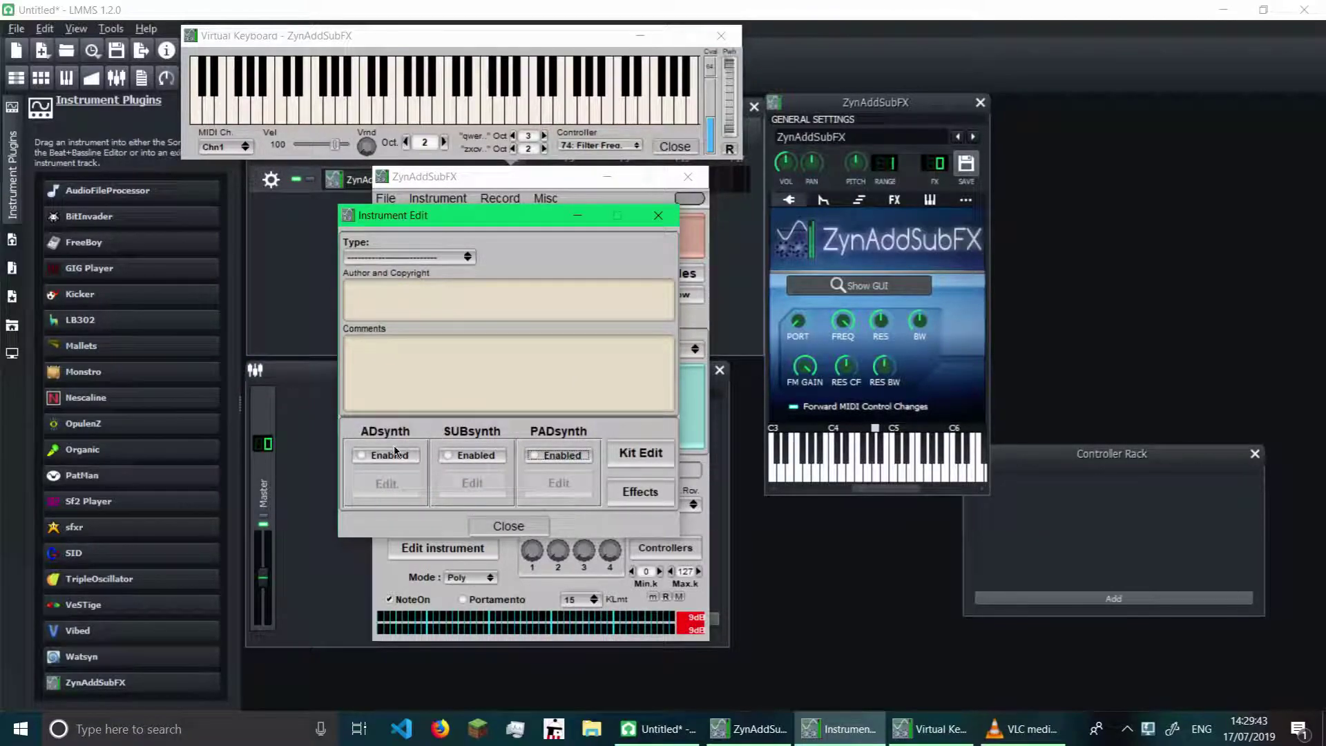
pyautogui.click(657, 214)
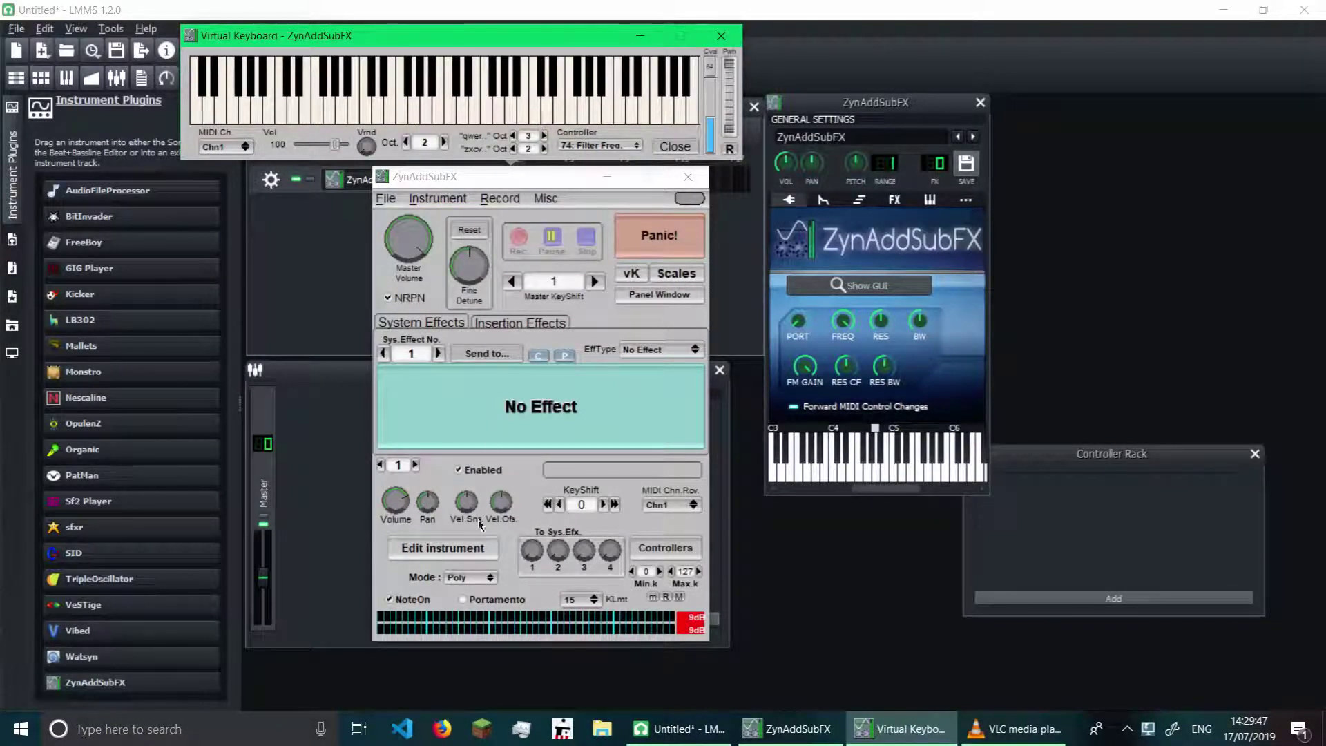
pyautogui.click(435, 547)
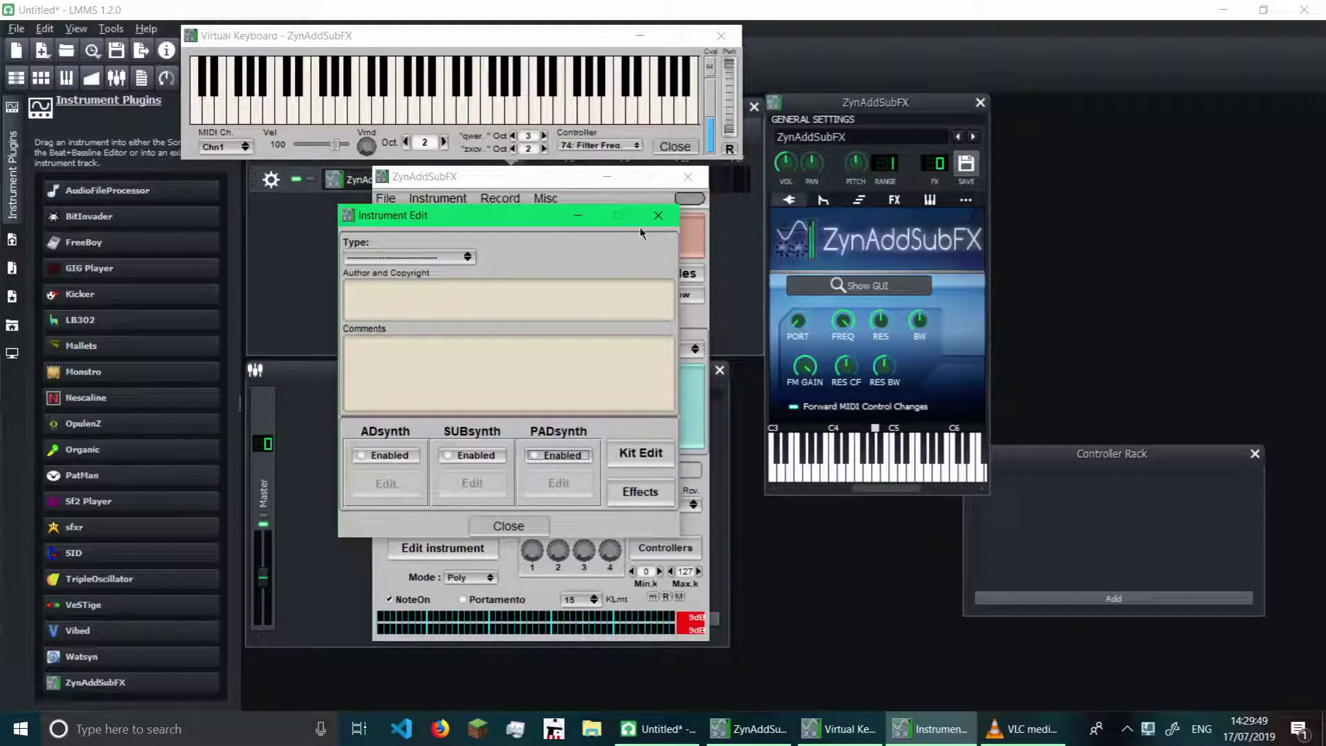
pyautogui.click(657, 214)
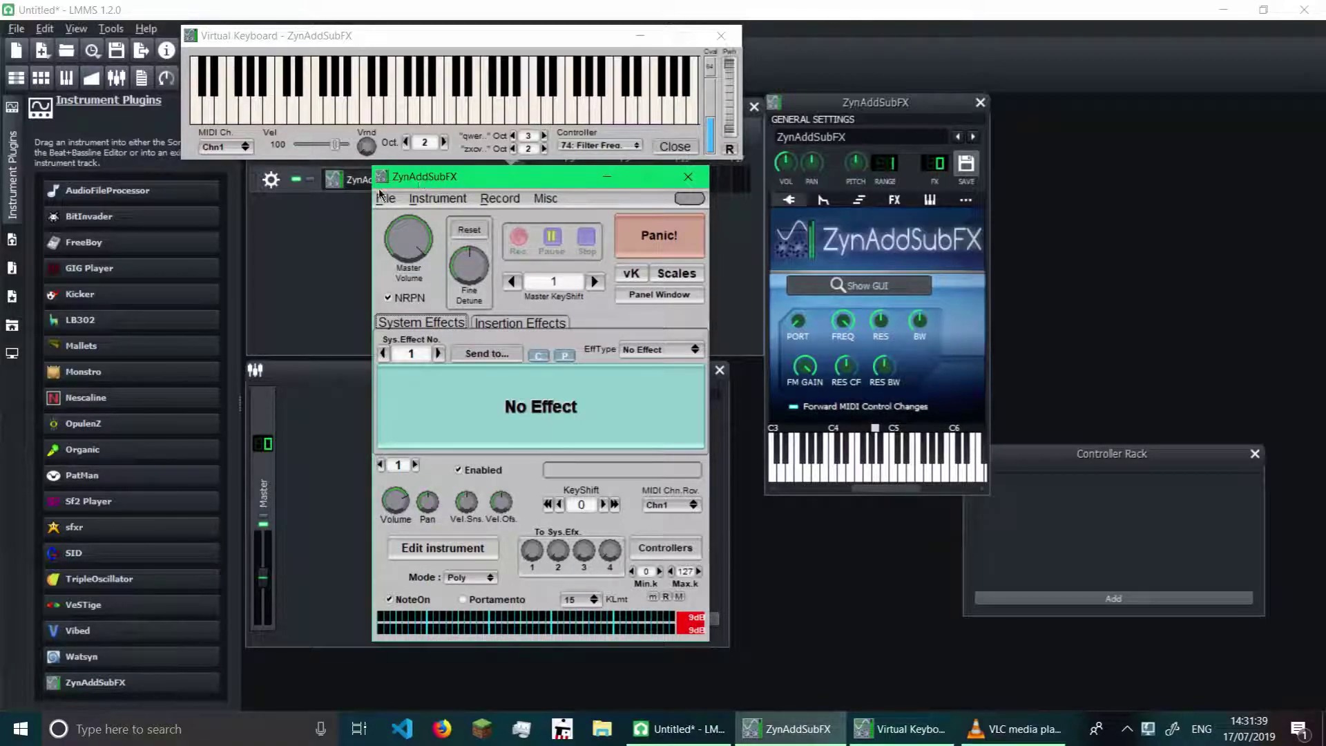
# Step: Route insertion effect 1 to Master Out and re-enable ADsynth in the instrument editor
pyautogui.click(503, 324)
pyautogui.click(502, 350)
pyautogui.click(488, 340)
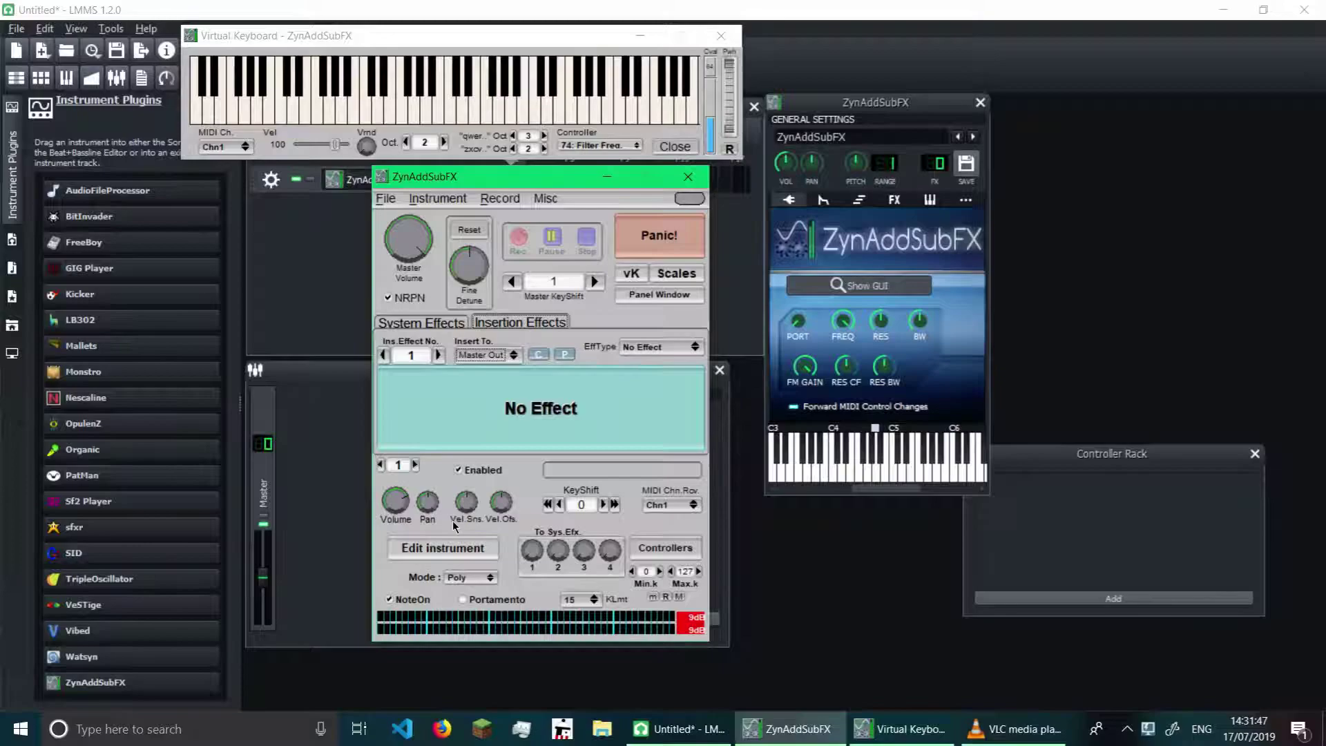
pyautogui.click(460, 547)
pyautogui.click(658, 215)
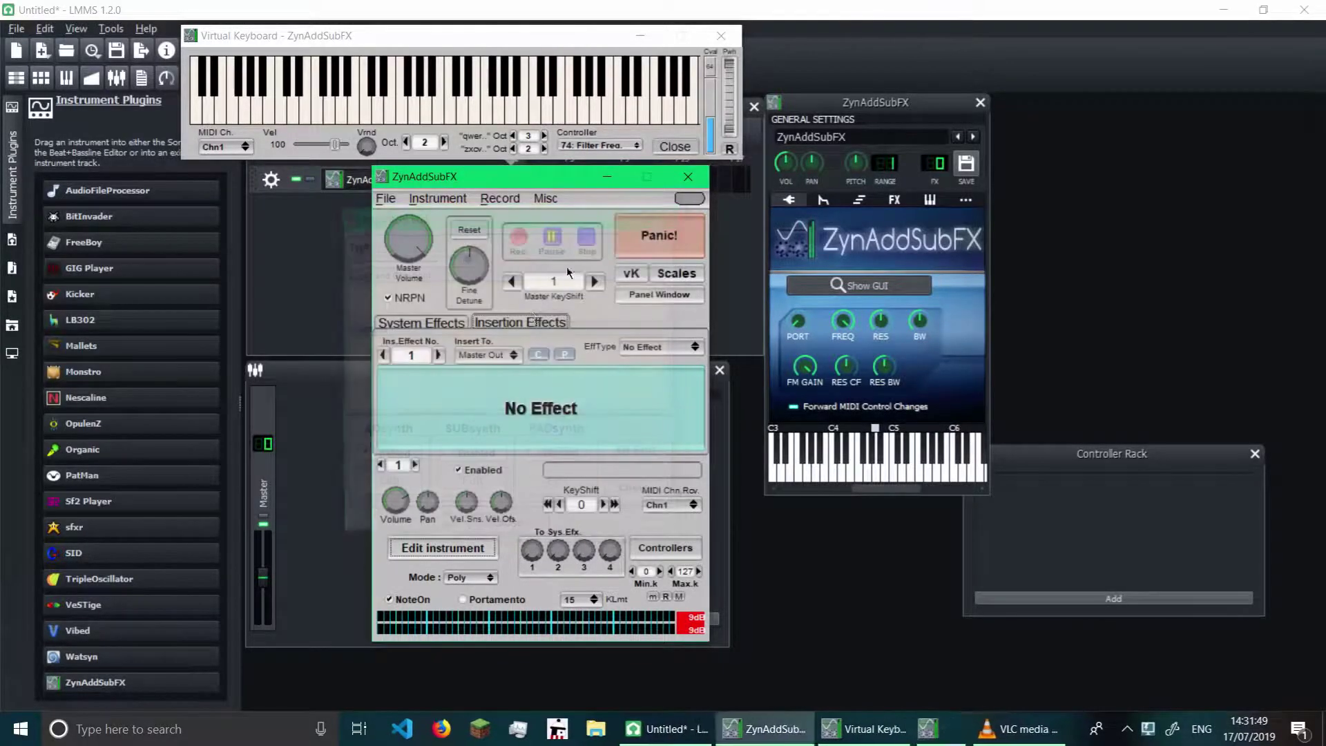
# Step: Try Reverb as insertion effect 1, audition it on the virtual keyboard, and set the effect back to No Effect
pyautogui.click(630, 345)
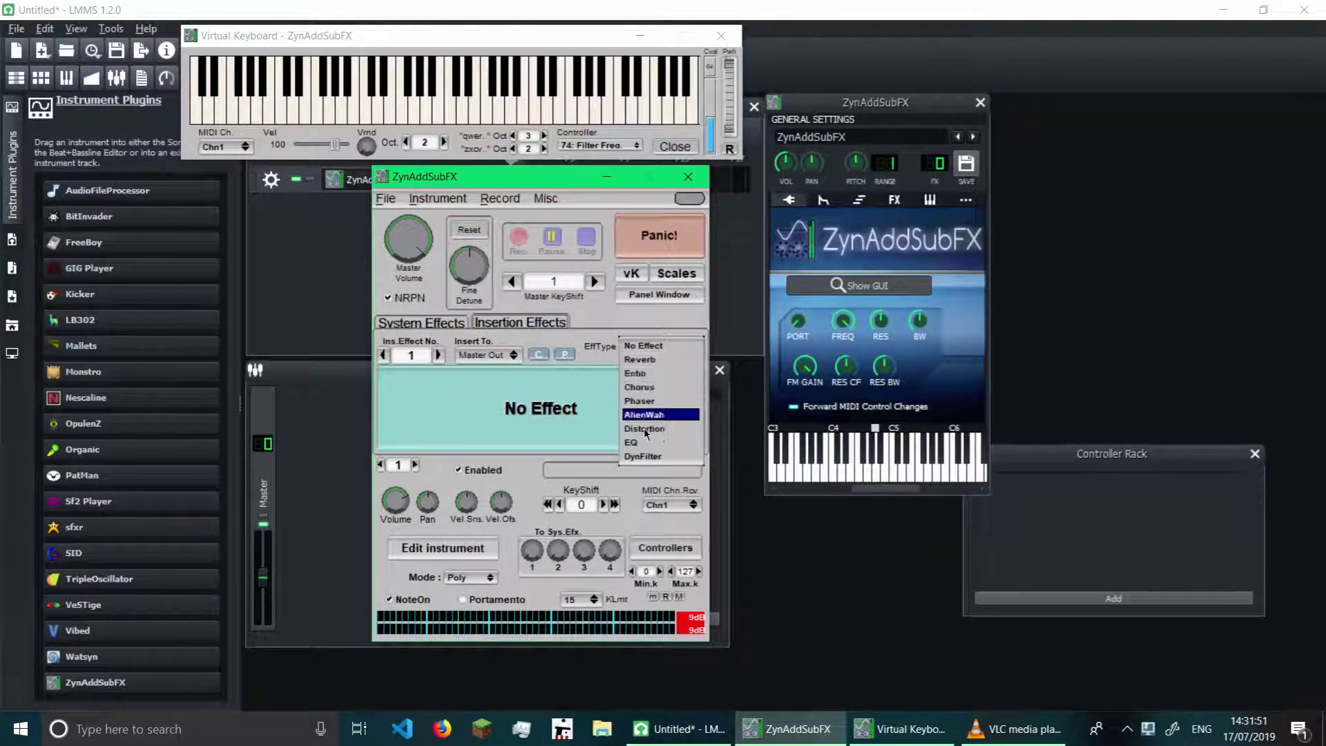
pyautogui.click(640, 360)
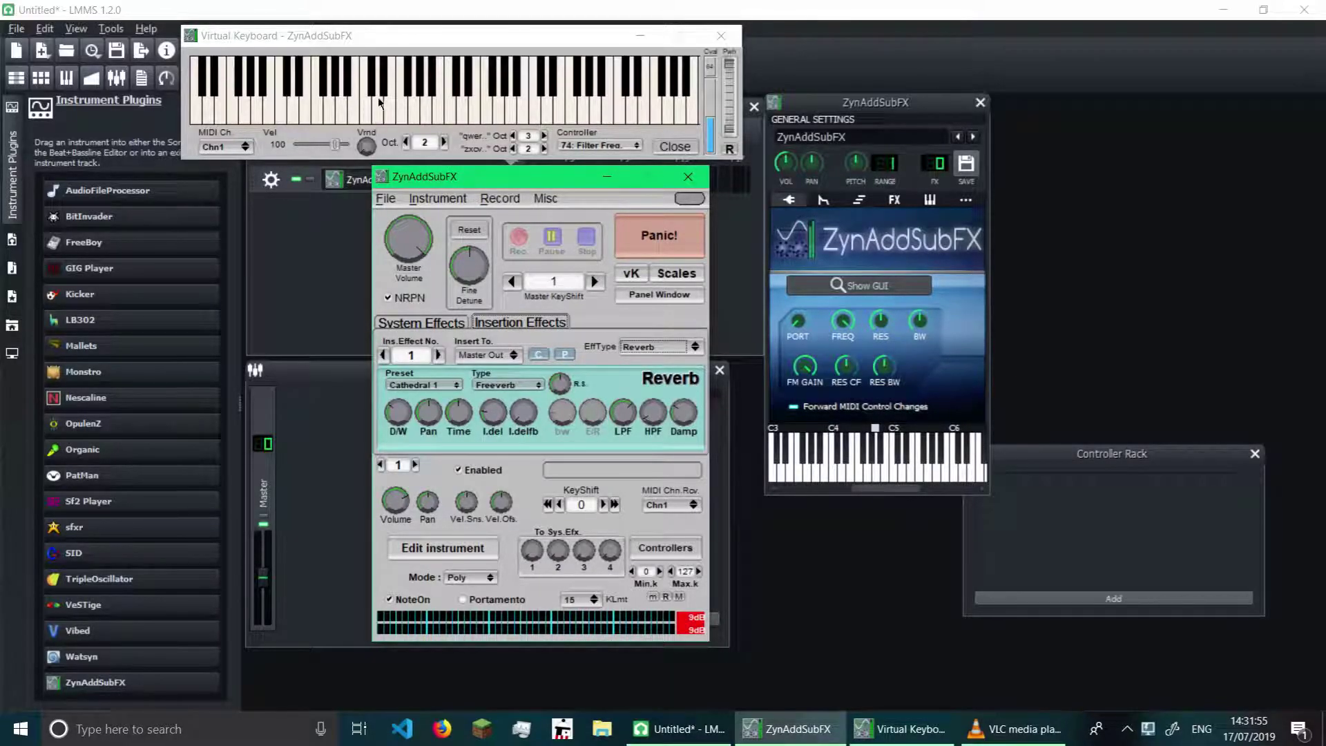
pyautogui.click(316, 108)
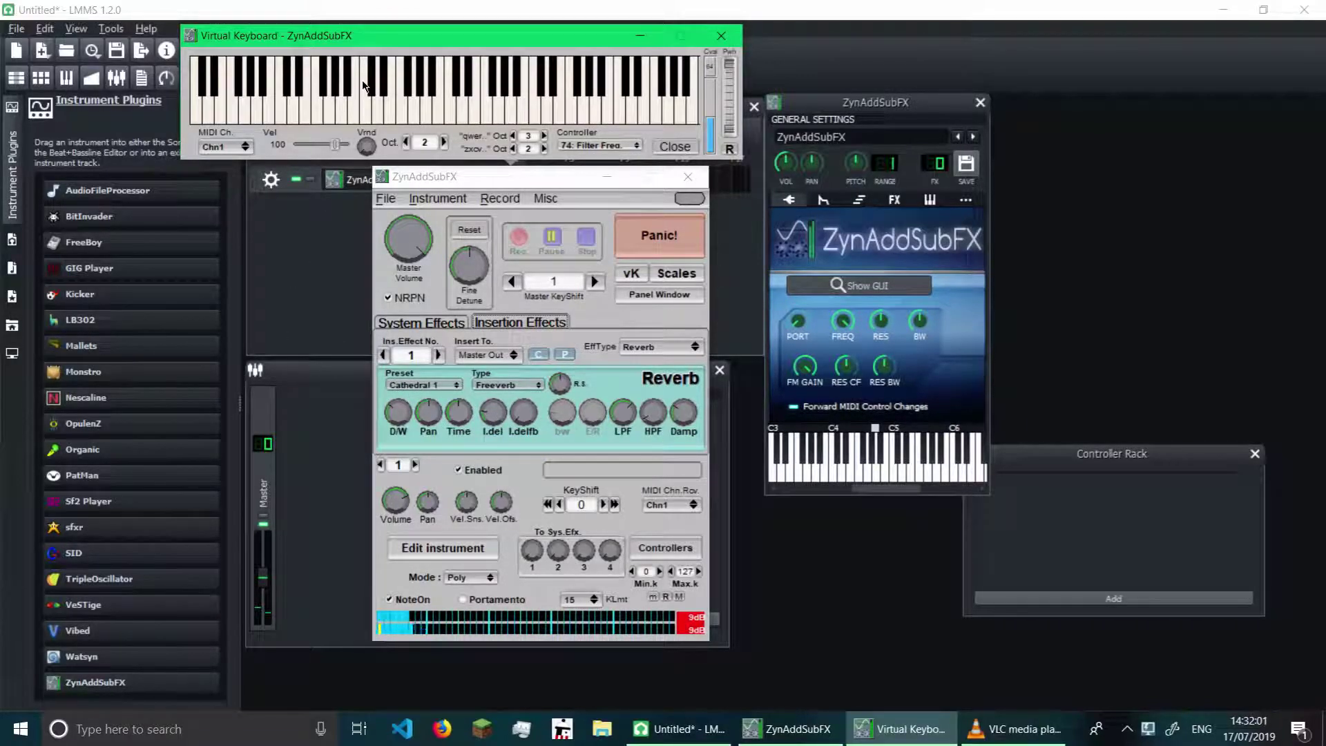
pyautogui.click(351, 101)
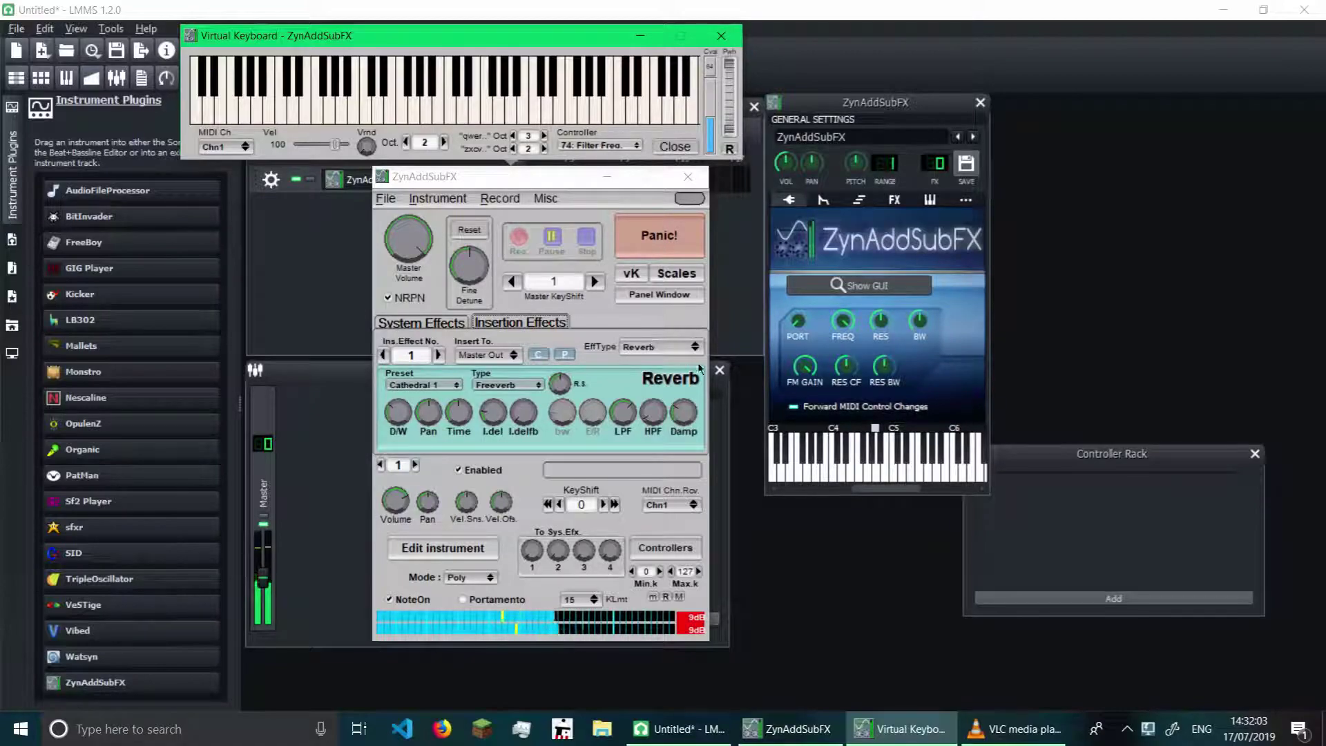
pyautogui.click(653, 335)
pyautogui.click(652, 345)
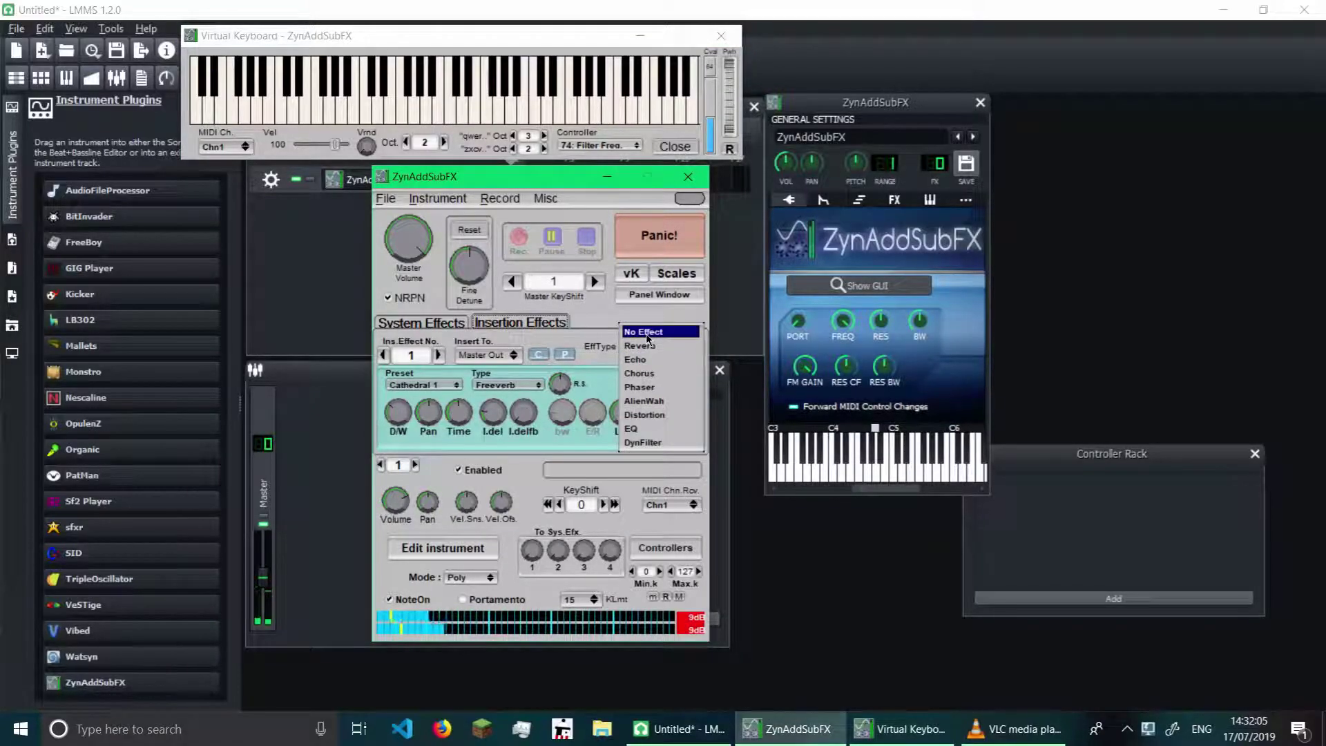
pyautogui.click(644, 332)
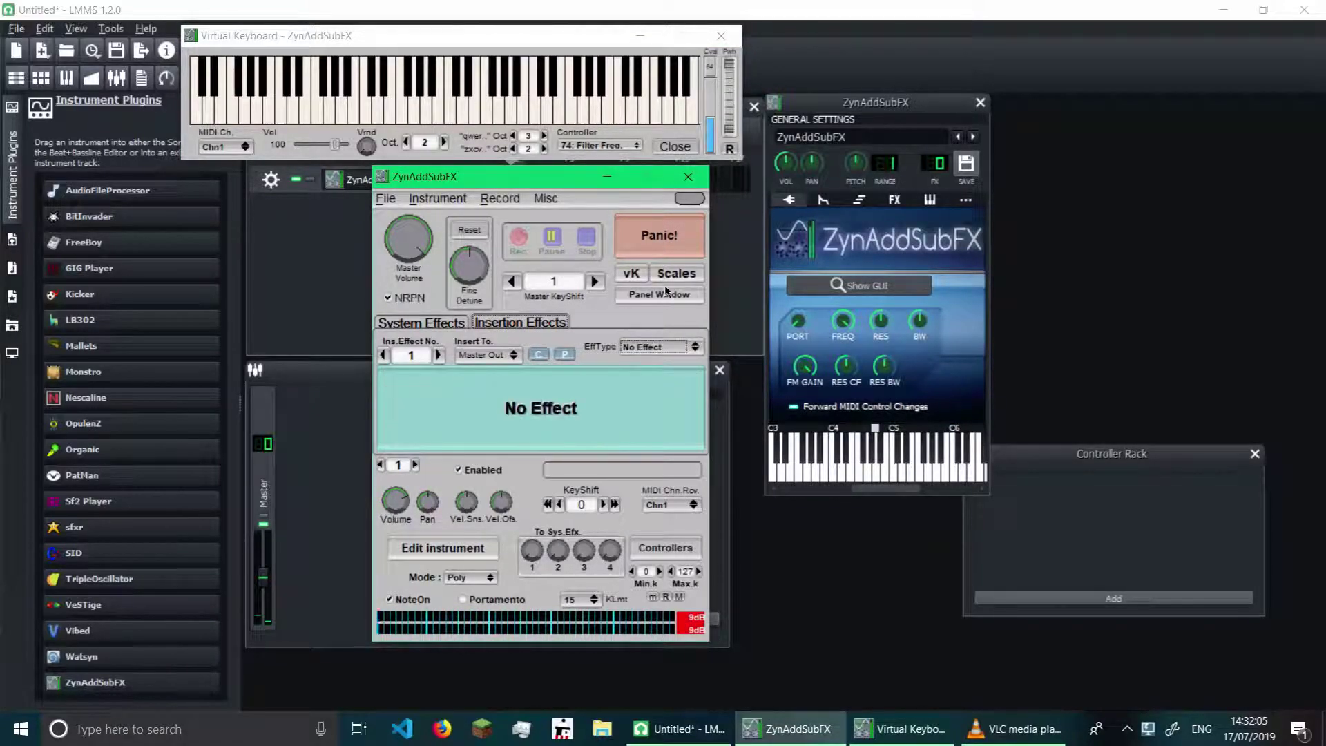
# Step: Play notes on the virtual keyboard to hear the sound without an insertion effect, keeping its routing at Master Out
pyautogui.click(500, 89)
pyautogui.click(533, 112)
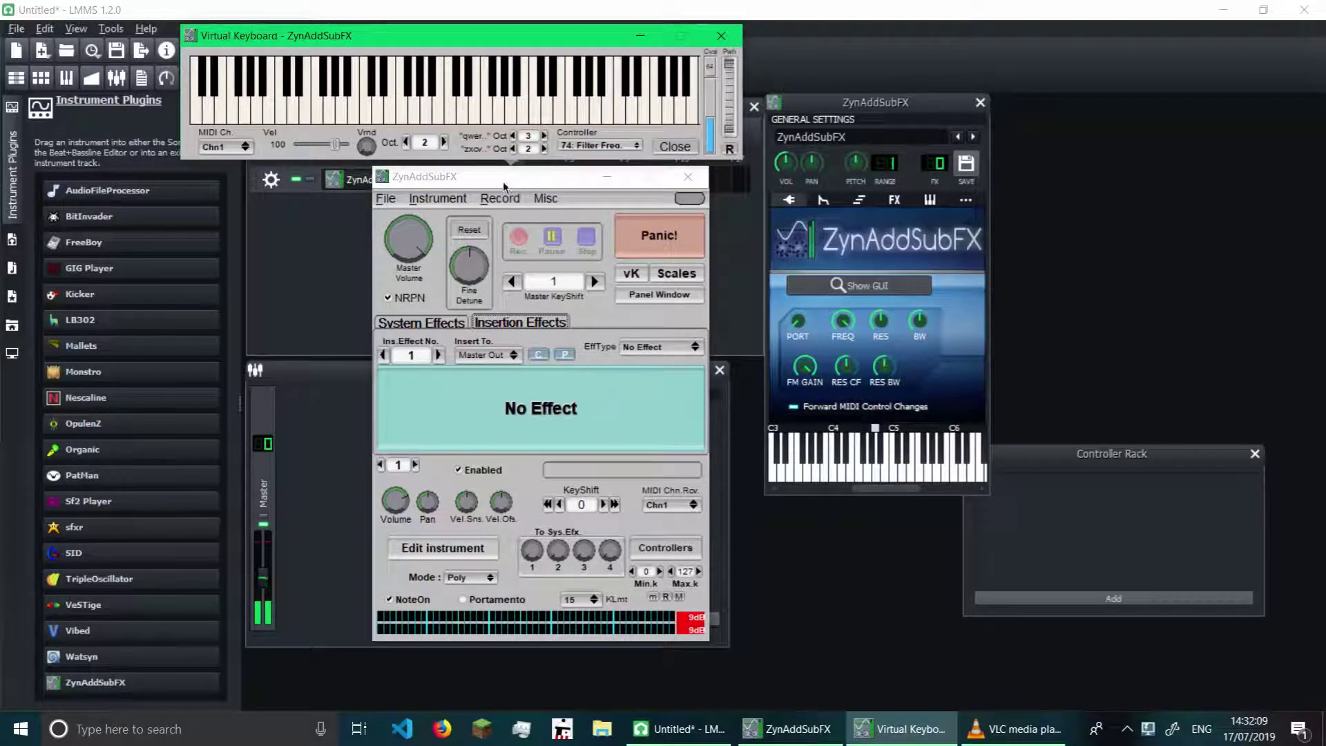
pyautogui.click(496, 358)
pyautogui.click(480, 333)
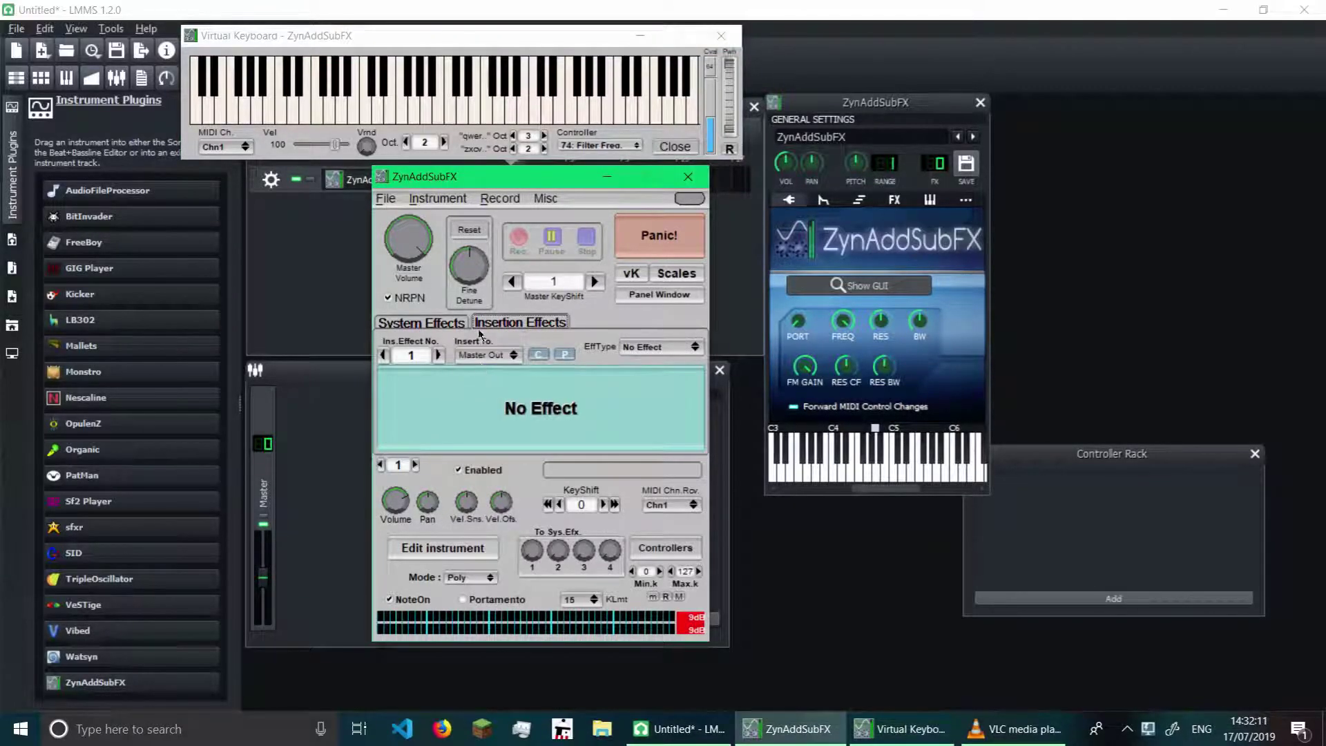
pyautogui.click(341, 123)
pyautogui.moveTo(303, 114); pyautogui.dragTo(352, 113)
# Step: Look over the instrument editor, close it, and close the ZynAddSubFX interface
pyautogui.click(448, 548)
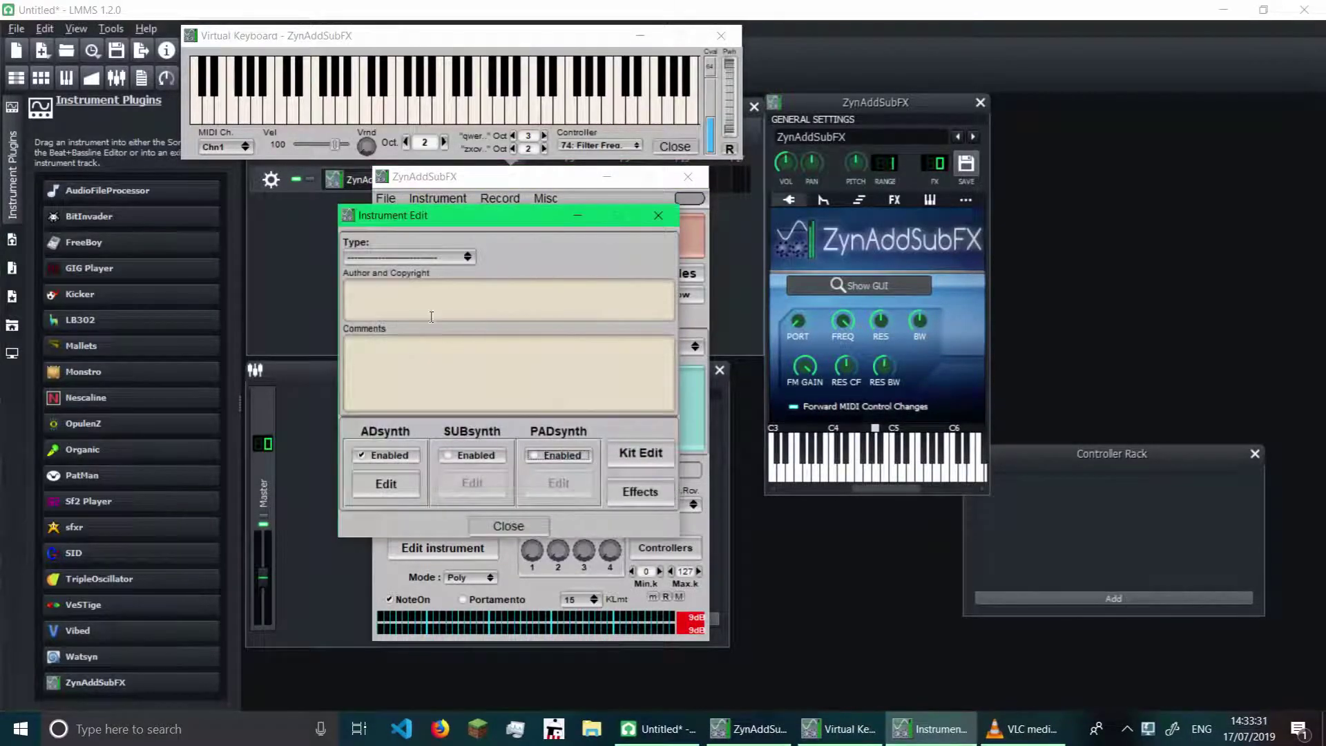
pyautogui.click(658, 215)
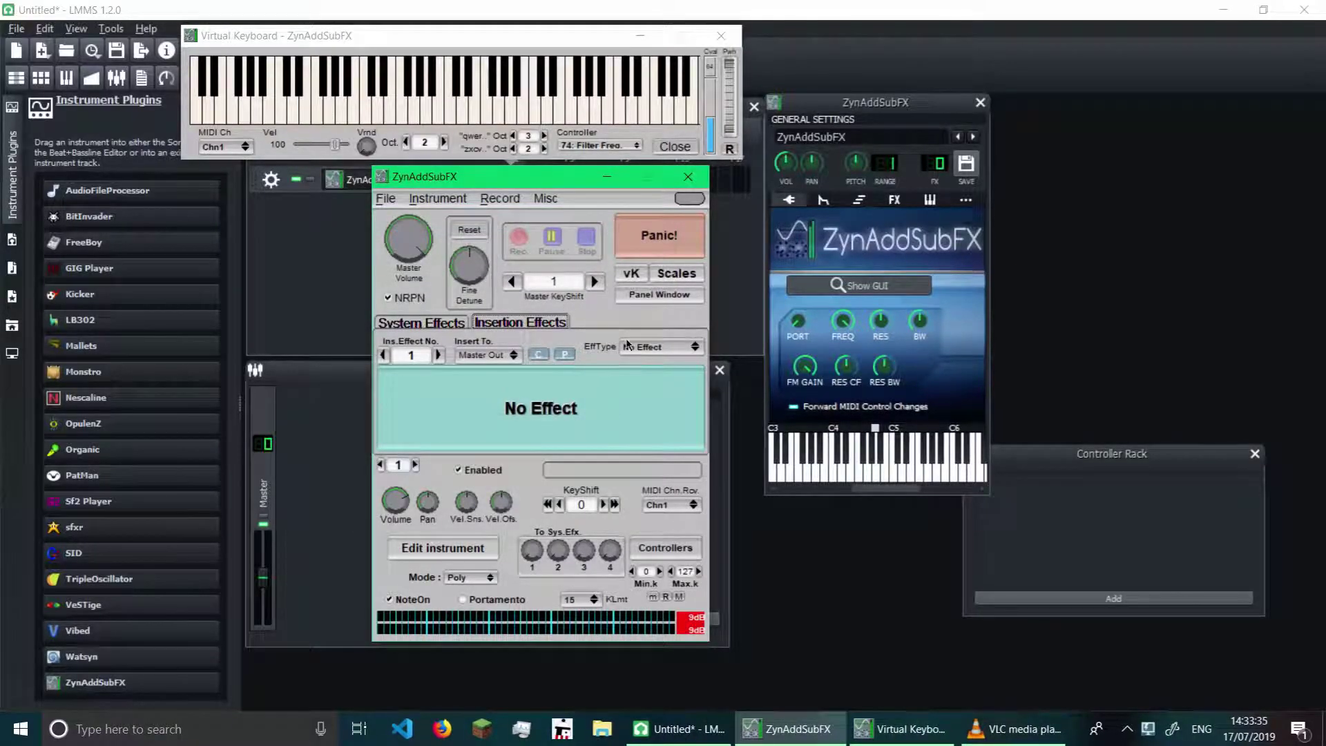
pyautogui.click(689, 174)
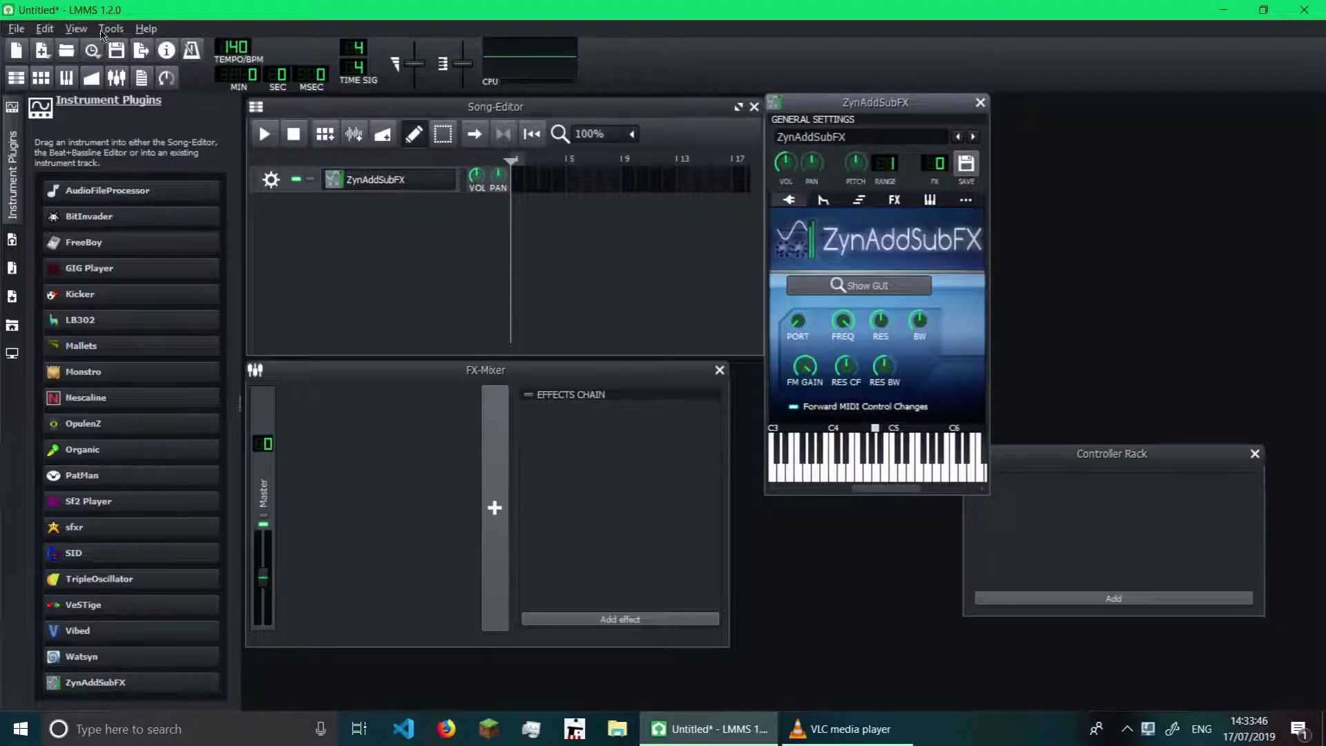
# Step: Open the recently used project sear.mmpz
pyautogui.click(16, 28)
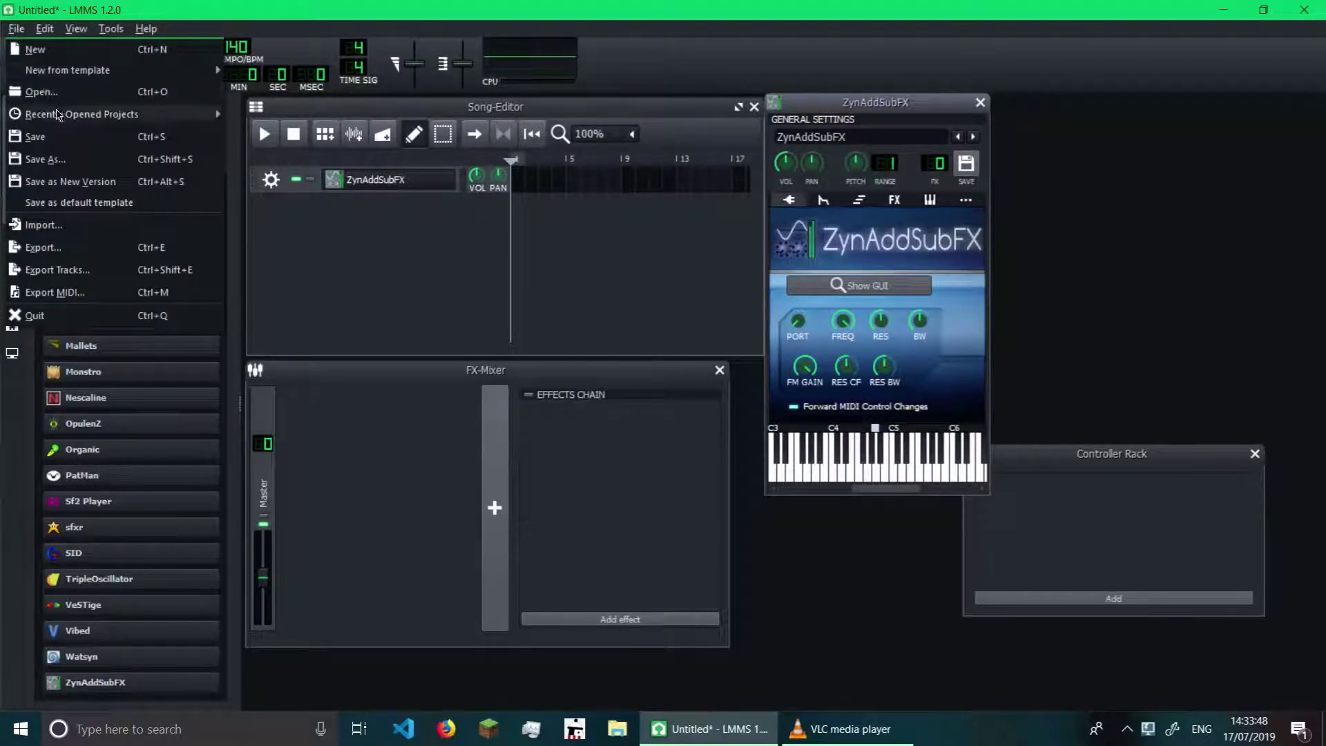
pyautogui.moveTo(81, 114)
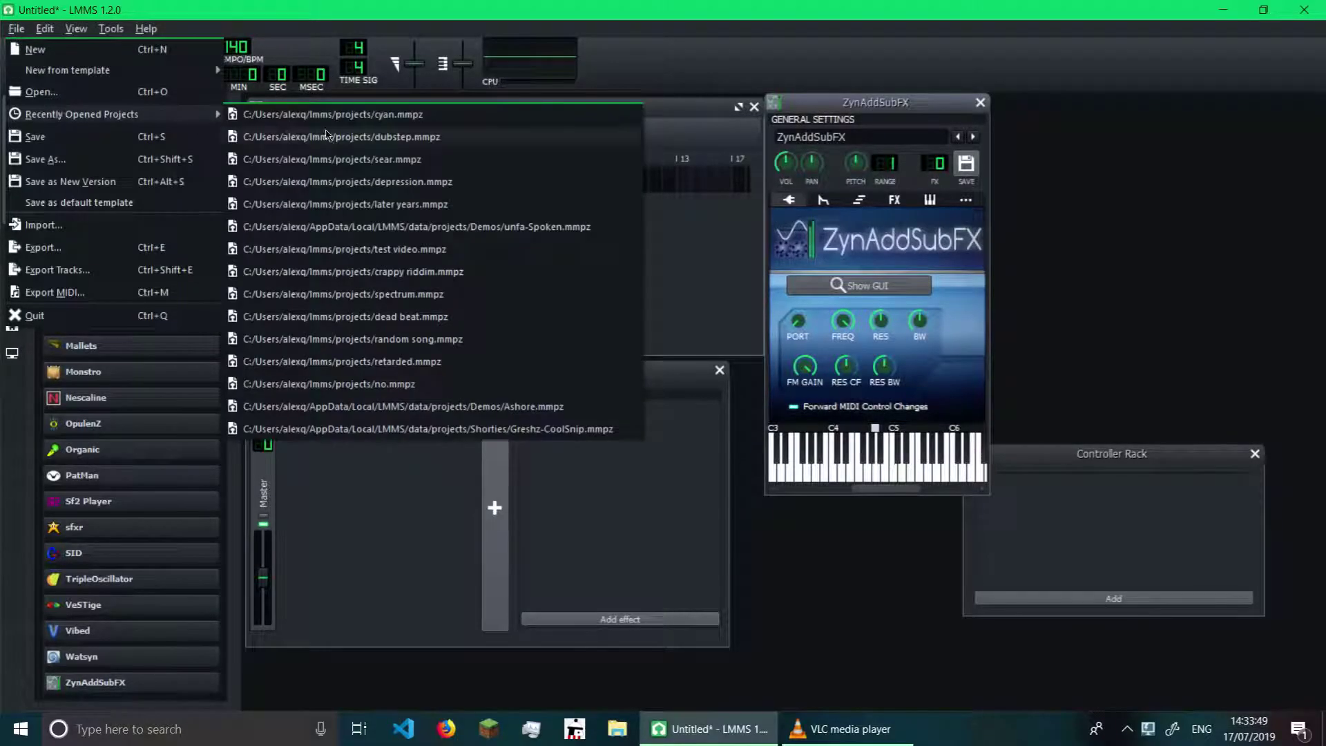
pyautogui.click(450, 162)
pyautogui.click(751, 379)
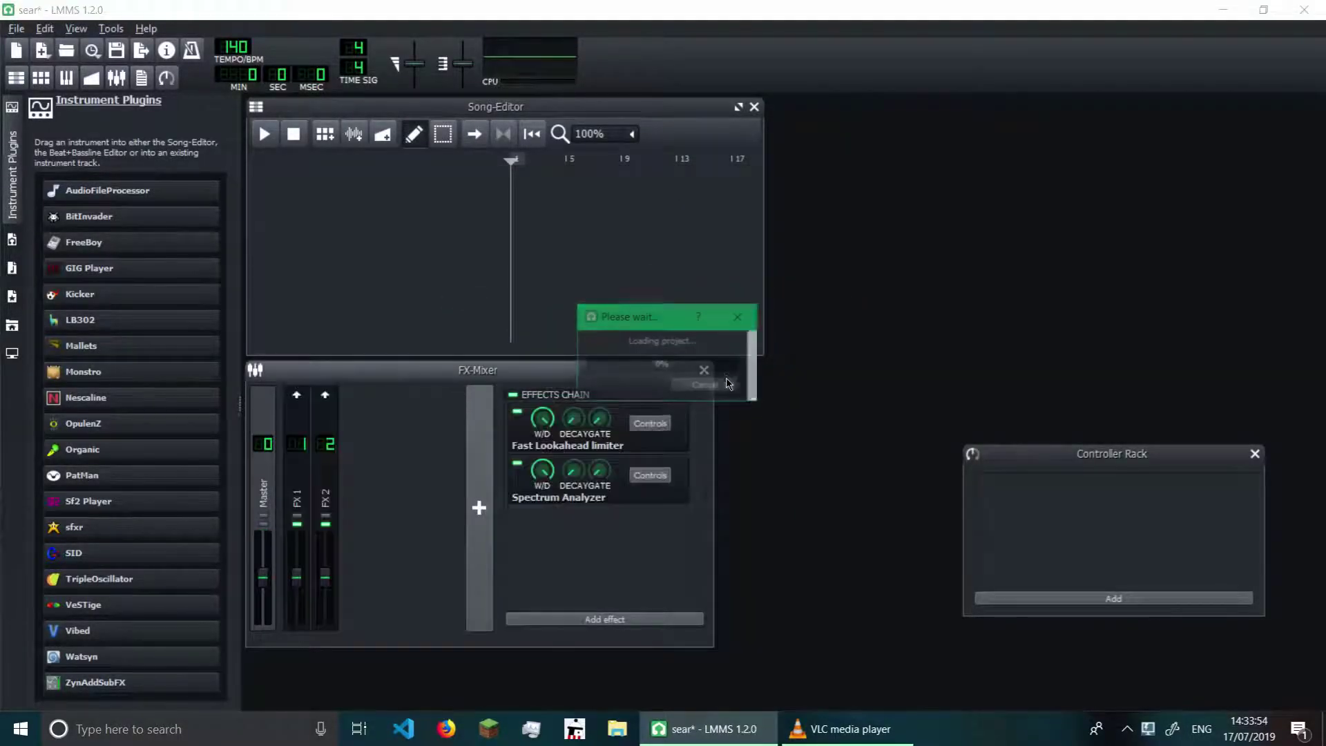